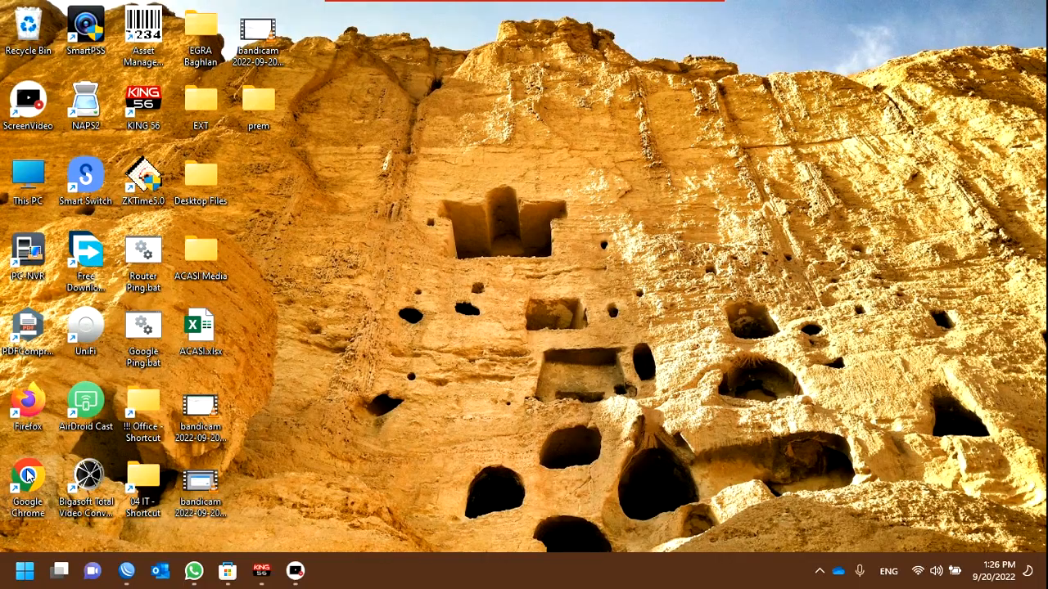
Step: Open Google Chrome, search Google for "humanitarian response kobo" and open the KoBo Humanitarian Response site
{"action": "double_click", "coordinate": [27, 475]}
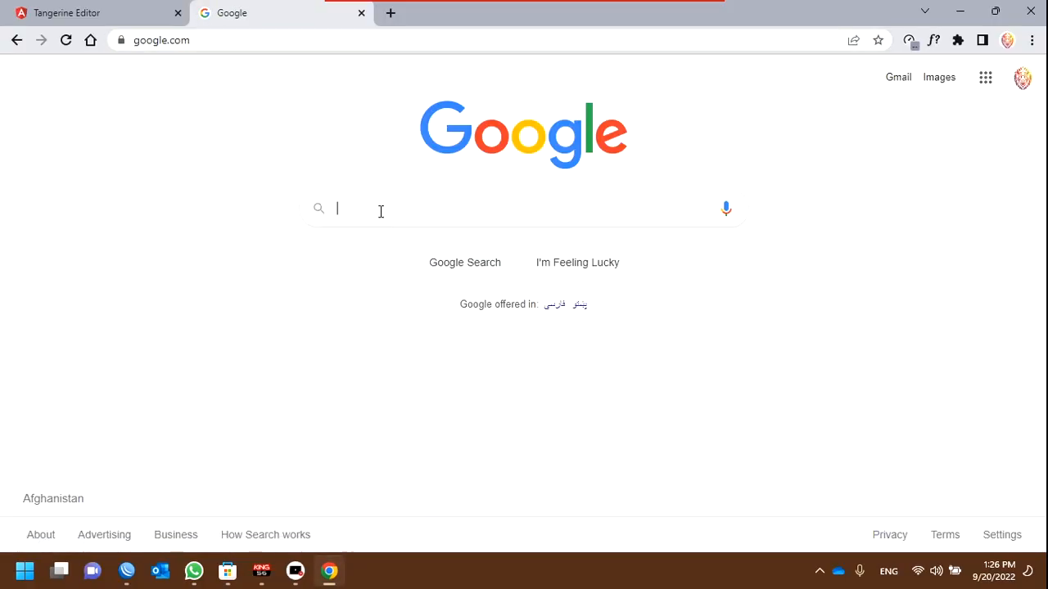
{"action": "left_click", "coordinate": [381, 211]}
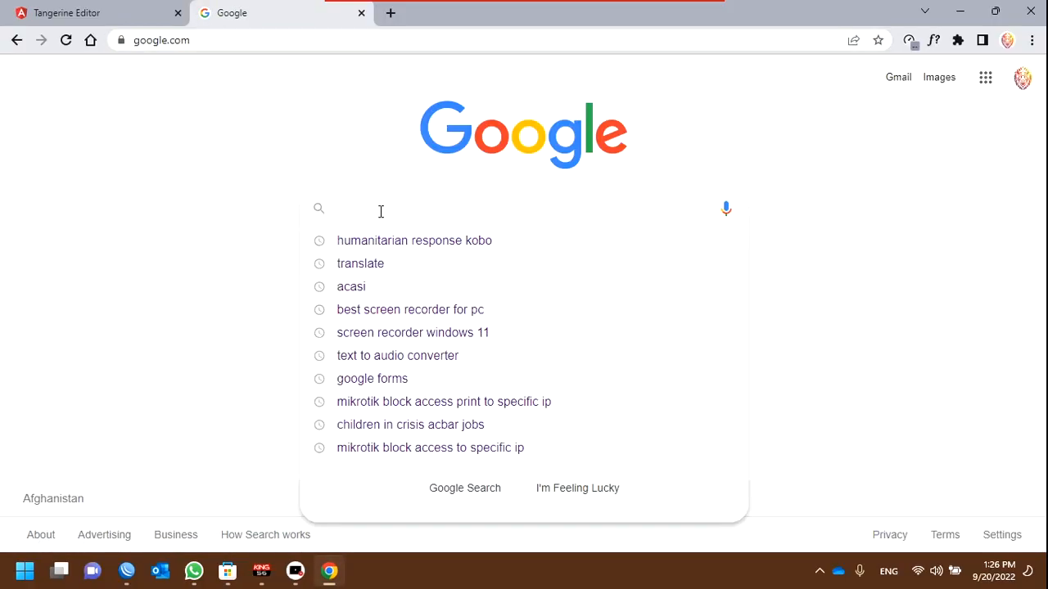
{"action": "left_click", "coordinate": [446, 241]}
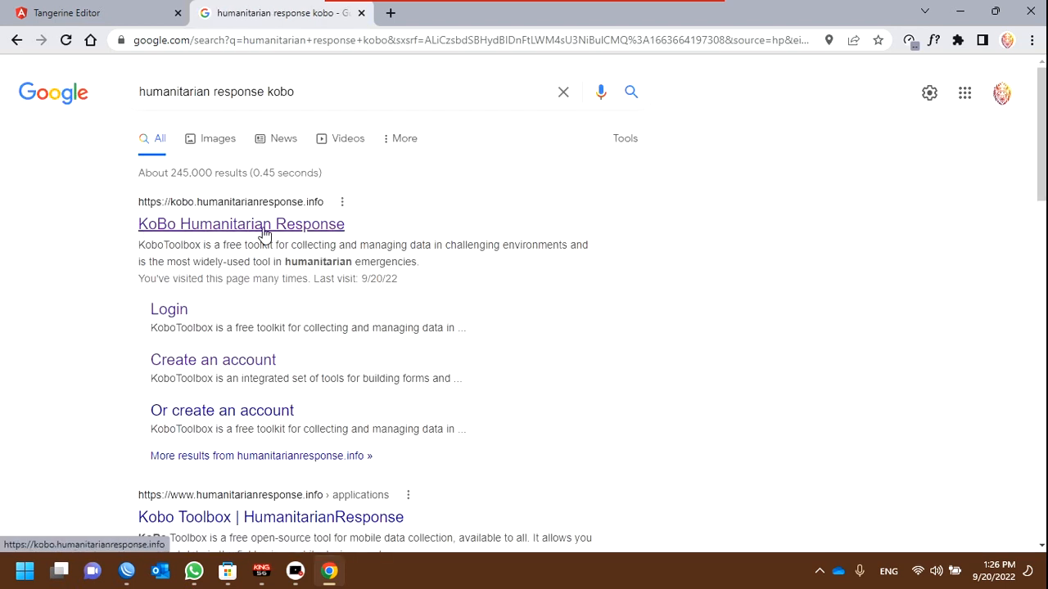
{"action": "left_click", "coordinate": [228, 230]}
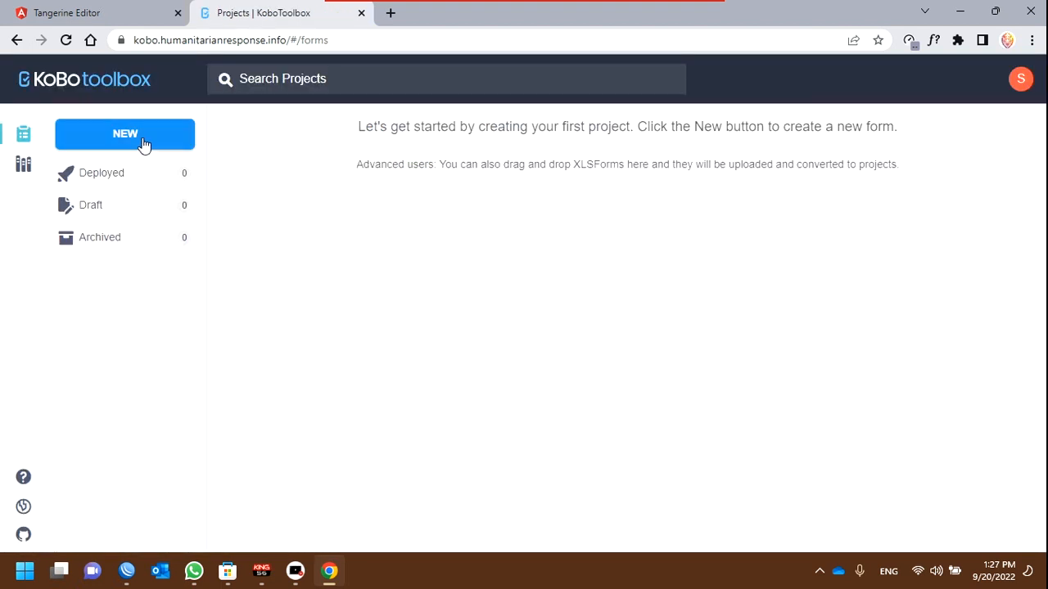
Step: Start a new project built from scratch and name it ACASI
{"action": "left_click", "coordinate": [80, 145]}
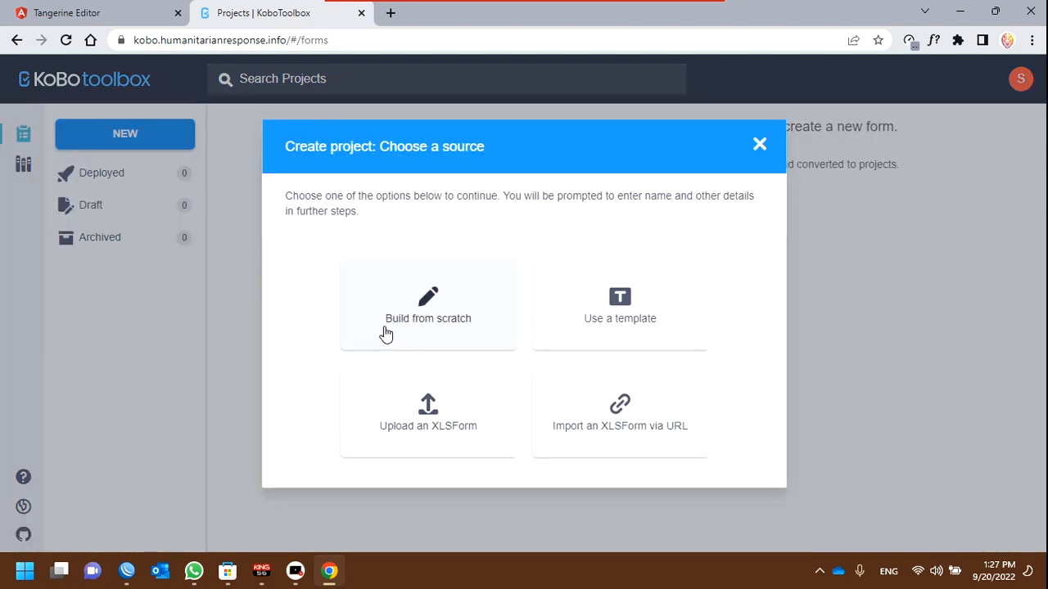
{"action": "left_click", "coordinate": [416, 332]}
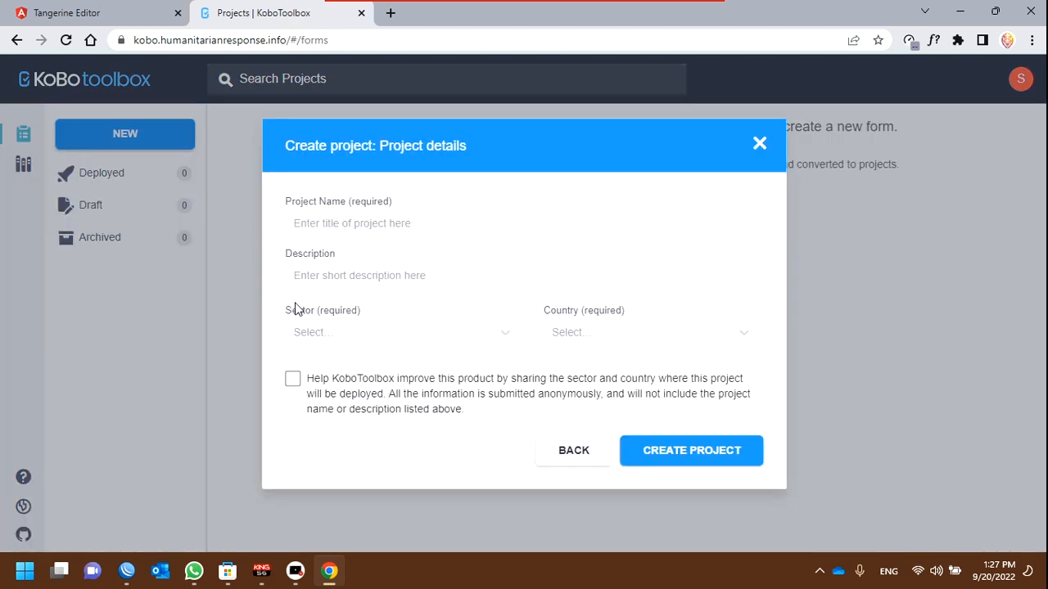
{"action": "left_click", "coordinate": [342, 229]}
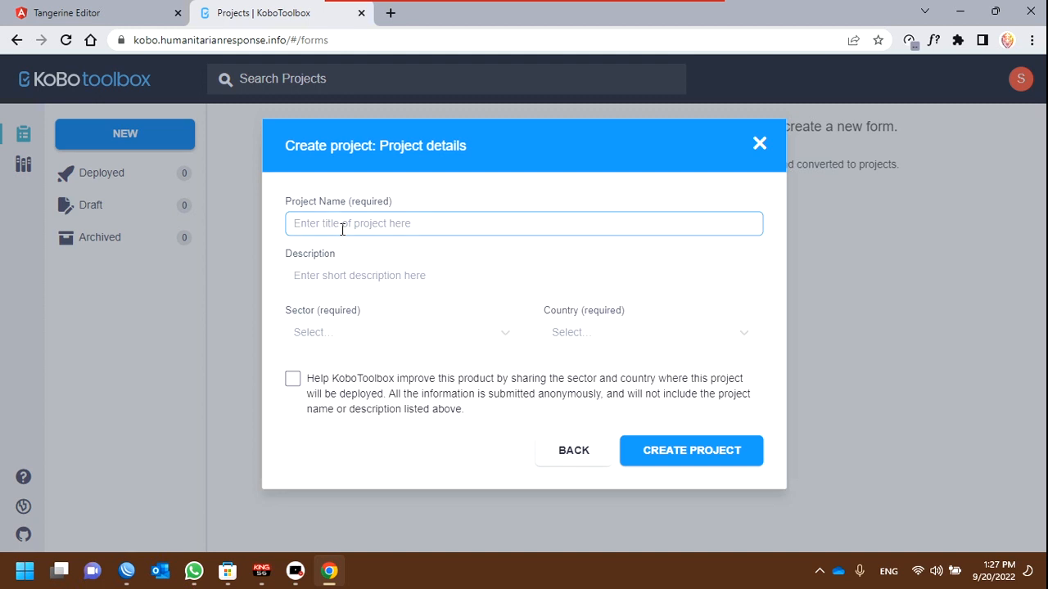
{"action": "type", "text": "ACASI"}
{"action": "left_click", "coordinate": [319, 275]}
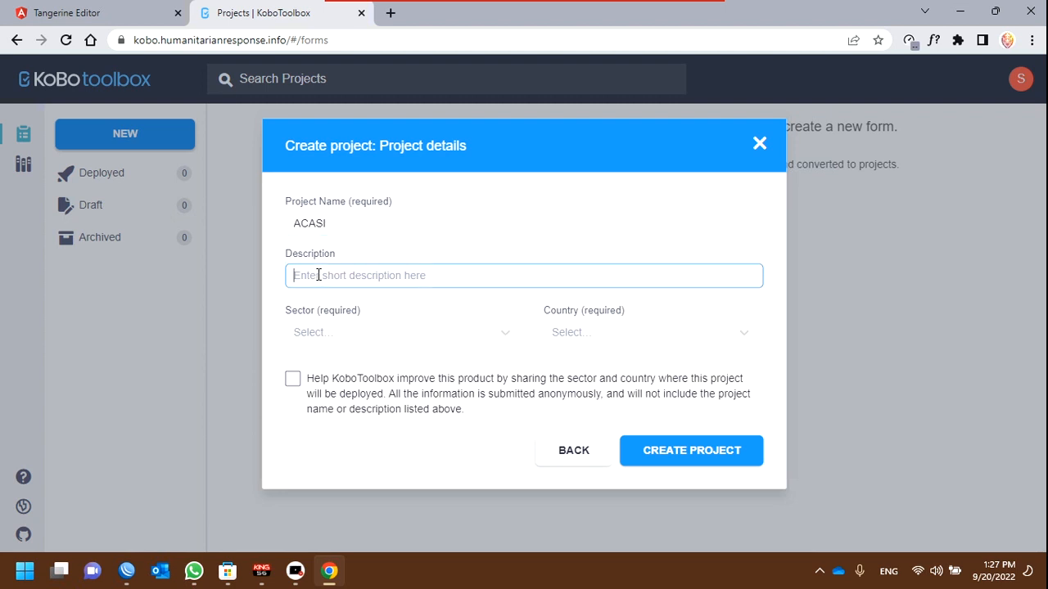
Step: Set the project's sector to Humanitarian - Education
{"action": "left_click", "coordinate": [352, 333]}
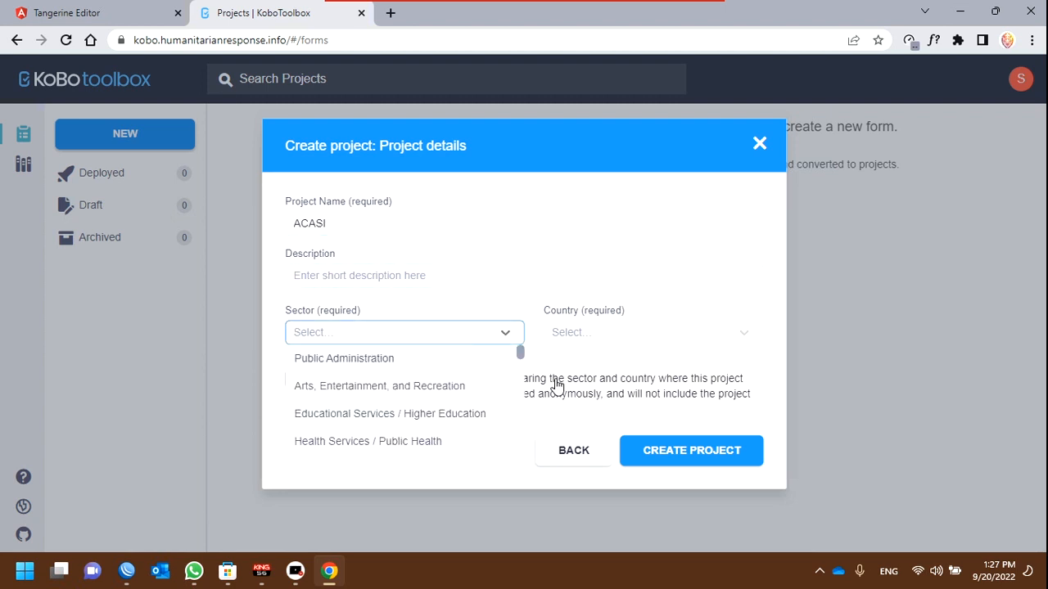
{"action": "type", "text": "e"}
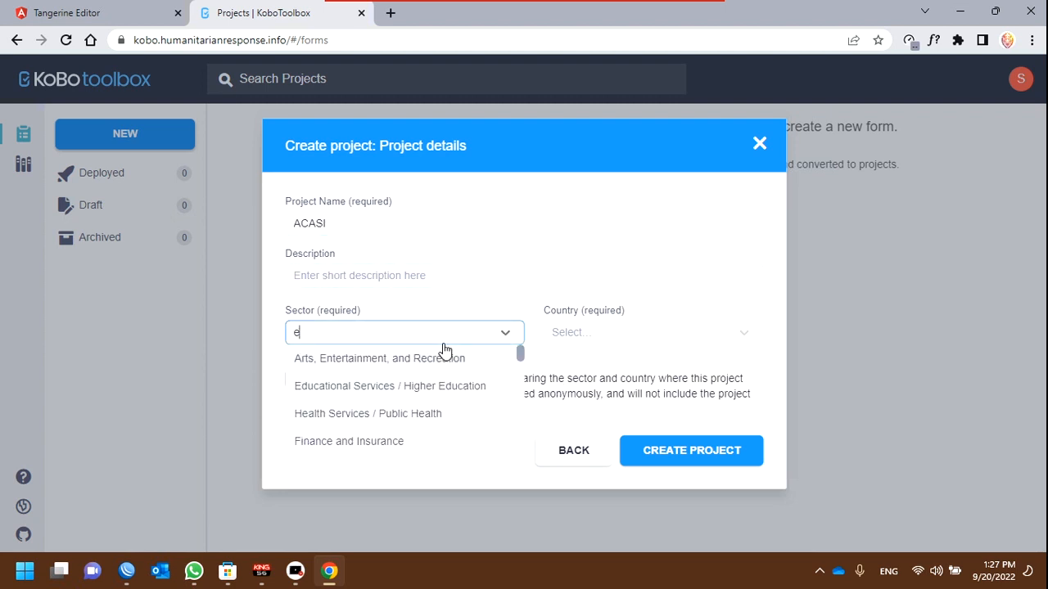
{"action": "key", "text": "BackSpace"}
{"action": "type", "text": "sec"}
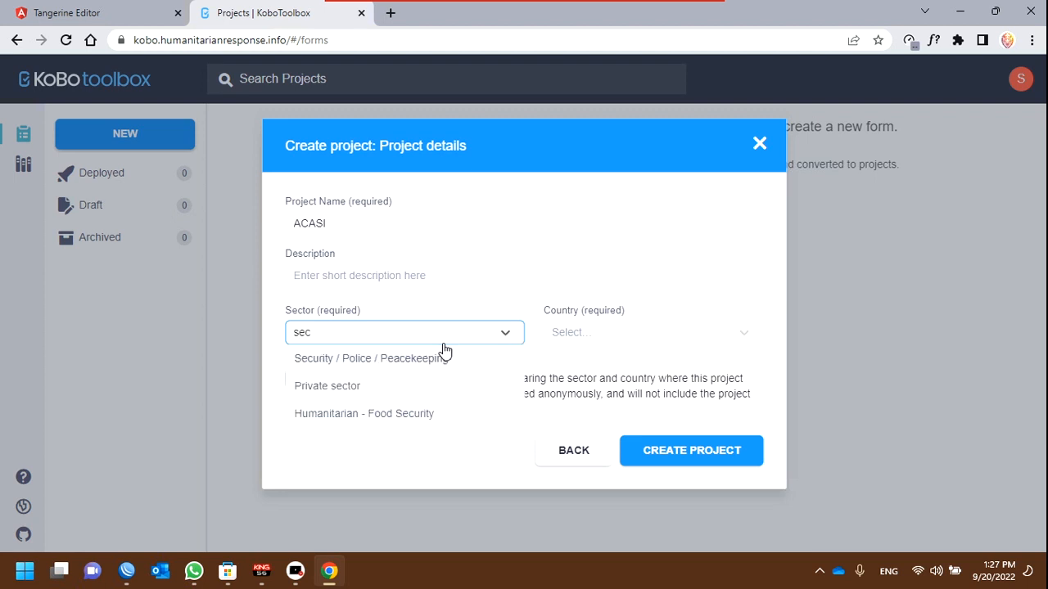
{"action": "key", "text": "BackSpace"}
{"action": "key", "text": "BackSpace"}
{"action": "key", "text": "BackSpace"}
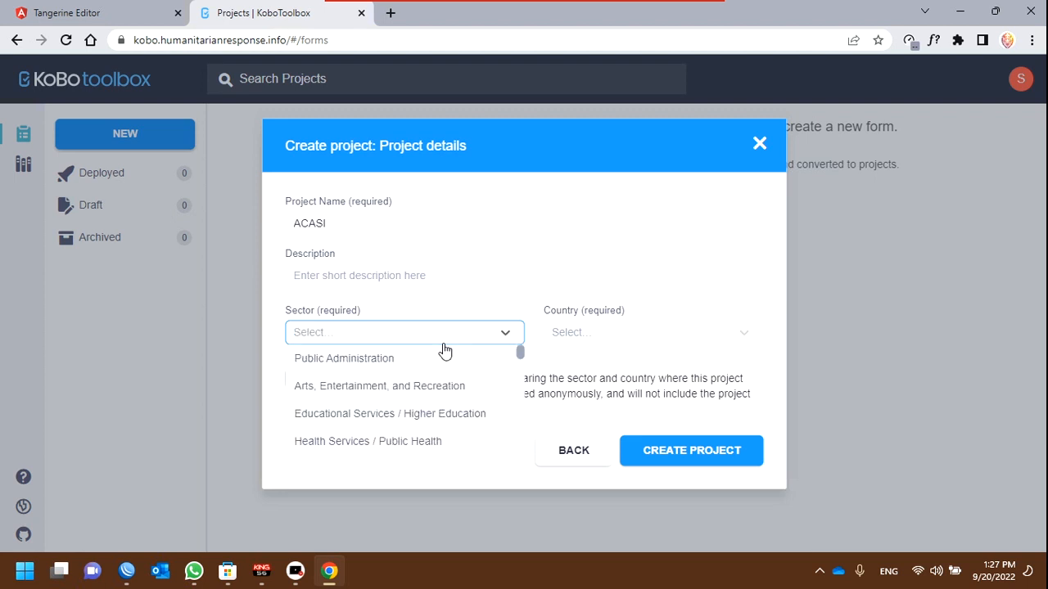
{"action": "type", "text": "edu"}
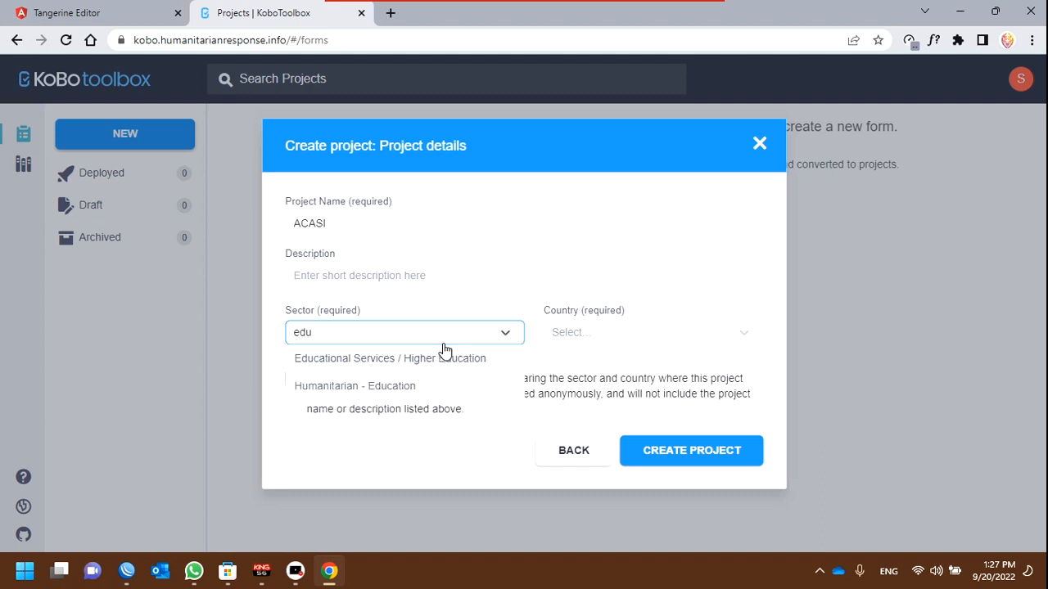
{"action": "left_click", "coordinate": [353, 388]}
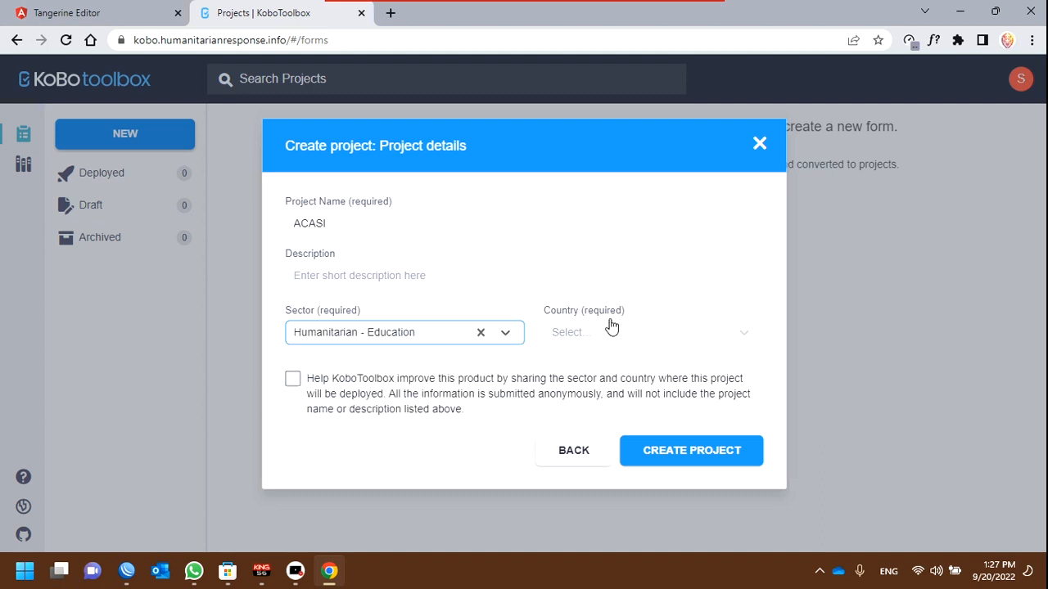
Step: Set the project's country to Afghanistan and create the project
{"action": "left_click", "coordinate": [611, 328]}
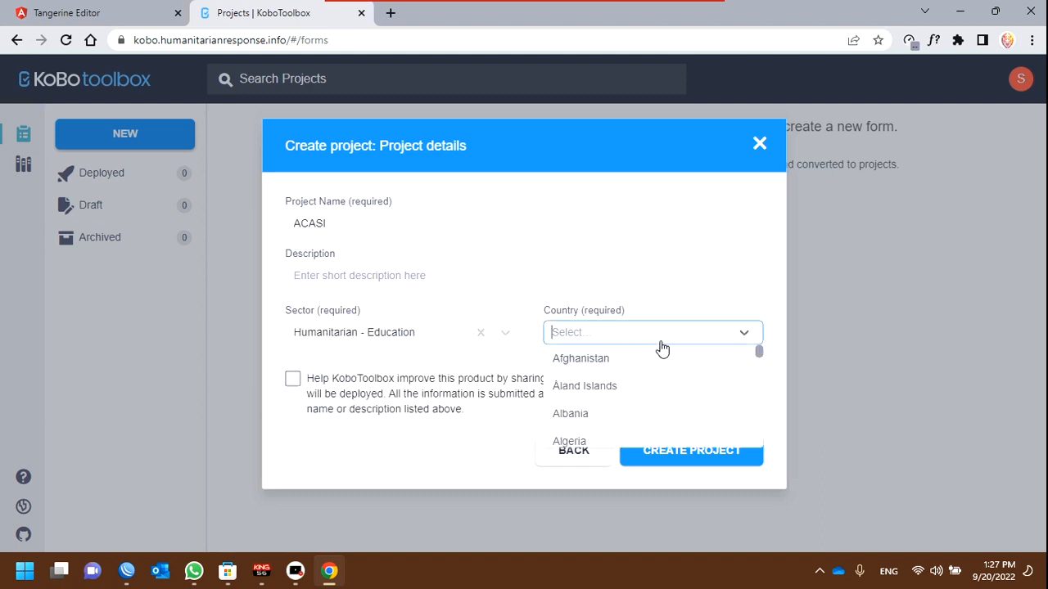
{"action": "left_click", "coordinate": [580, 365]}
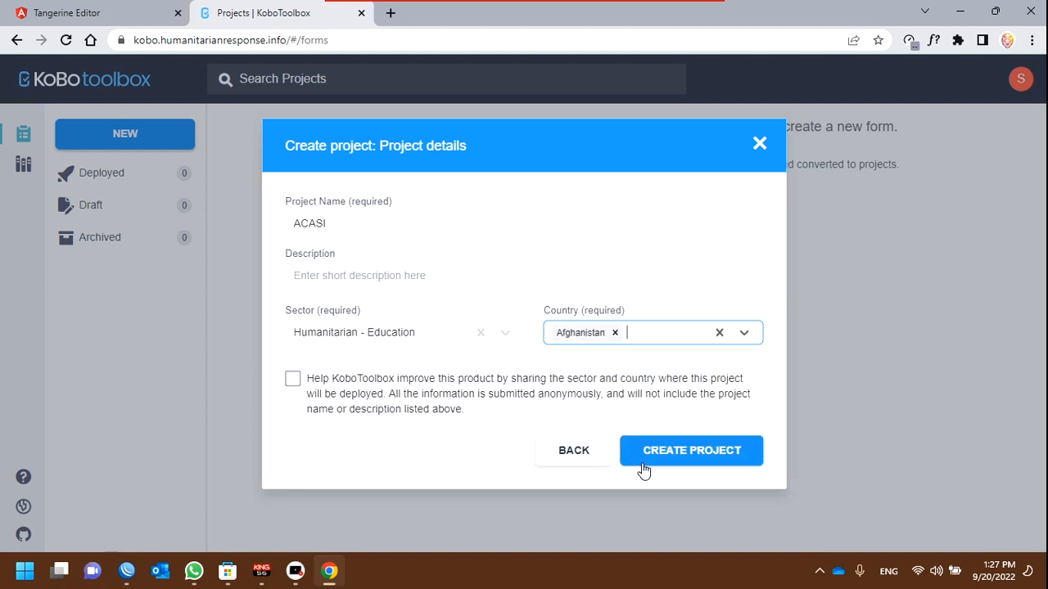
{"action": "left_click", "coordinate": [702, 459]}
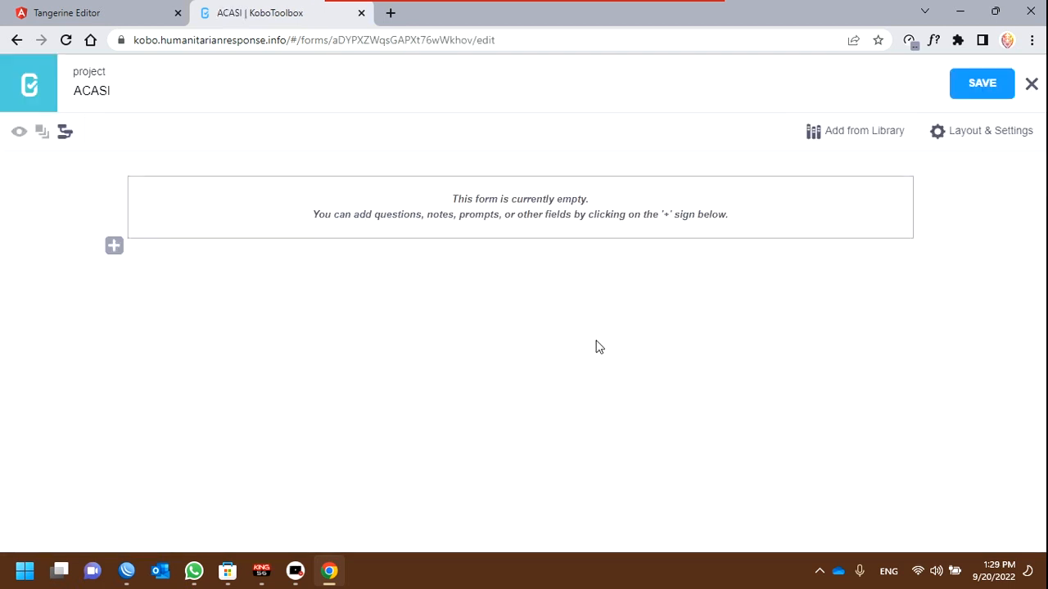
{"action": "left_click_drag", "start_coordinate": [124, 89], "coordinate": [70, 95]}
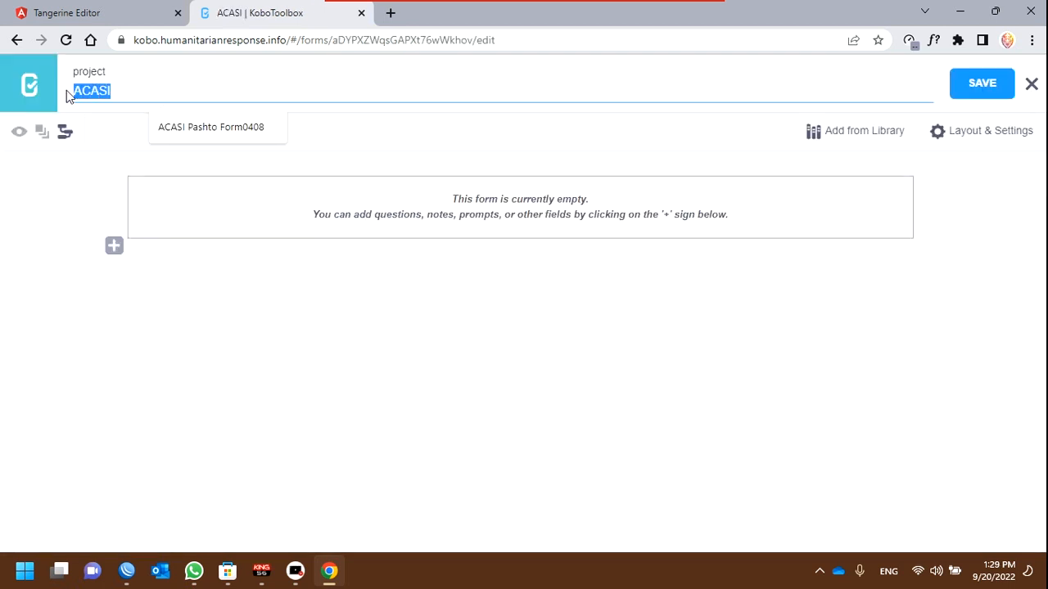
{"action": "left_click", "coordinate": [298, 293]}
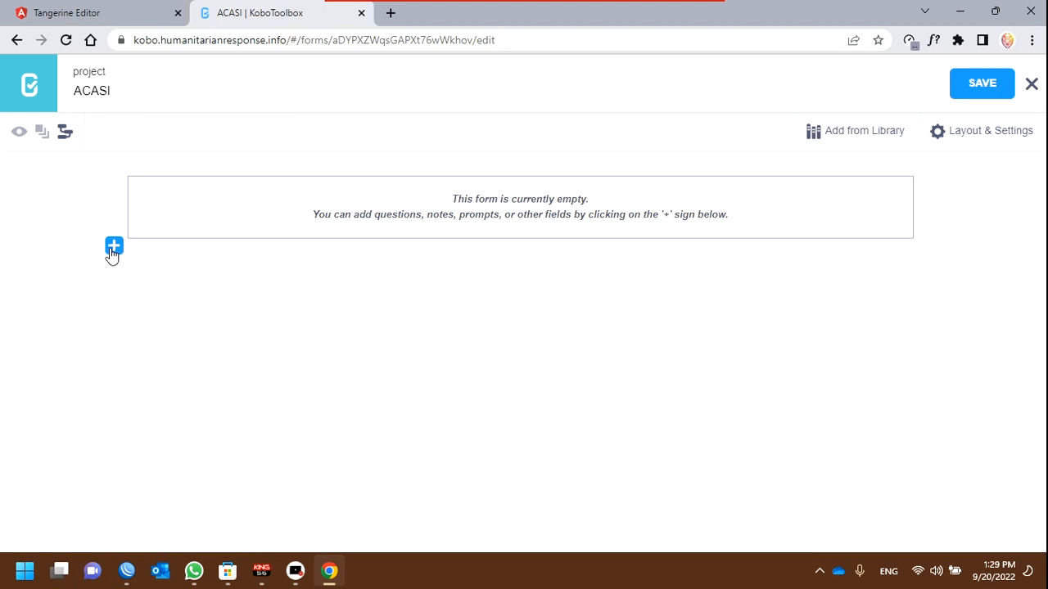
Step: Add a Select One question titled "Student Attendance" and extend it to four response options
{"action": "left_click", "coordinate": [112, 248]}
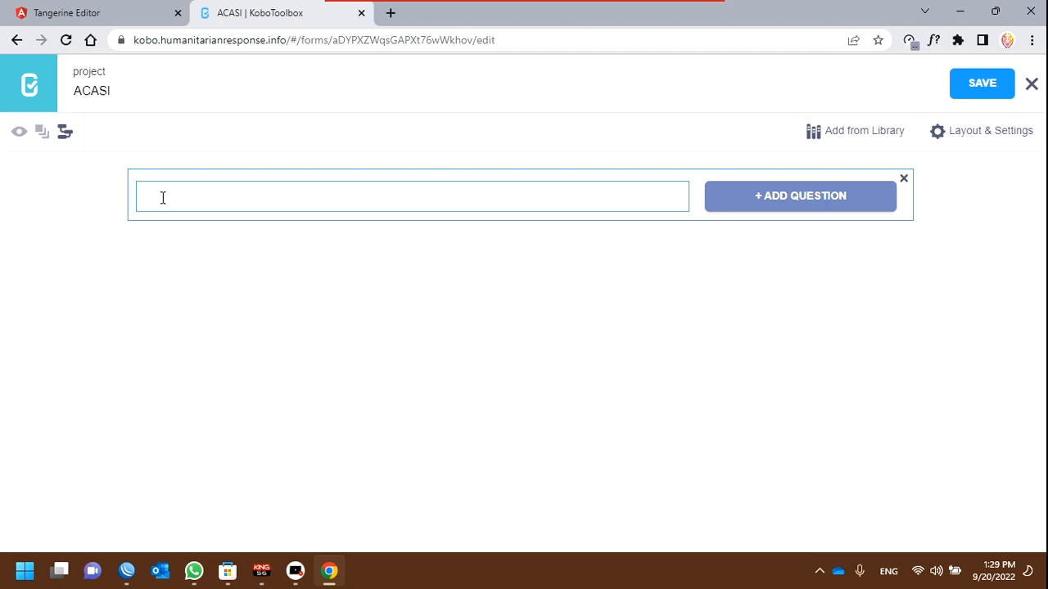
{"action": "type", "text": "Student Attendance"}
{"action": "left_click", "coordinate": [756, 203]}
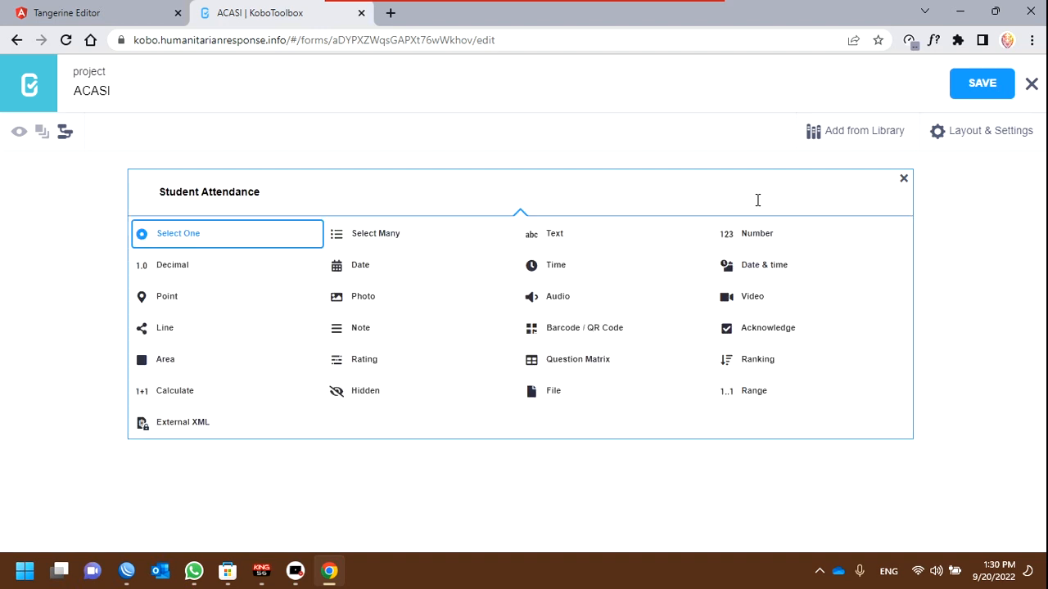
{"action": "left_click", "coordinate": [163, 238]}
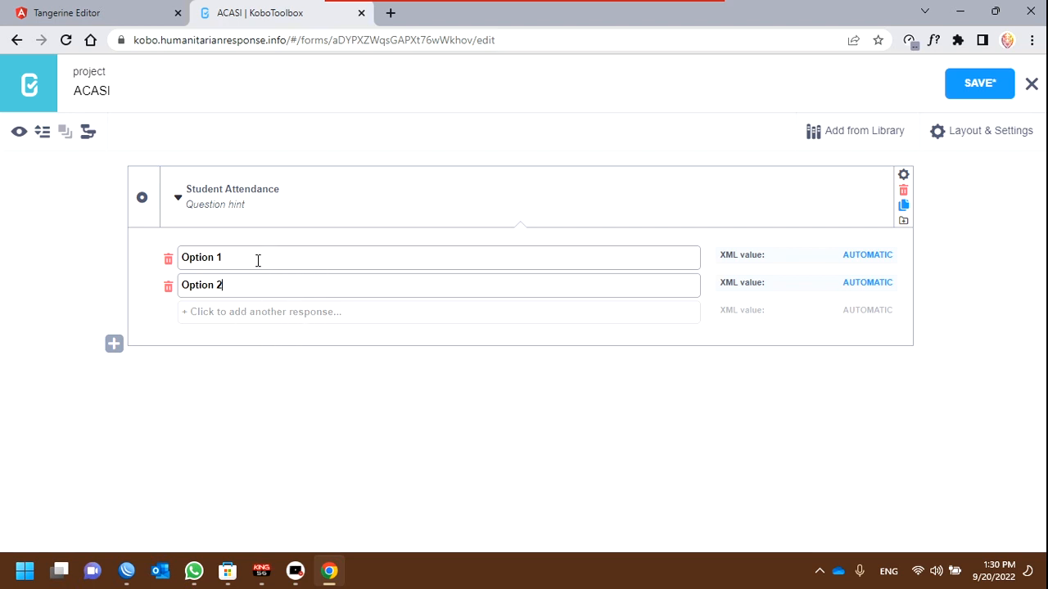
{"action": "left_click", "coordinate": [269, 318]}
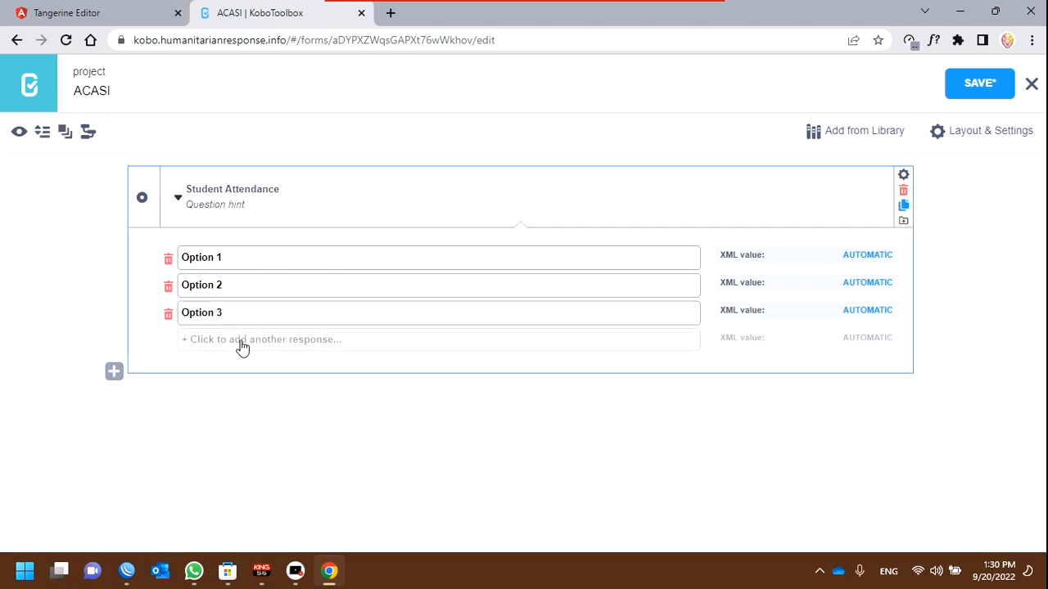
{"action": "left_click", "coordinate": [240, 342]}
Step: Label the first response "Never" with XML value 1 and the second "One time" with XML value 2
{"action": "left_click", "coordinate": [207, 257]}
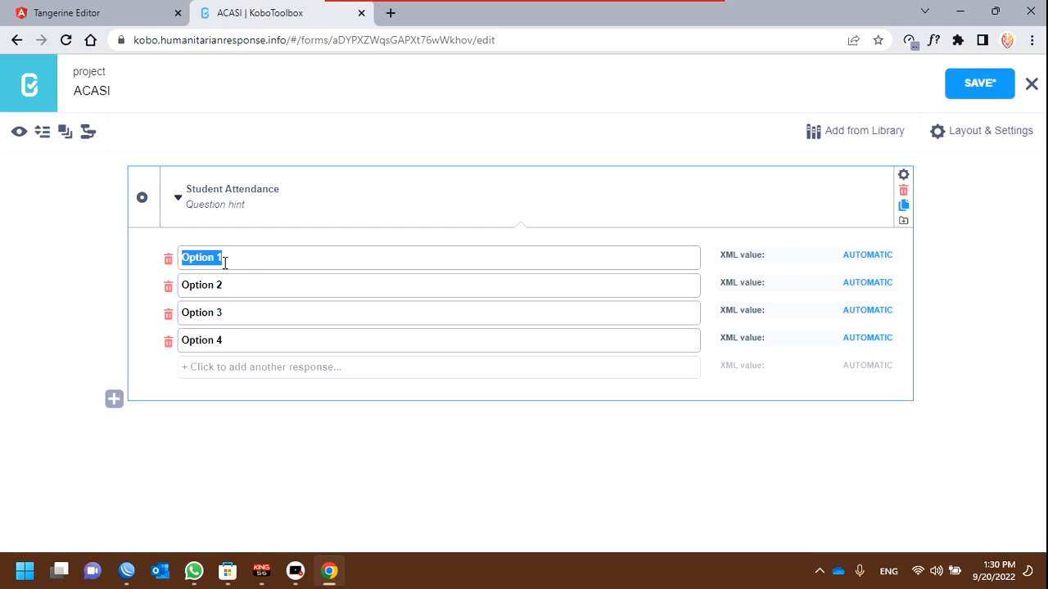
{"action": "type", "text": "Never"}
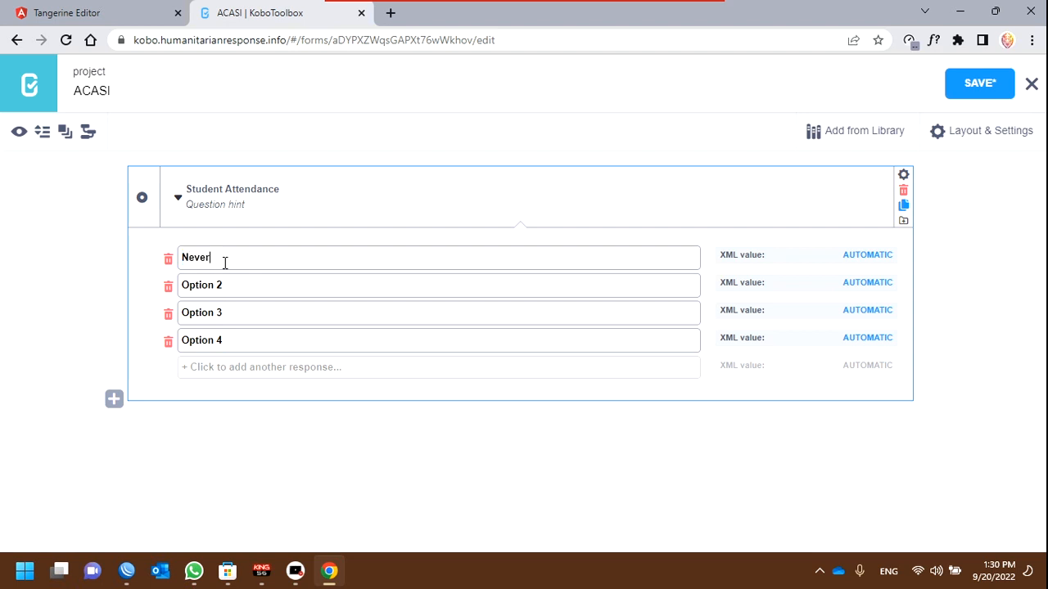
{"action": "key", "text": "Tab"}
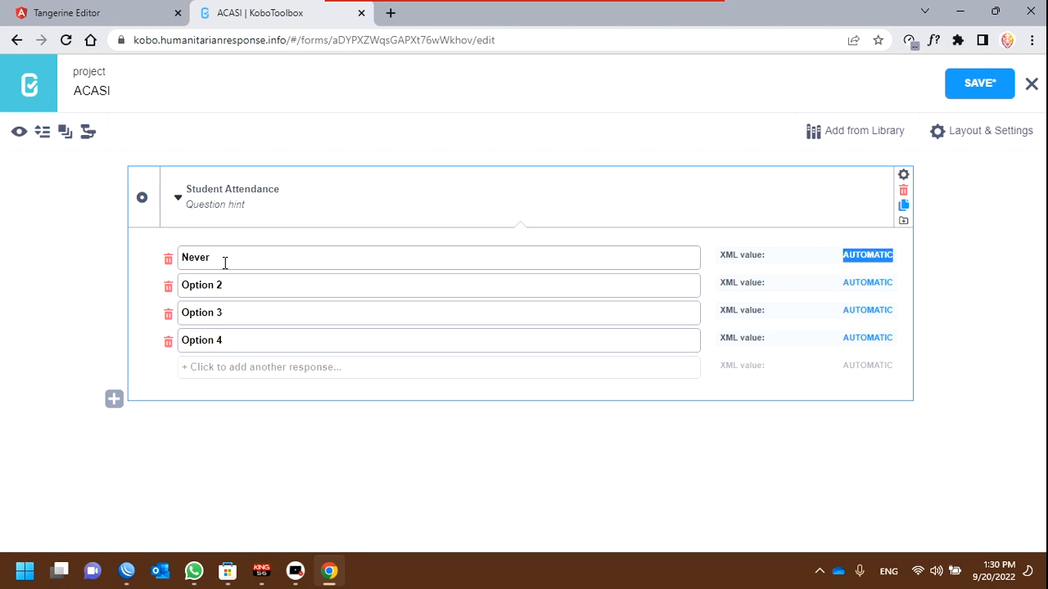
{"action": "type", "text": "1"}
{"action": "key", "text": "Tab"}
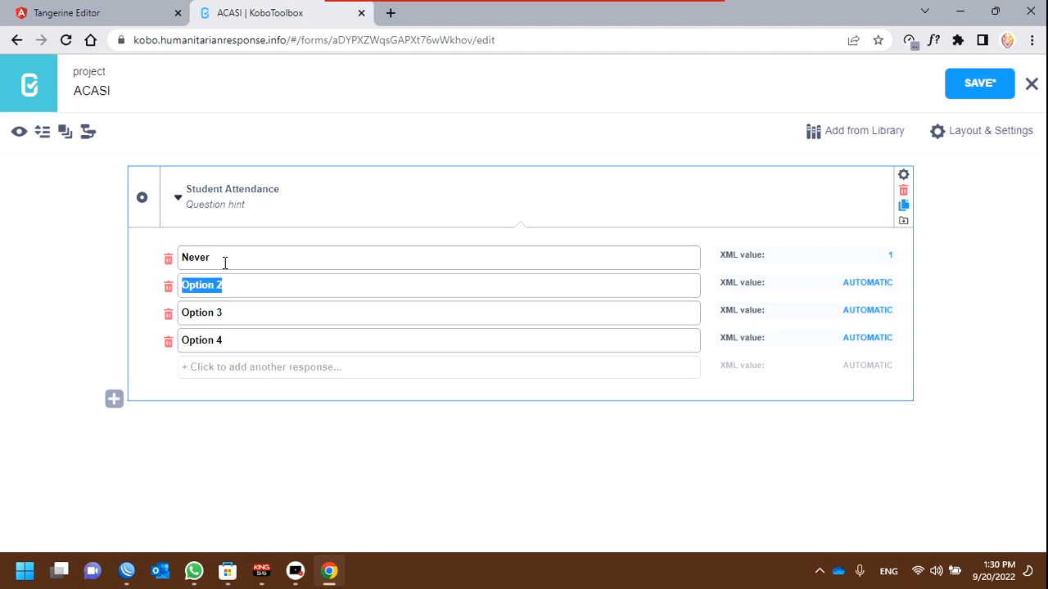
{"action": "type", "text": "One time"}
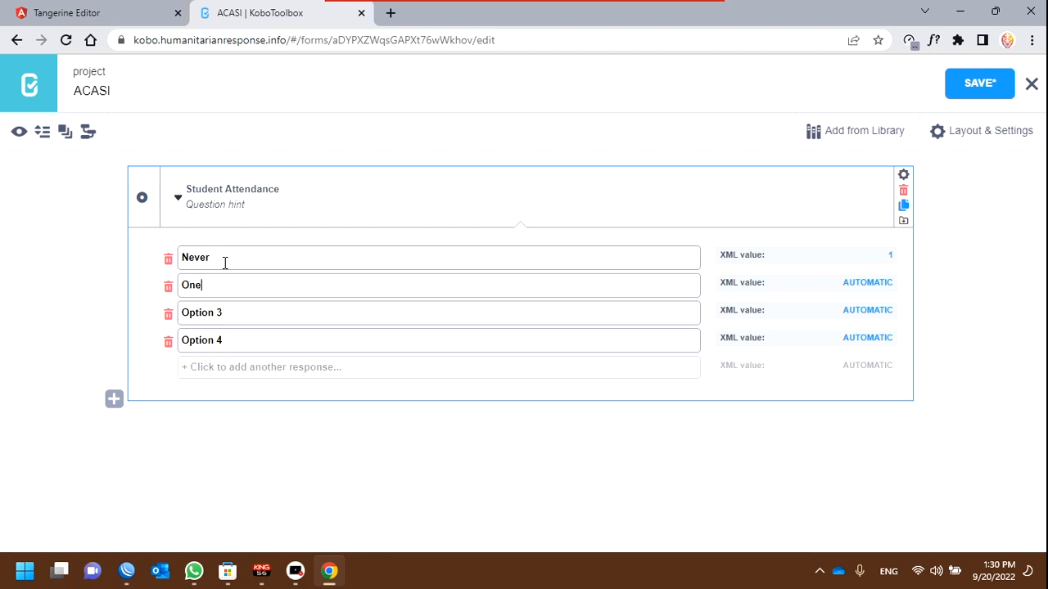
{"action": "key", "text": "Tab"}
{"action": "key", "text": "Tab"}
Step: Label the third response "Few times" with XML value 3 and the fourth "Many times" with XML value 4
{"action": "type", "text": "Few Times"}
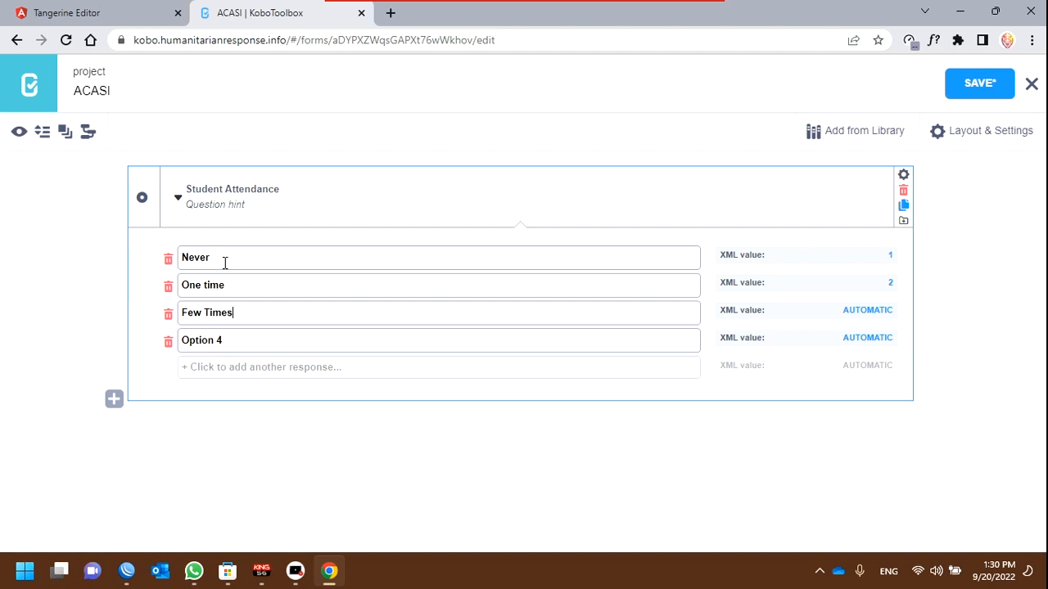
{"action": "left_click", "coordinate": [883, 307]}
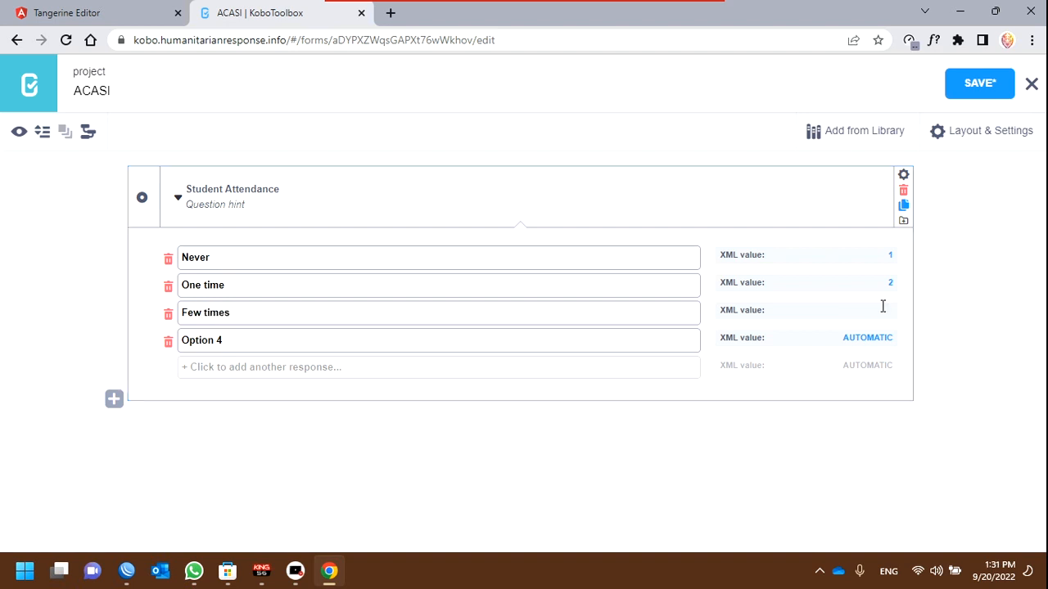
{"action": "key", "text": "Tab"}
{"action": "type", "text": "Many times"}
{"action": "key", "text": "Tab"}
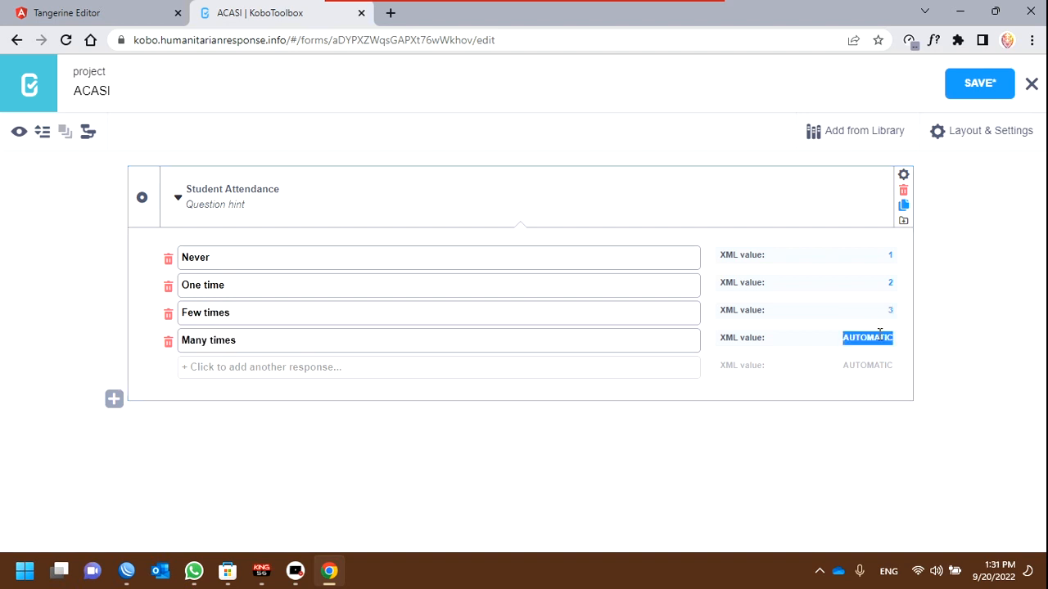
{"action": "type", "text": "4"}
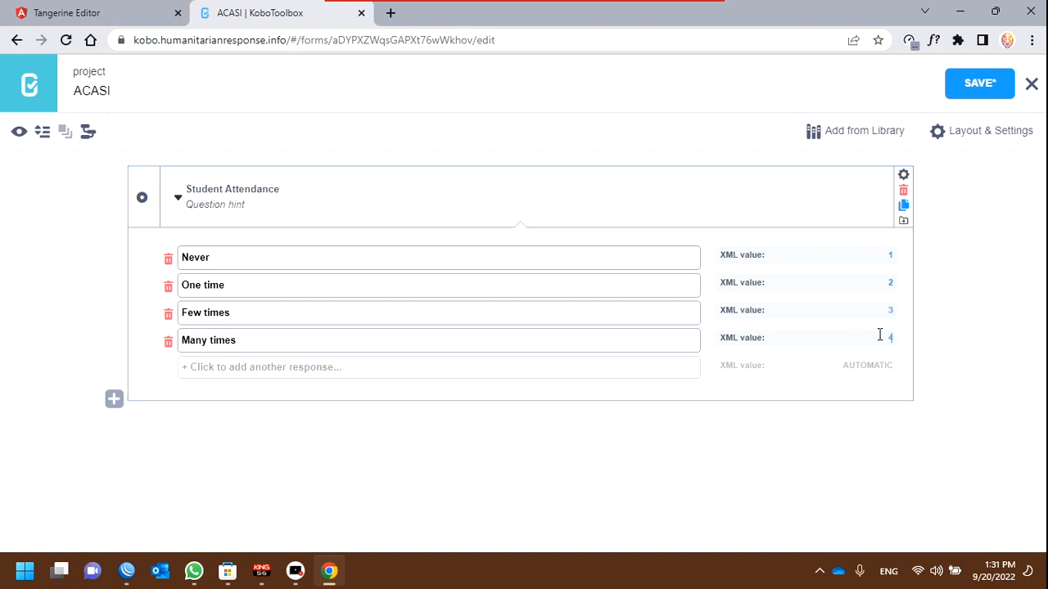
Step: Change the question title to "Student Attendance past week", and save and close the form
{"action": "left_click", "coordinate": [334, 187]}
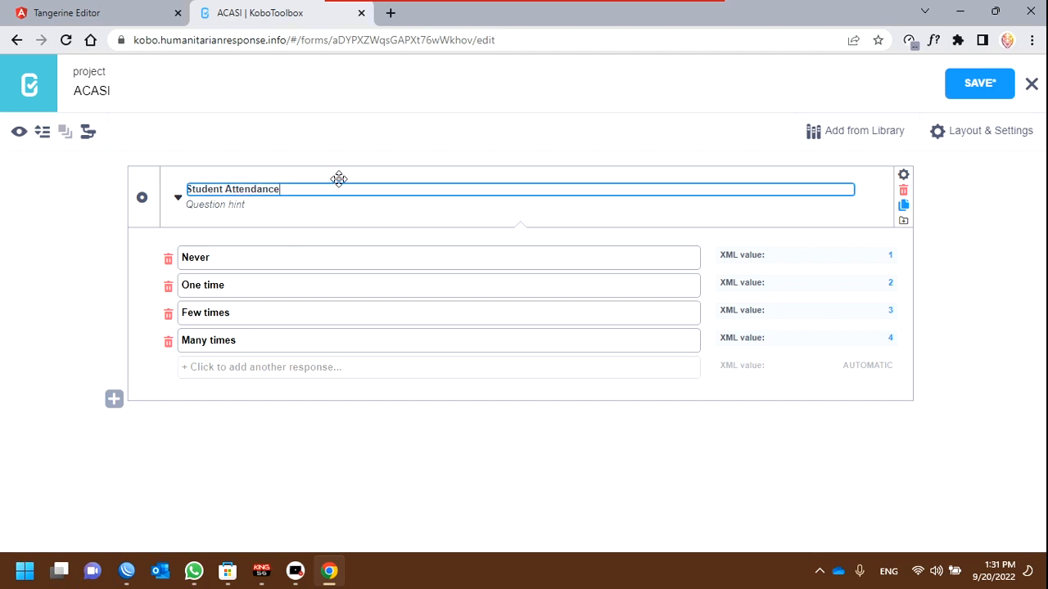
{"action": "type", "text": "pat"}
{"action": "type", "text": "st week"}
{"action": "left_click", "coordinate": [992, 89]}
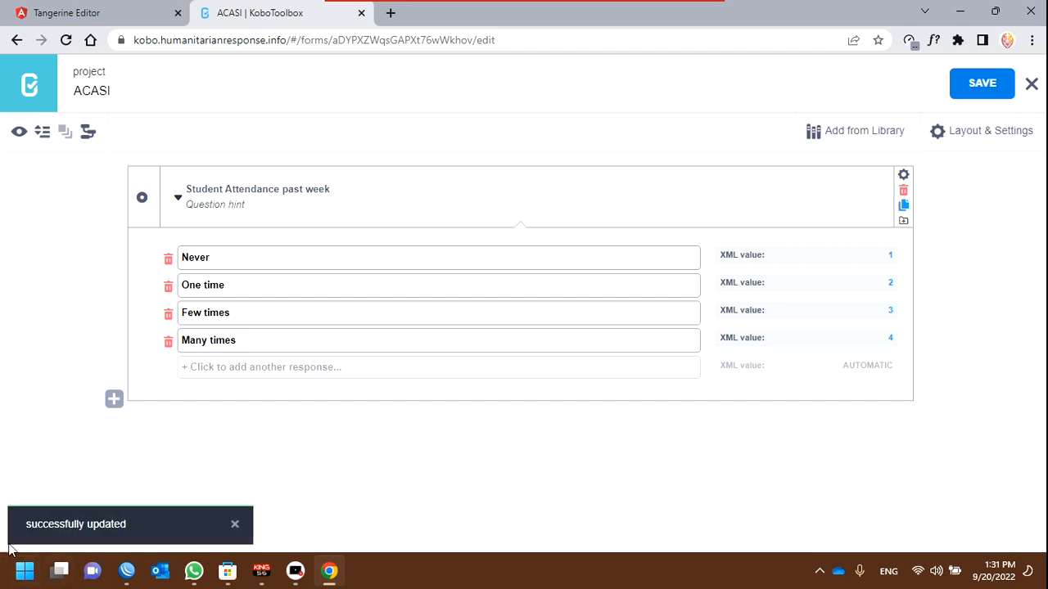
{"action": "left_click", "coordinate": [1031, 84]}
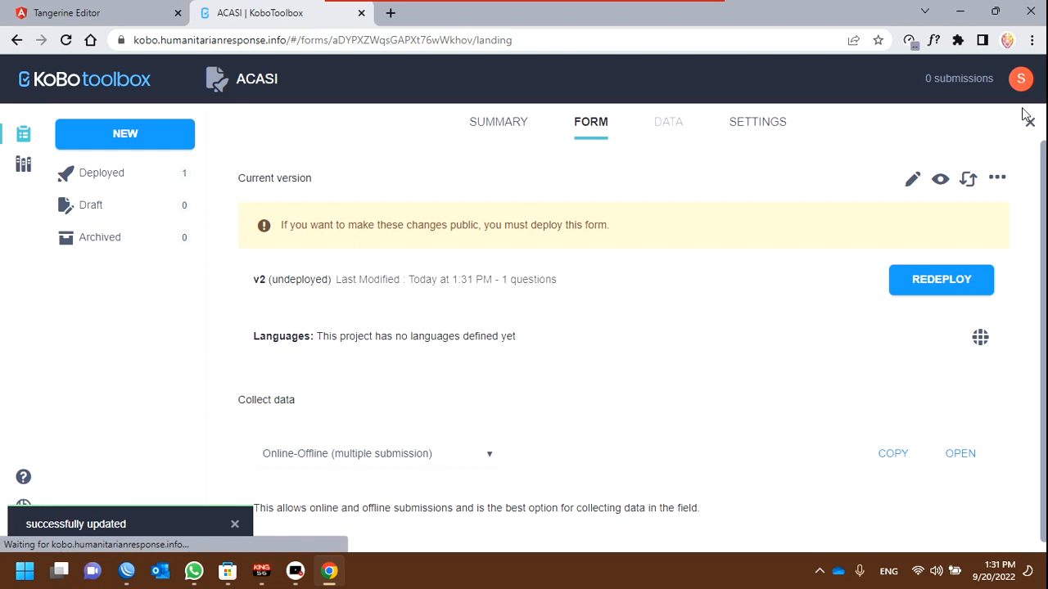
Step: Set the project's default language to English with code 1, and redeploy the form over the existing deployment
{"action": "left_click", "coordinate": [999, 180]}
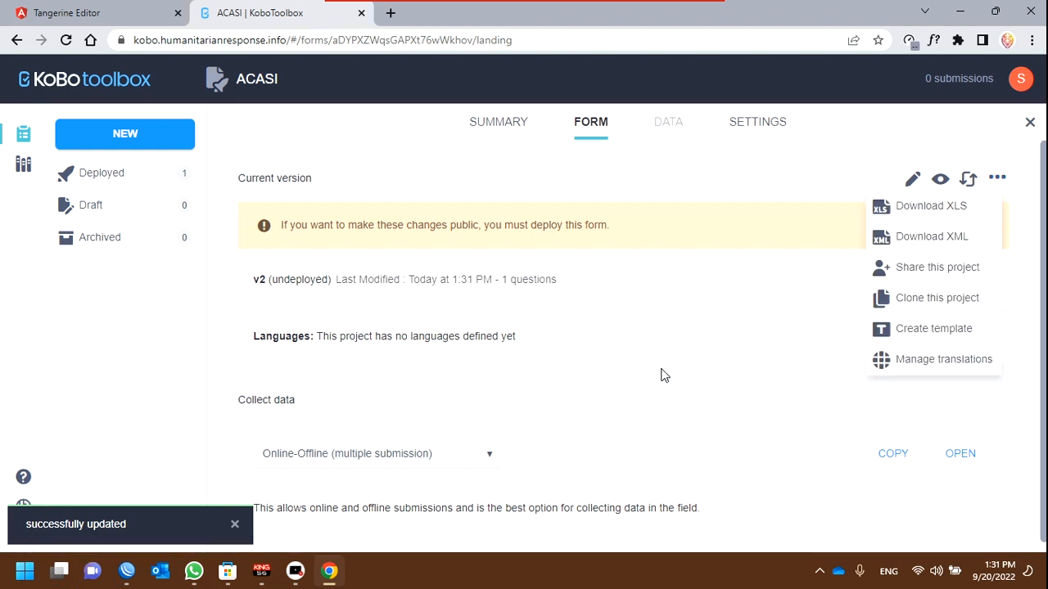
{"action": "left_click", "coordinate": [640, 382]}
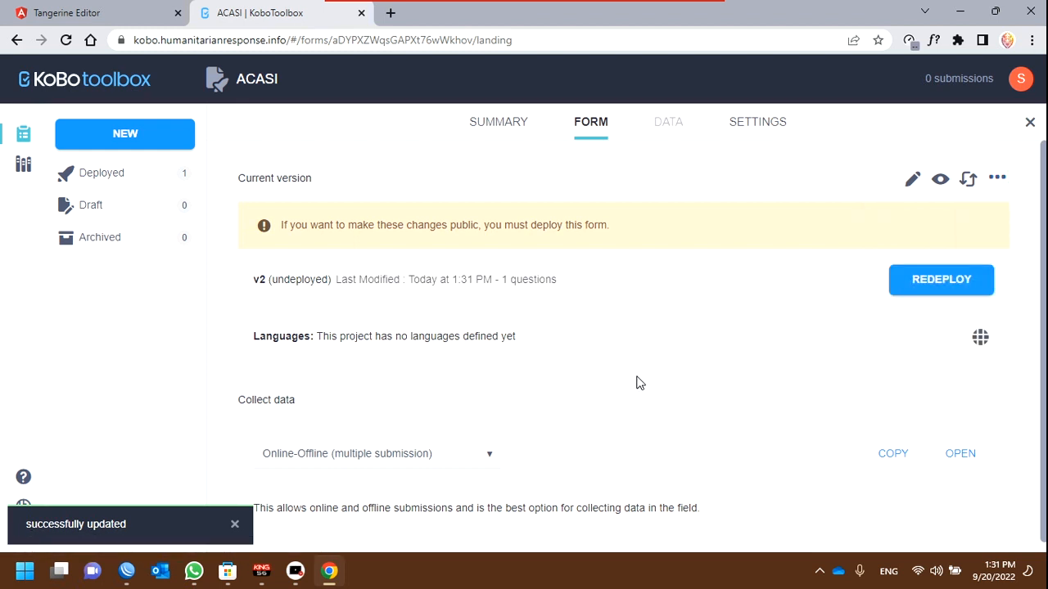
{"action": "left_click", "coordinate": [980, 337]}
{"action": "left_click", "coordinate": [401, 396]}
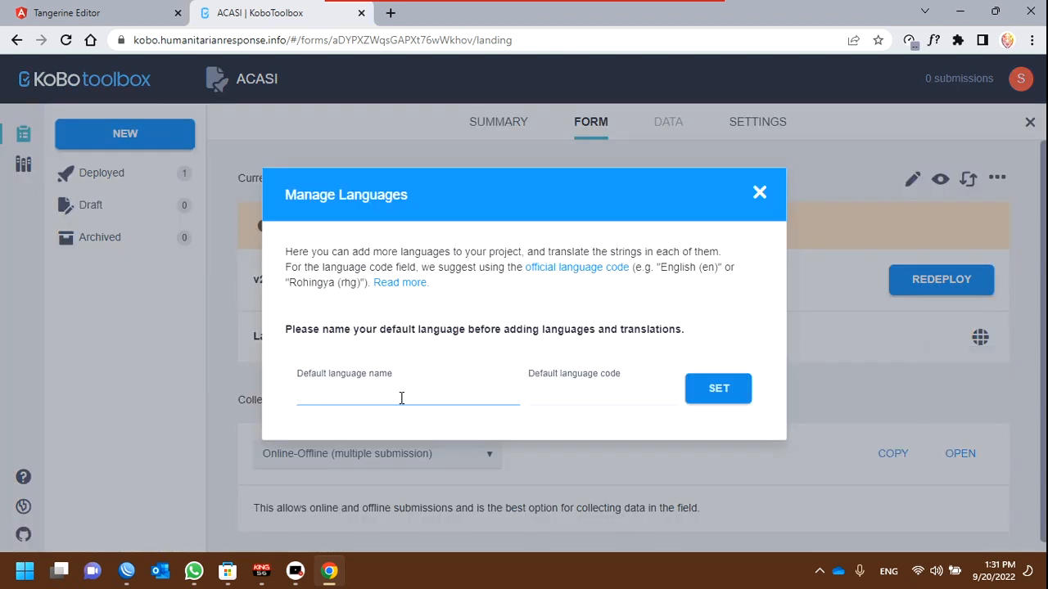
{"action": "type", "text": "English"}
{"action": "key", "text": "Tab"}
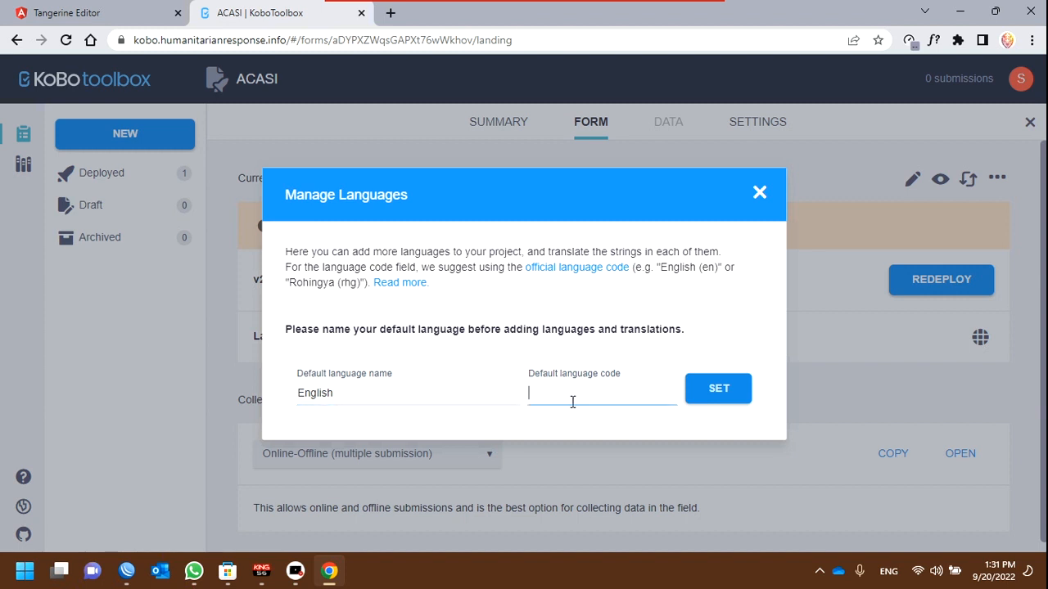
{"action": "type", "text": "1"}
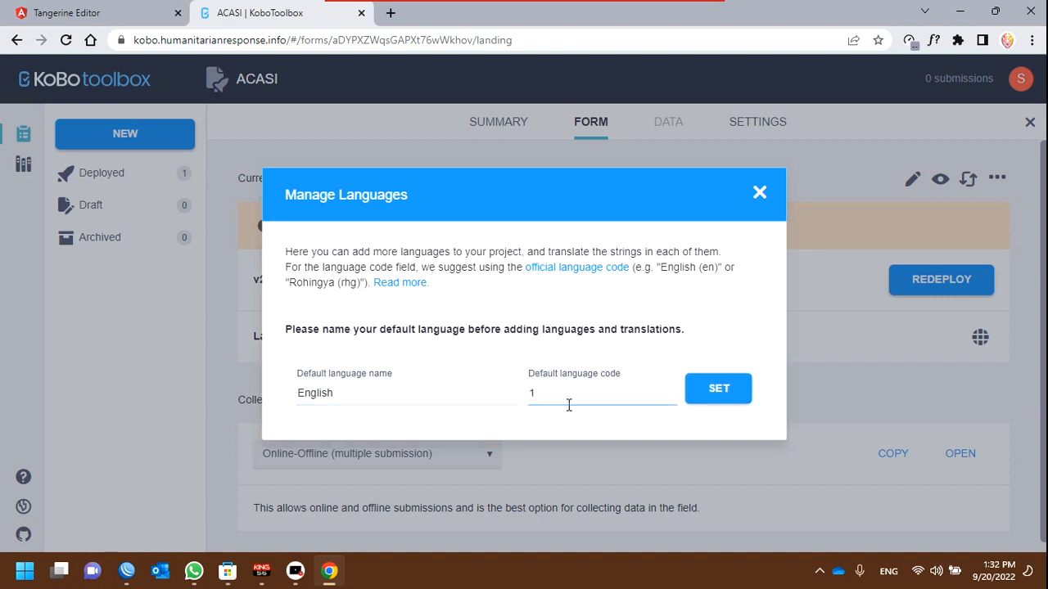
{"action": "left_click", "coordinate": [724, 393]}
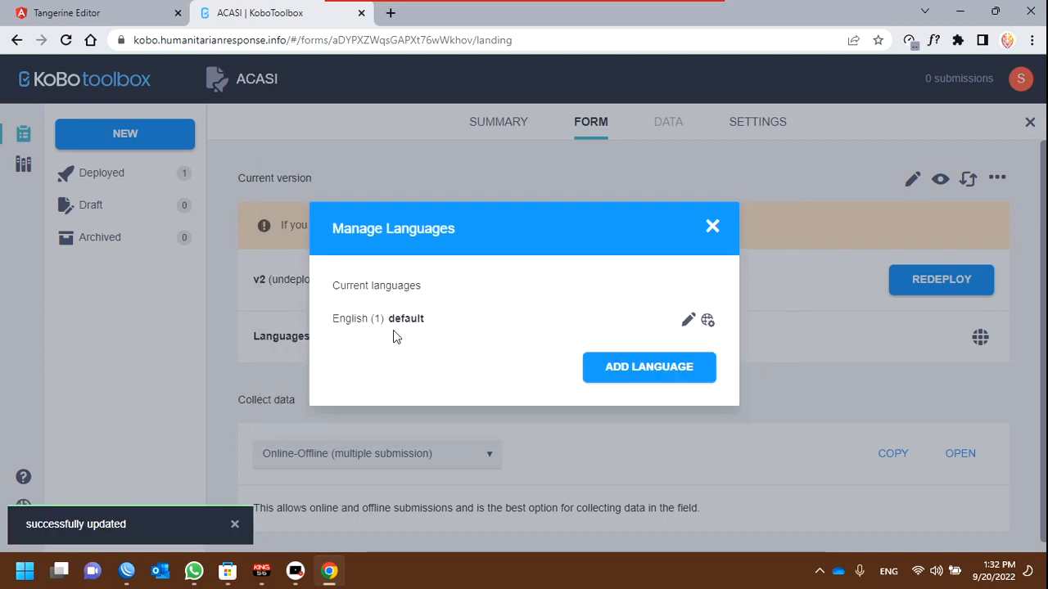
{"action": "left_click", "coordinate": [712, 228]}
{"action": "left_click", "coordinate": [915, 279]}
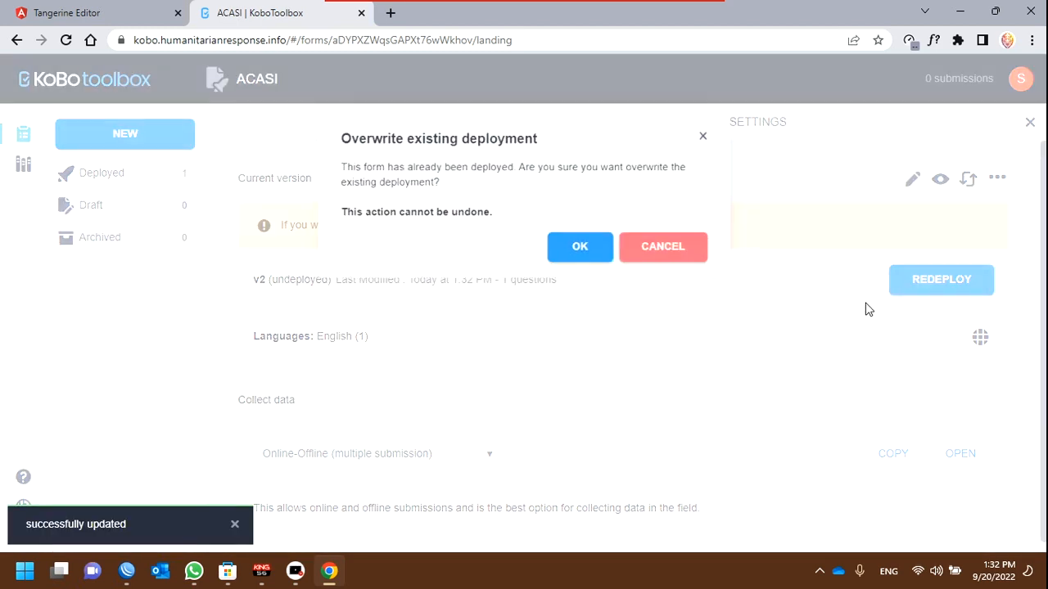
{"action": "left_click", "coordinate": [578, 253]}
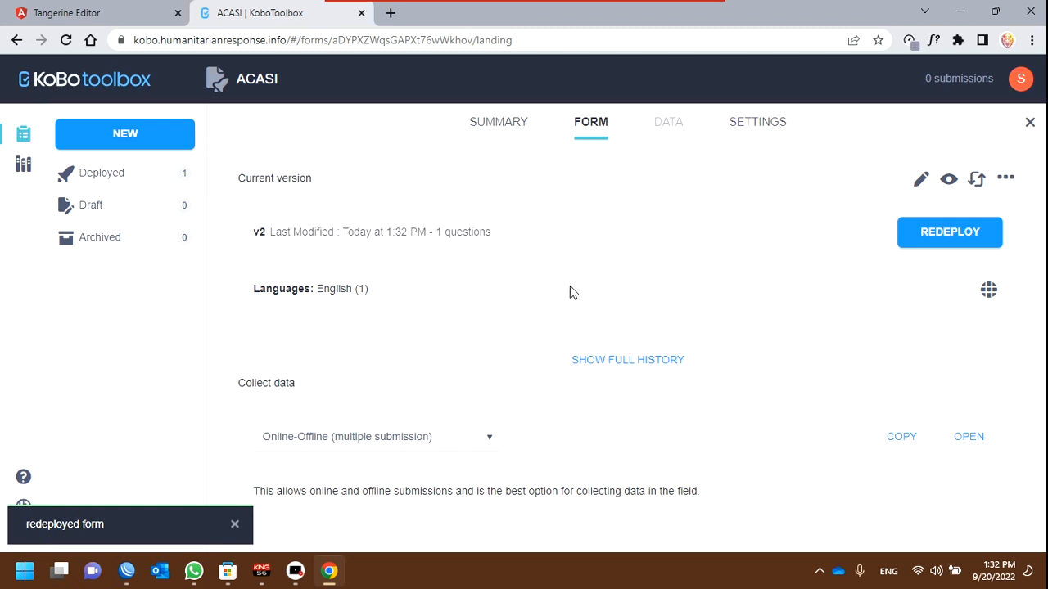
Step: Download the form as XLS to the Desktop under the file name ACASI.xlsx, and close the download manager
{"action": "left_click", "coordinate": [1005, 178]}
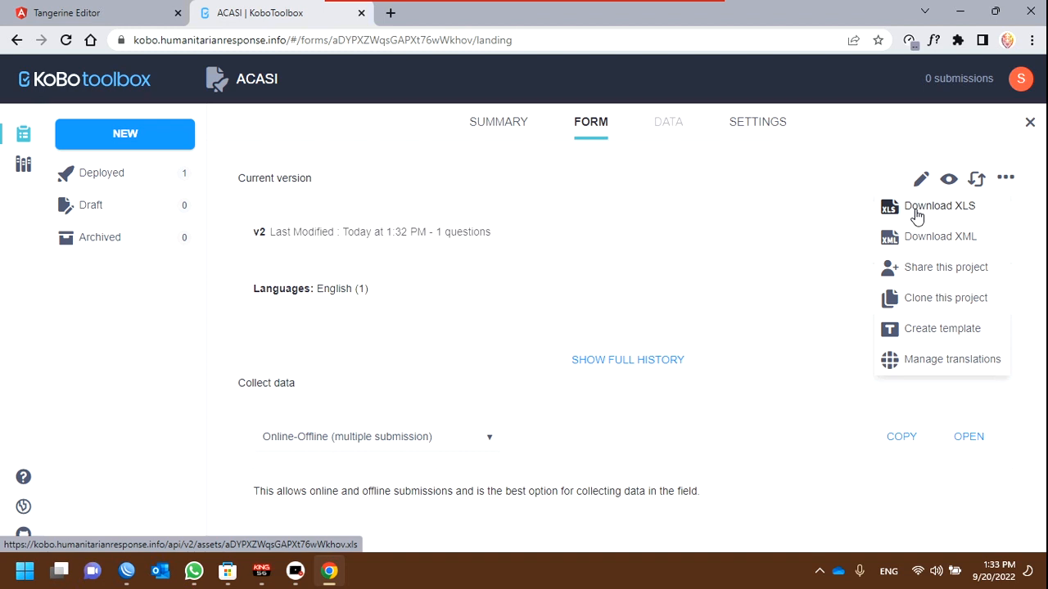
{"action": "left_click", "coordinate": [917, 216]}
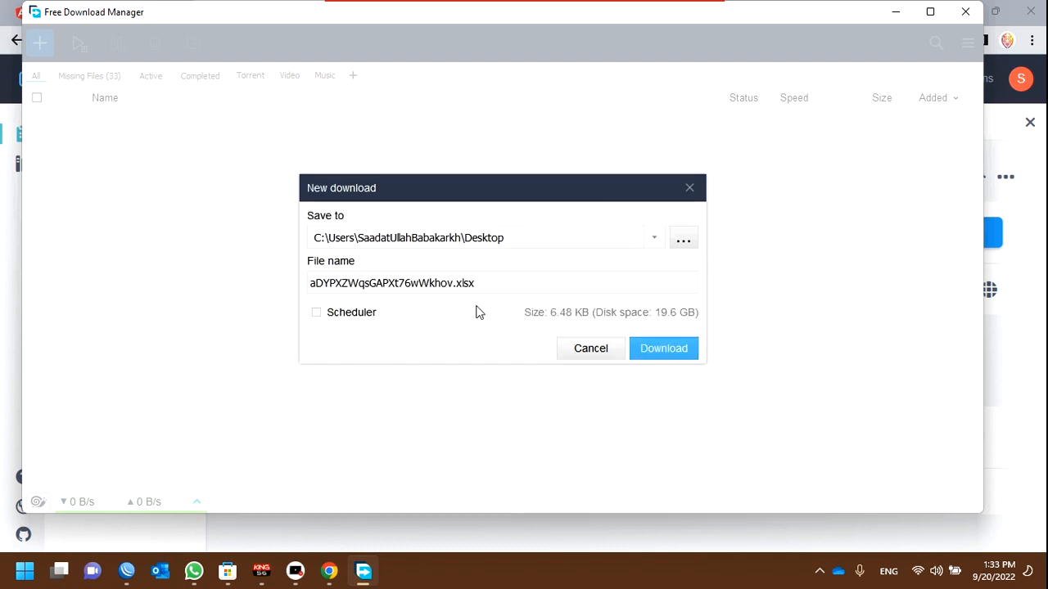
{"action": "left_click_drag", "start_coordinate": [451, 290], "coordinate": [349, 288]}
{"action": "key", "text": "BackSpace"}
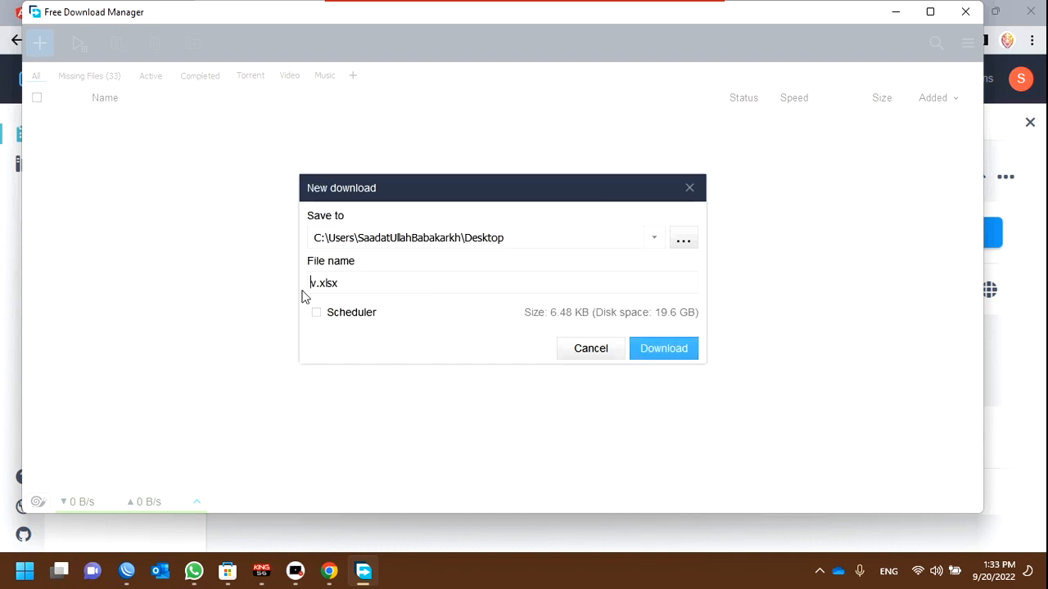
{"action": "type", "text": "ACASI"}
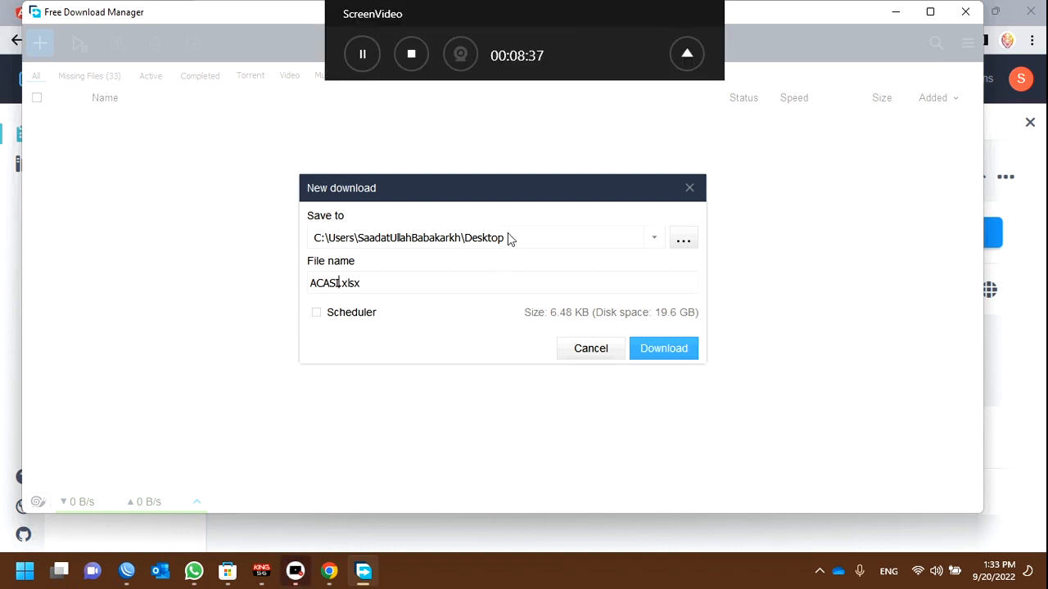
{"action": "left_click", "coordinate": [679, 357]}
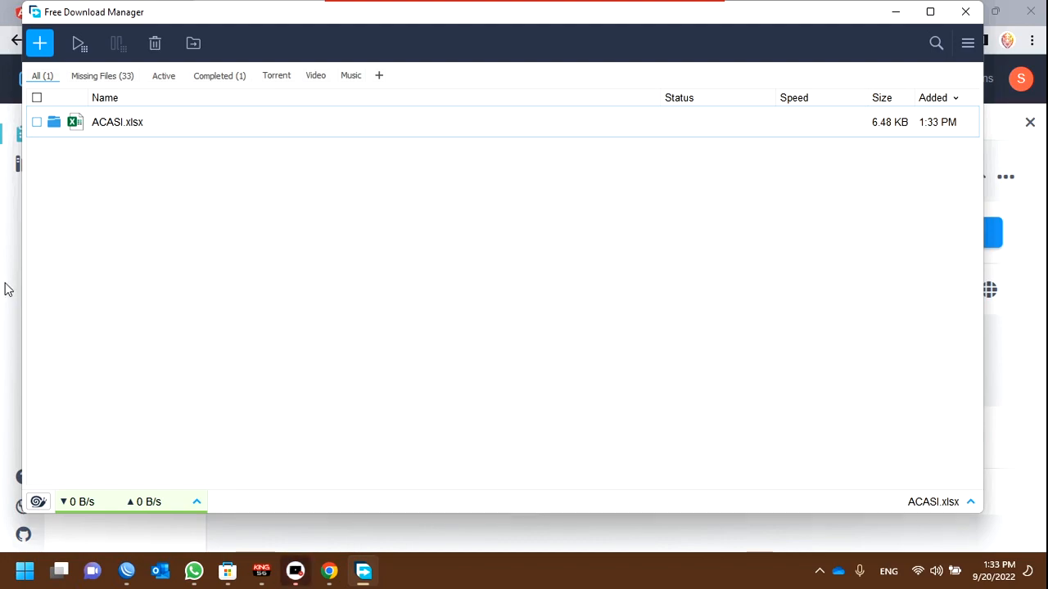
{"action": "left_click", "coordinate": [965, 14]}
{"action": "left_click", "coordinate": [962, 13]}
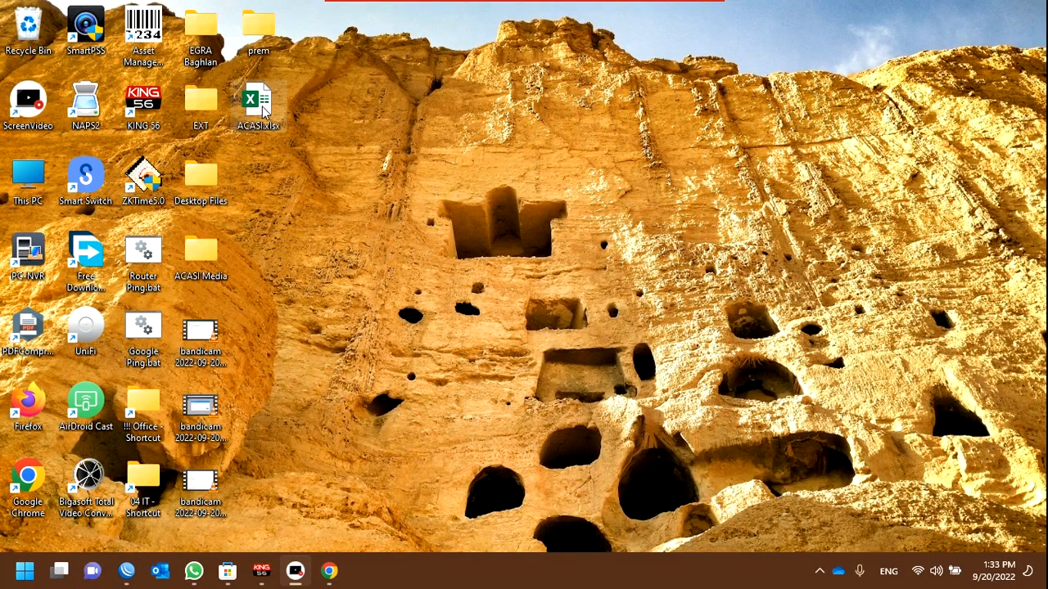
Step: Open ACASI.xlsx from the desktop in Excel and widen the survey sheet's name and label columns
{"action": "double_click", "coordinate": [262, 105]}
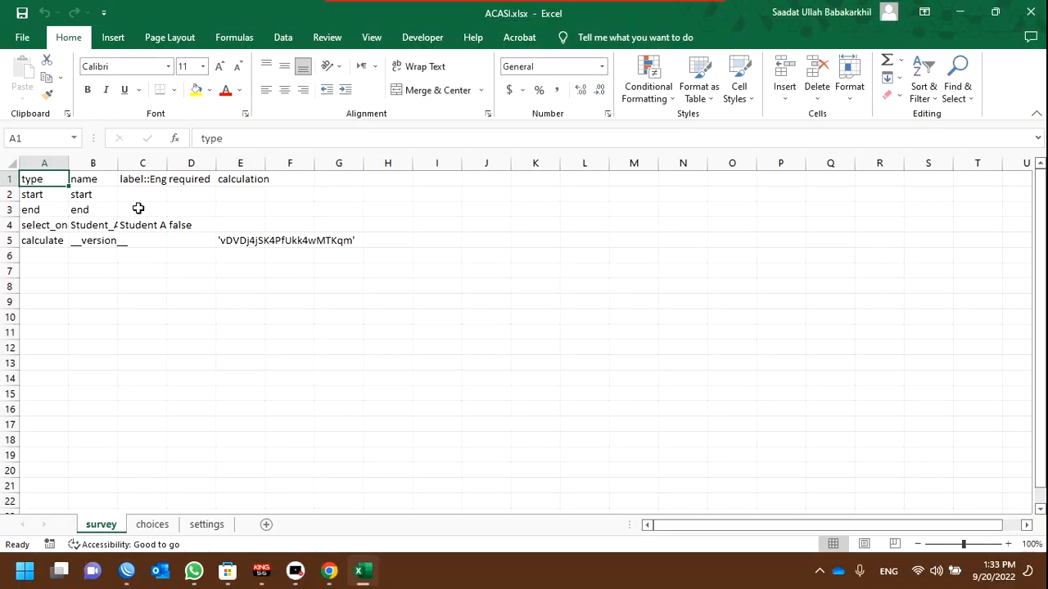
{"action": "left_click_drag", "start_coordinate": [240, 163], "coordinate": [500, 162]}
{"action": "left_click", "coordinate": [91, 211]}
{"action": "left_click", "coordinate": [50, 226]}
Step: Change the attendance question's English label in C4 to "Student Attendance in past week"
{"action": "left_click", "coordinate": [326, 228]}
{"action": "left_click", "coordinate": [372, 247]}
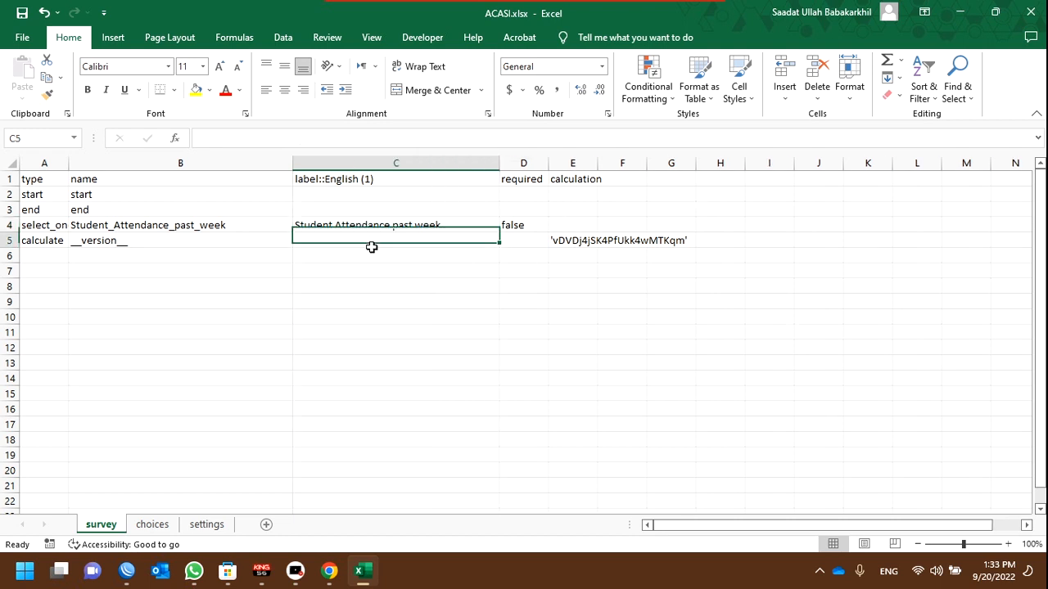
{"action": "left_click", "coordinate": [368, 226]}
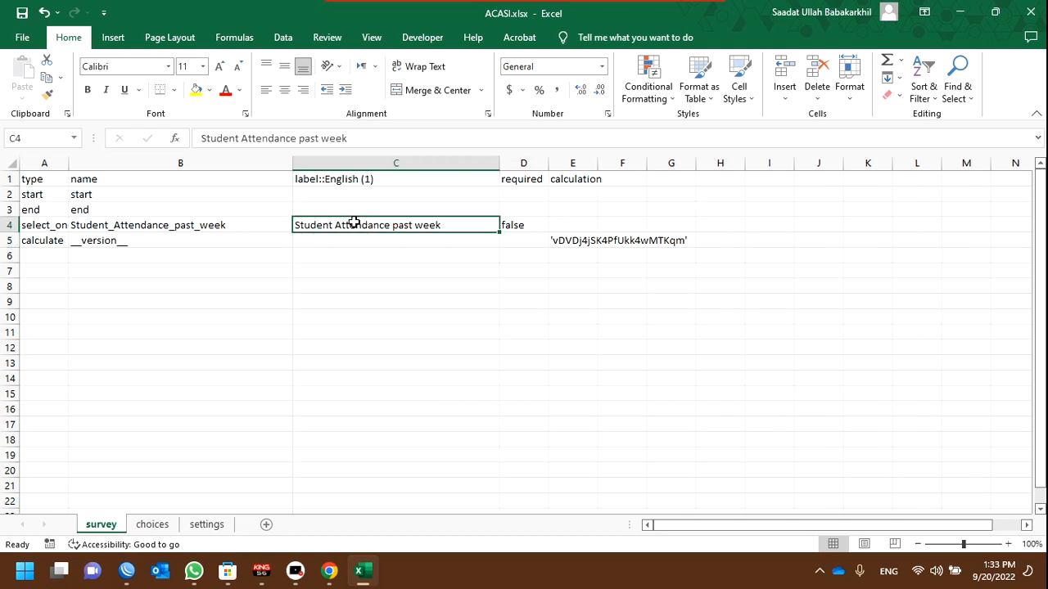
Step: Insert a blank column E before the calculation column in the survey sheet
{"action": "left_click", "coordinate": [572, 163]}
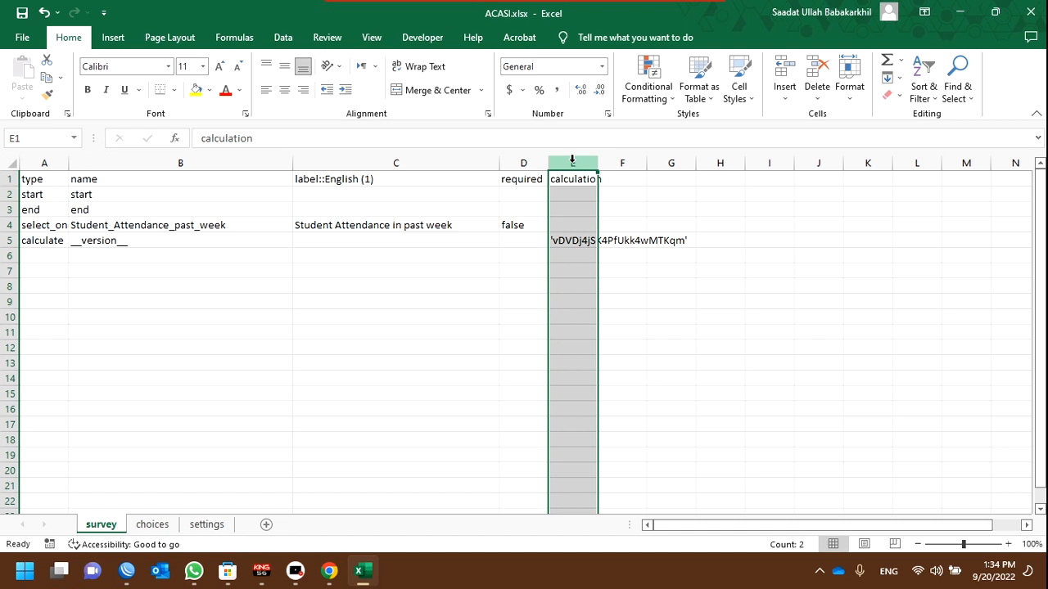
{"action": "right_click", "coordinate": [572, 161]}
{"action": "left_click", "coordinate": [610, 297]}
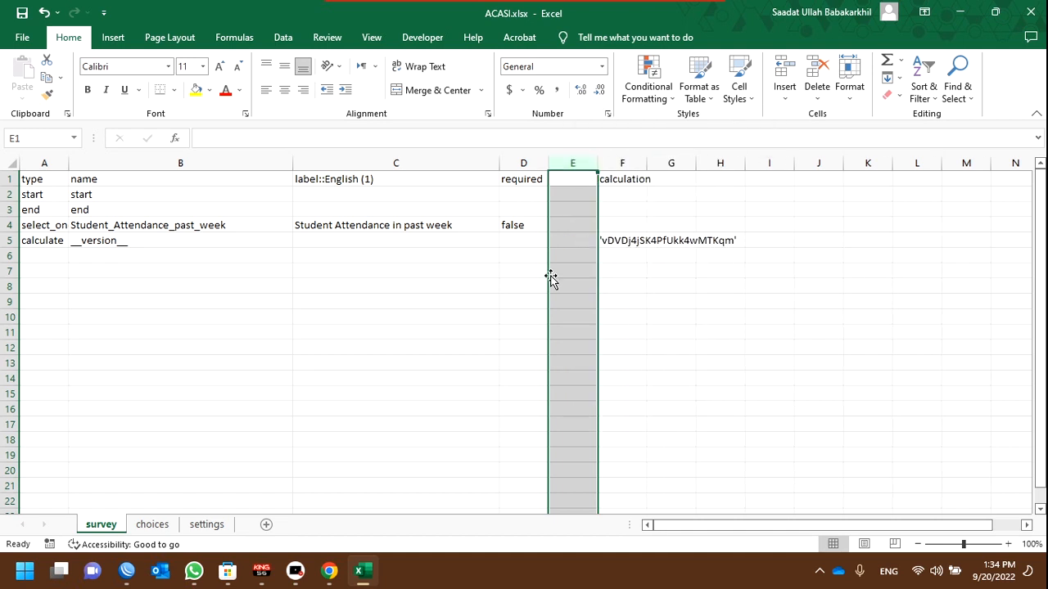
{"action": "left_click", "coordinate": [571, 177]}
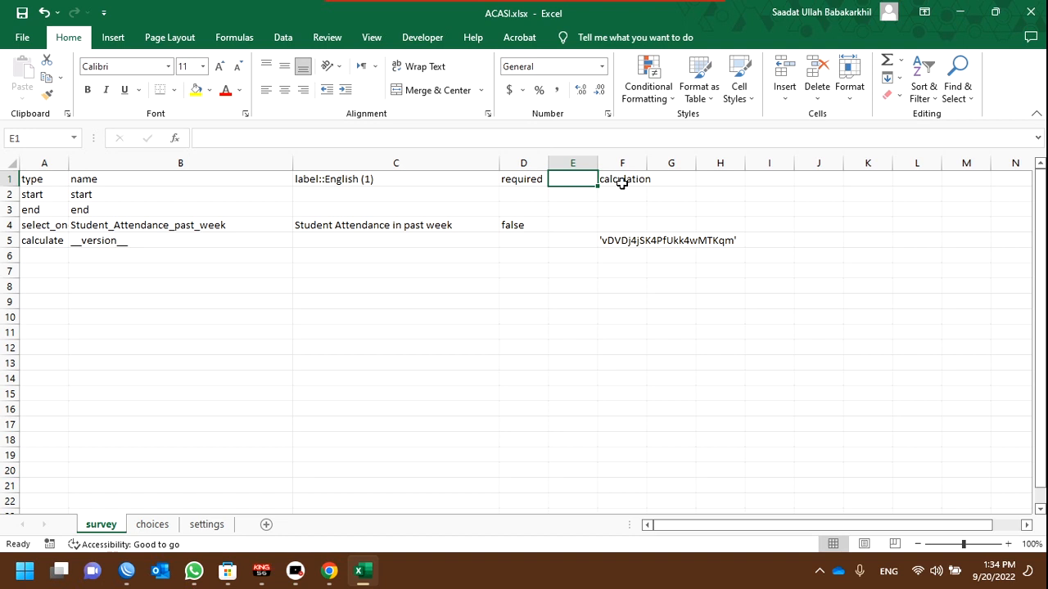
Step: Copy the "label::English (1)" header from C1 into E1 and widen column E to fit it
{"action": "left_click", "coordinate": [346, 176]}
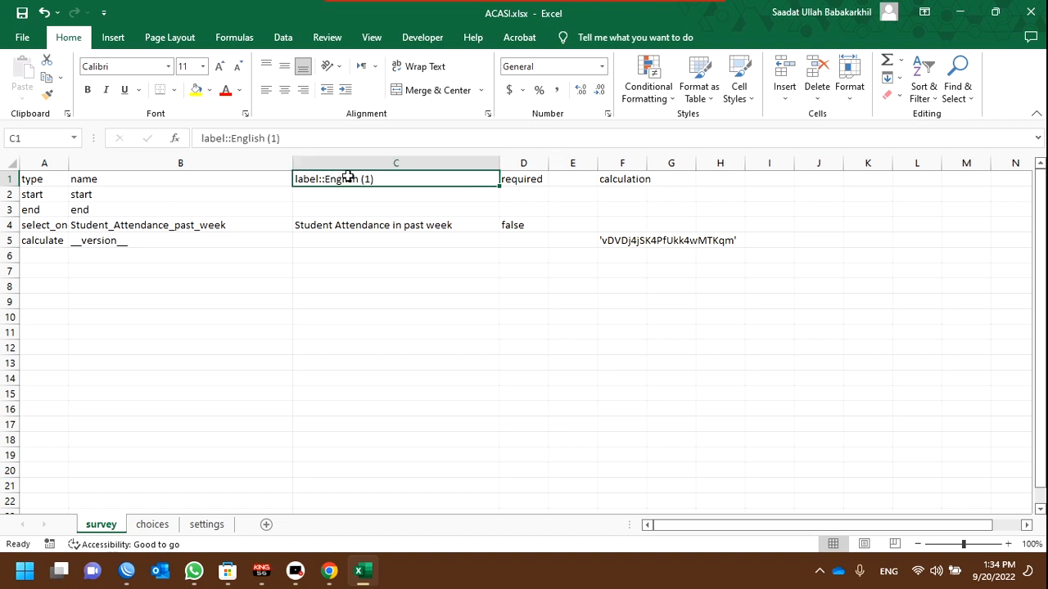
{"action": "key", "text": "ctrl+c"}
{"action": "left_click", "coordinate": [565, 176]}
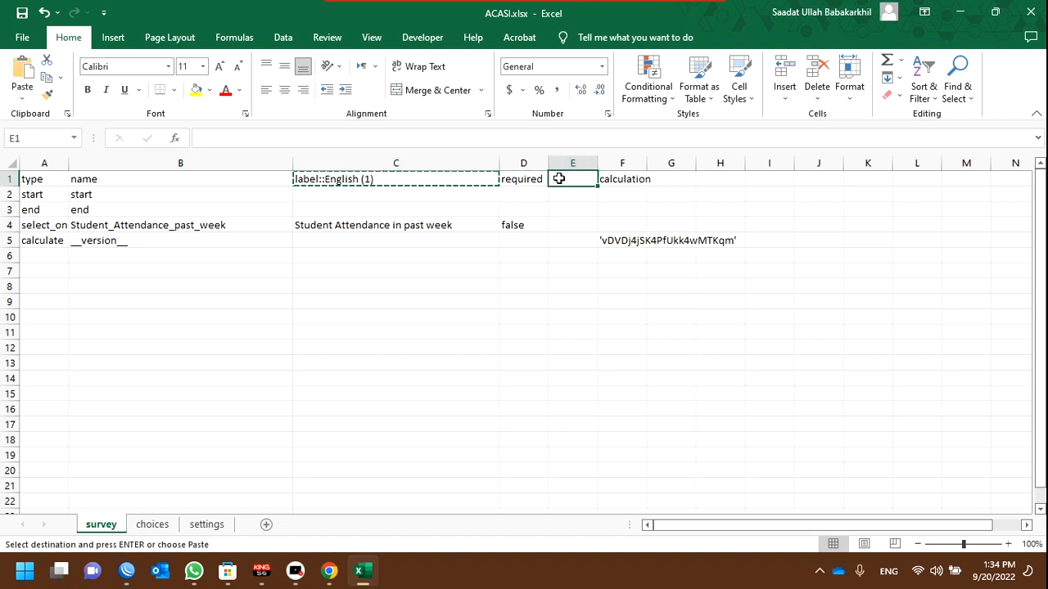
{"action": "key", "text": "ctrl+v"}
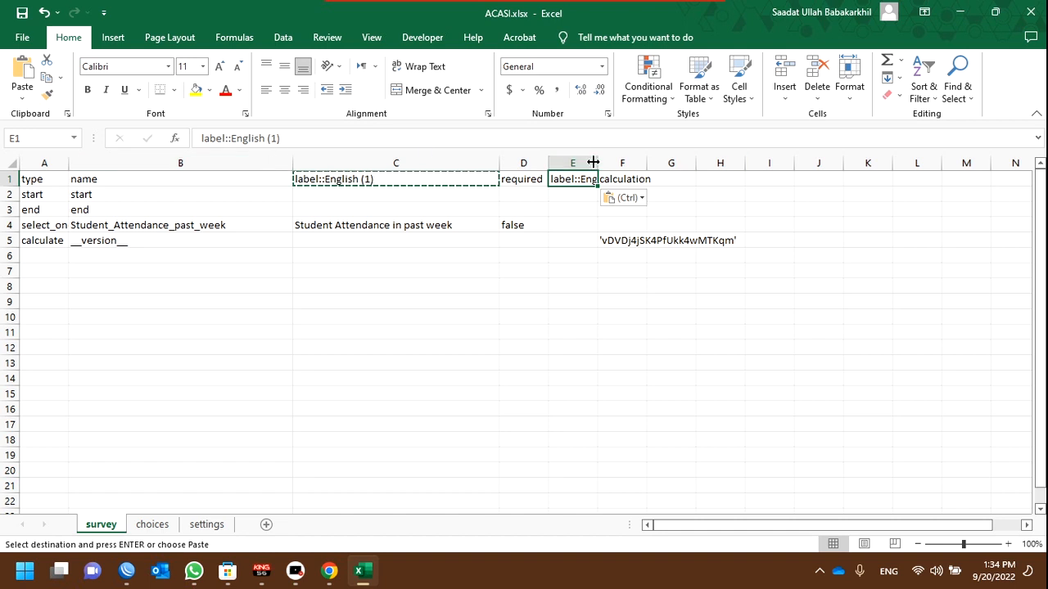
{"action": "left_click_drag", "start_coordinate": [598, 163], "coordinate": [711, 162]}
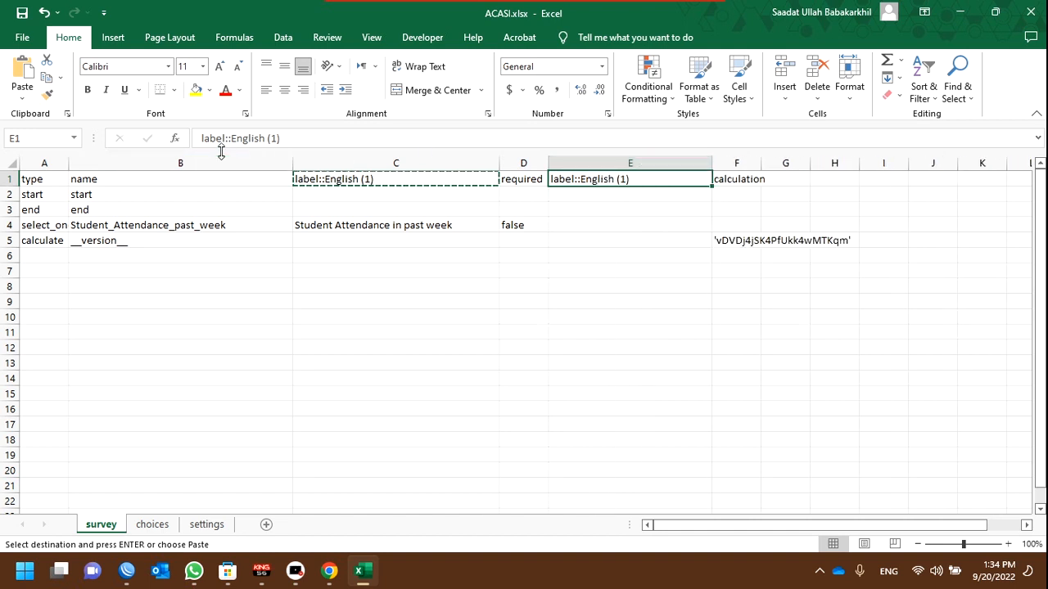
Step: Change the header in E1 to "media::audio::English (1)"
{"action": "left_click_drag", "start_coordinate": [225, 138], "coordinate": [201, 138]}
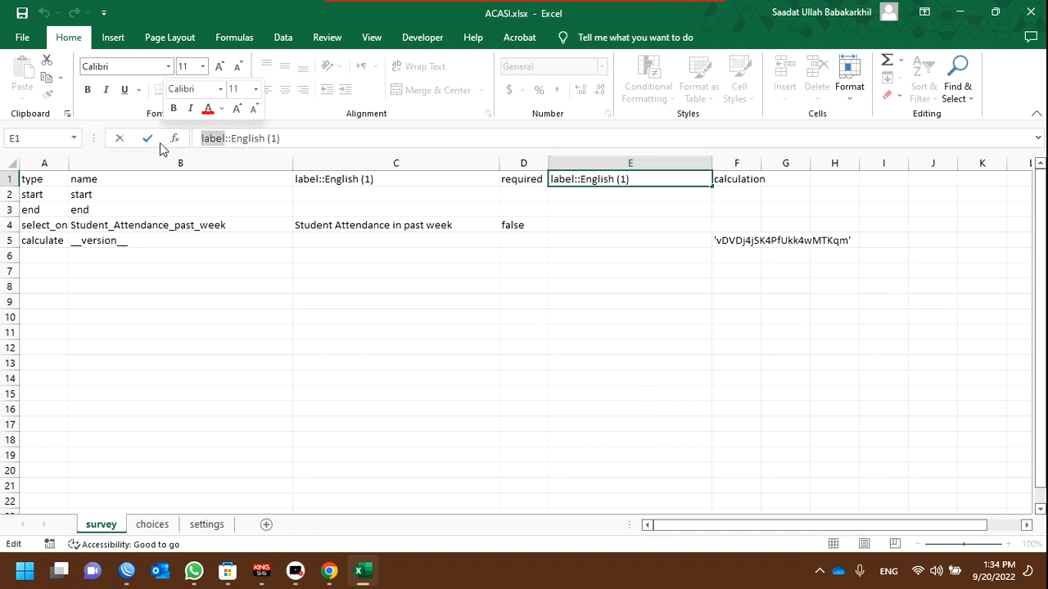
{"action": "type", "text": "media::"}
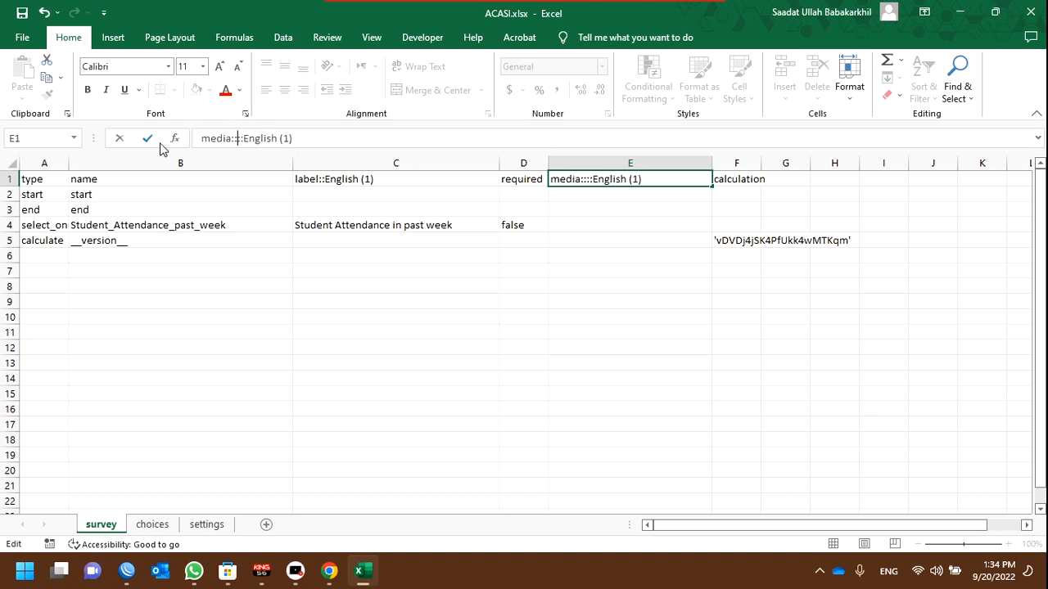
{"action": "type", "text": "audio"}
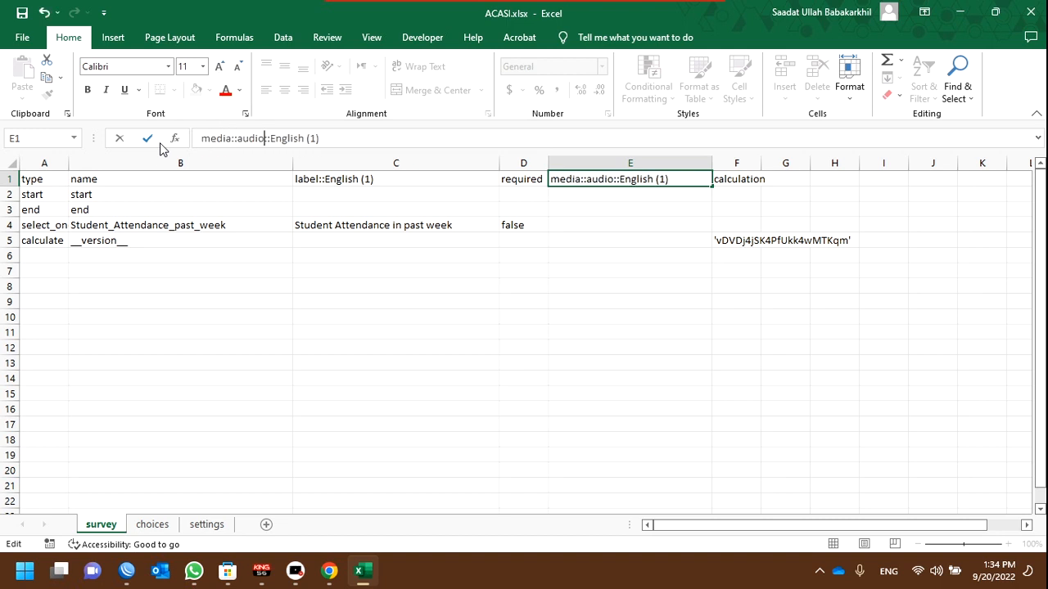
{"action": "left_click", "coordinate": [452, 271]}
{"action": "left_click", "coordinate": [571, 203]}
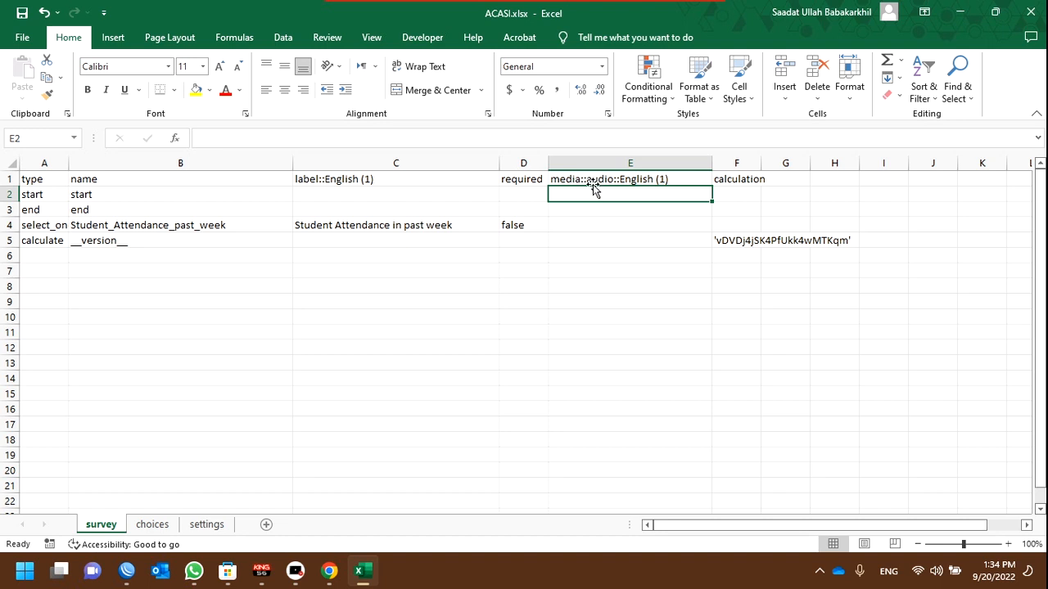
Step: Select the attendance question's audio cell E4, shrink the workbook window aside, and open the ACASI Media folder from the desktop
{"action": "left_click", "coordinate": [594, 221]}
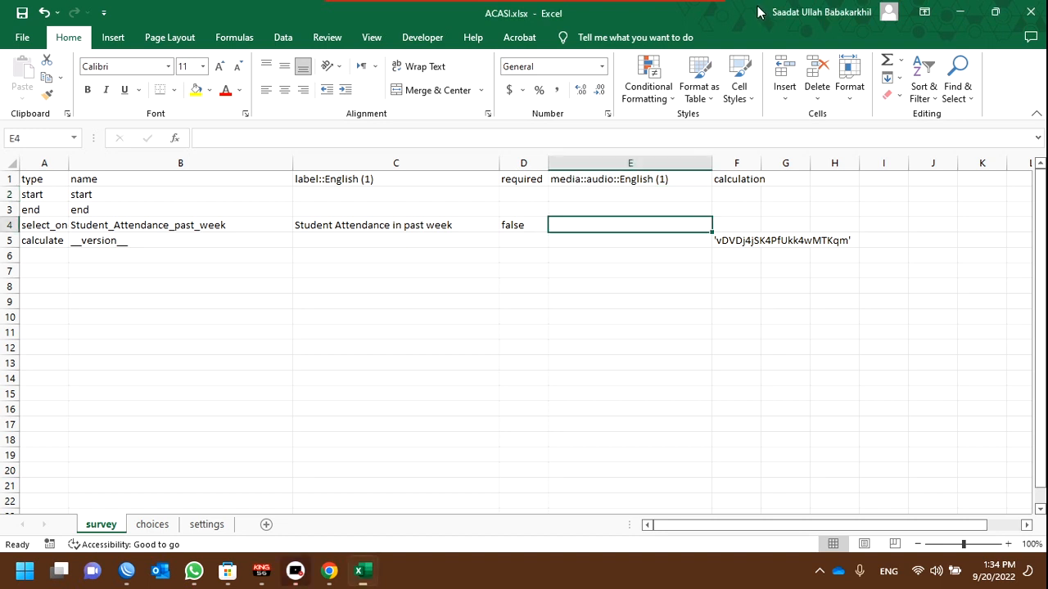
{"action": "left_click_drag", "start_coordinate": [758, 12], "coordinate": [687, 101]}
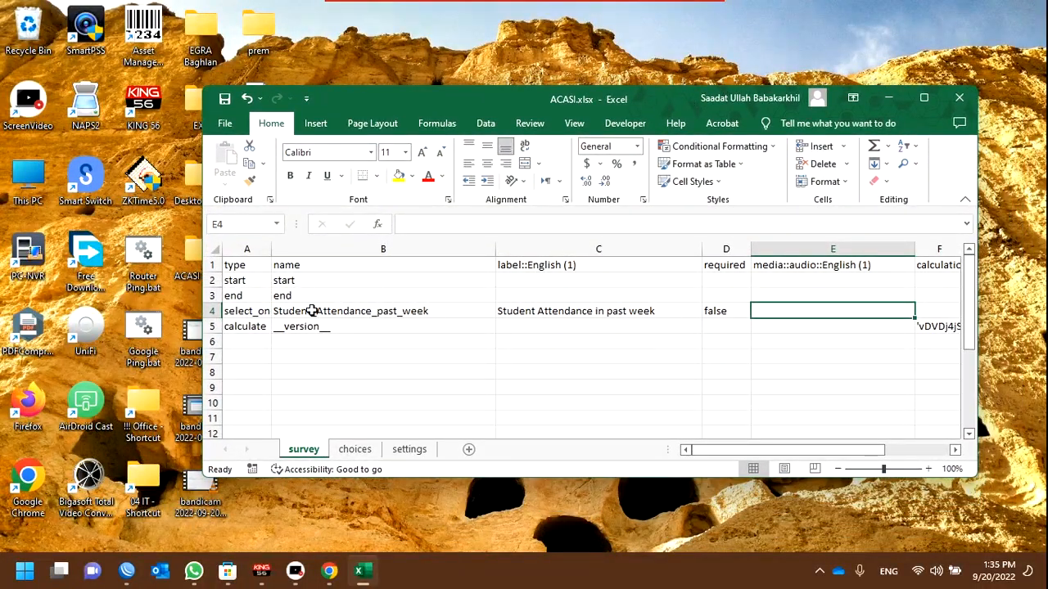
{"action": "left_click_drag", "start_coordinate": [440, 97], "coordinate": [477, 89]}
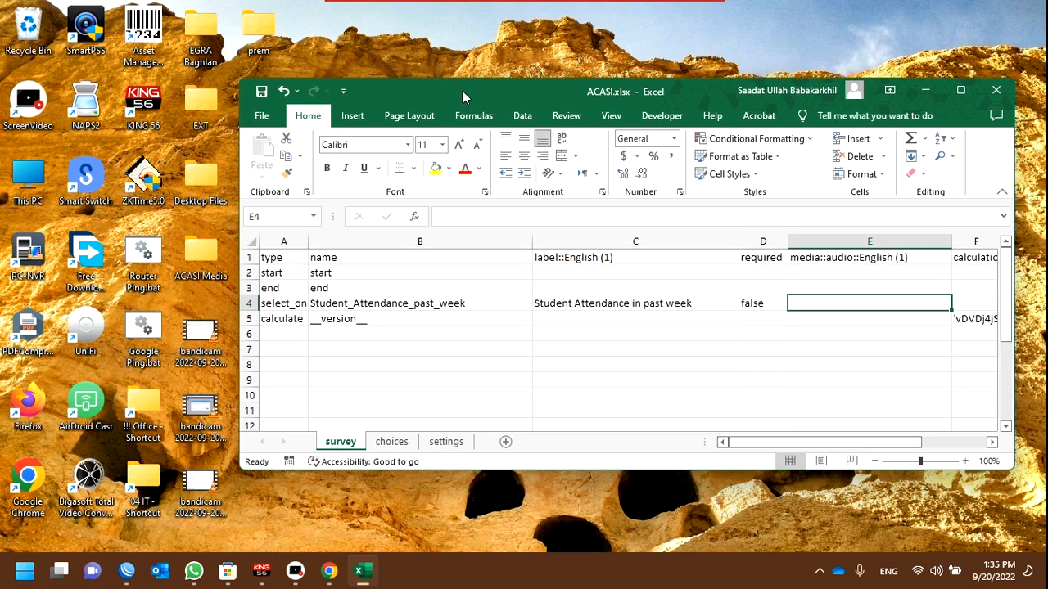
{"action": "double_click", "coordinate": [200, 250]}
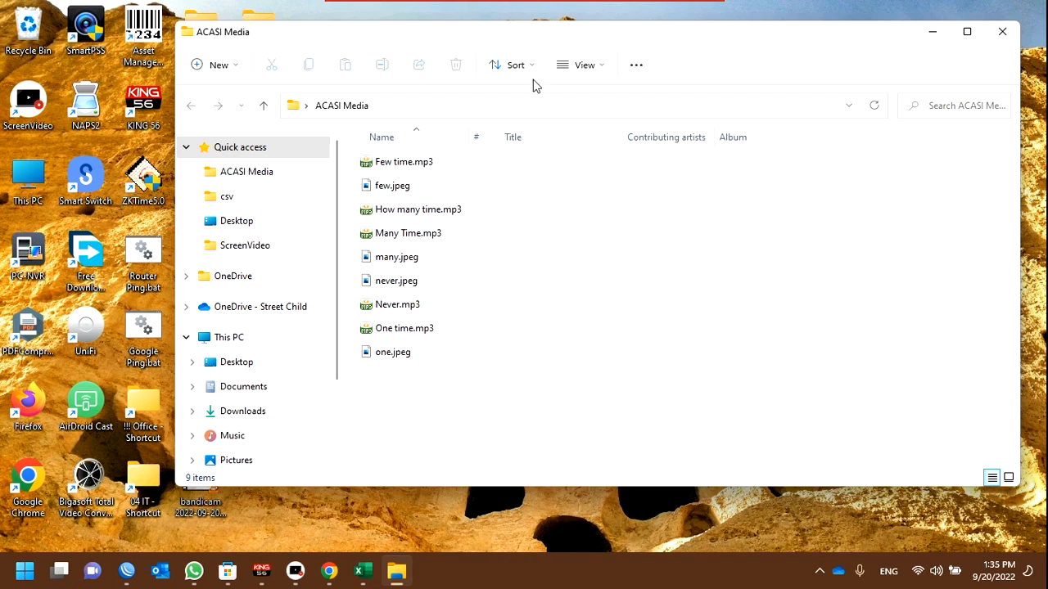
Step: Copy the full file name How many time.mp3 from the ACASI Media folder into the attendance question's audio cell E4
{"action": "left_click", "coordinate": [399, 215]}
{"action": "left_click", "coordinate": [409, 212]}
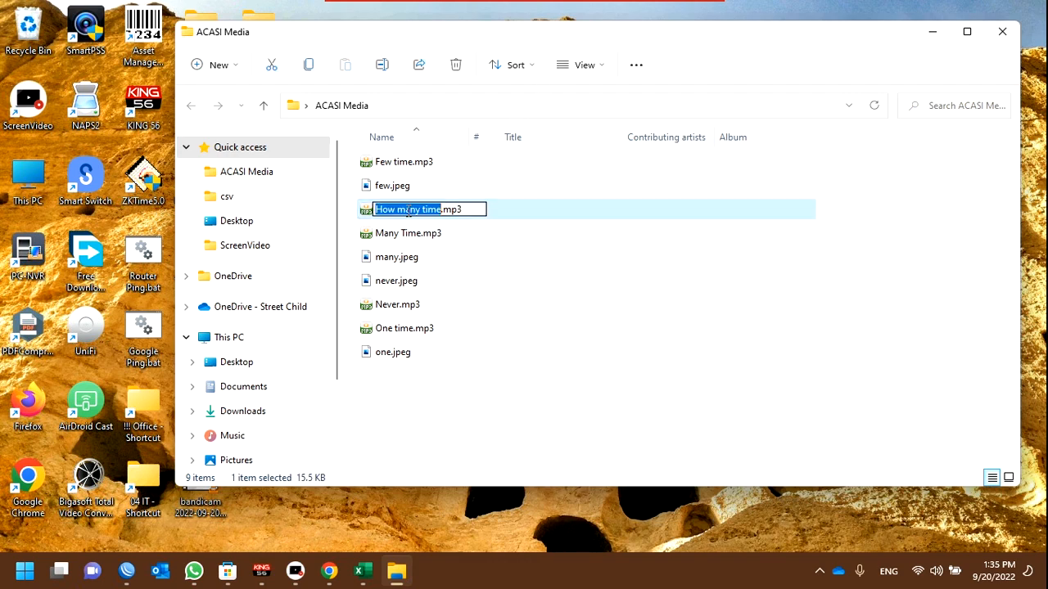
{"action": "key", "text": "ctrl+a"}
{"action": "left_click", "coordinate": [932, 32]}
{"action": "left_click", "coordinate": [396, 570]}
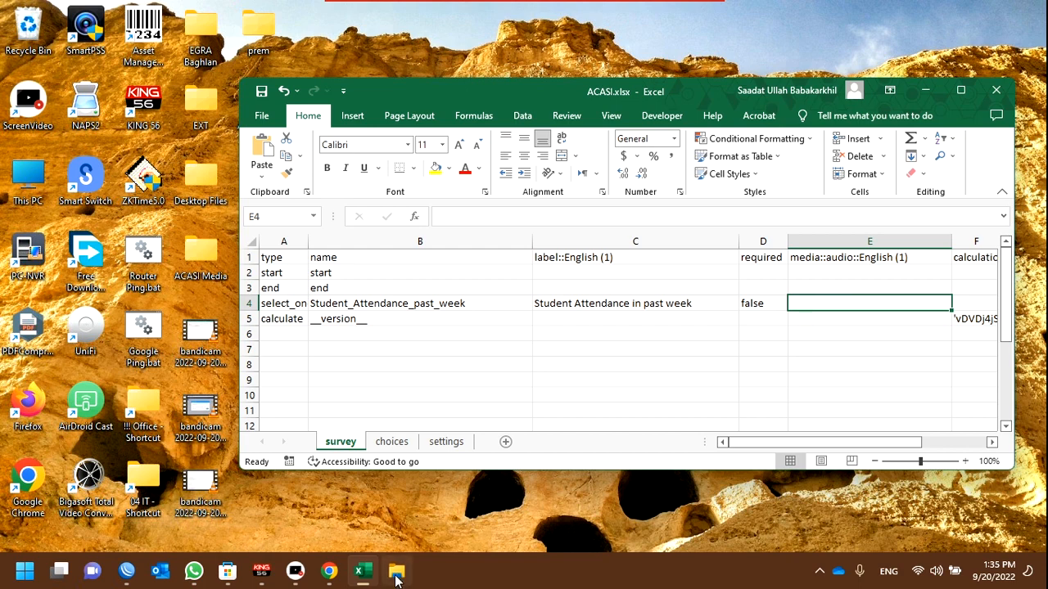
{"action": "left_click", "coordinate": [427, 211]}
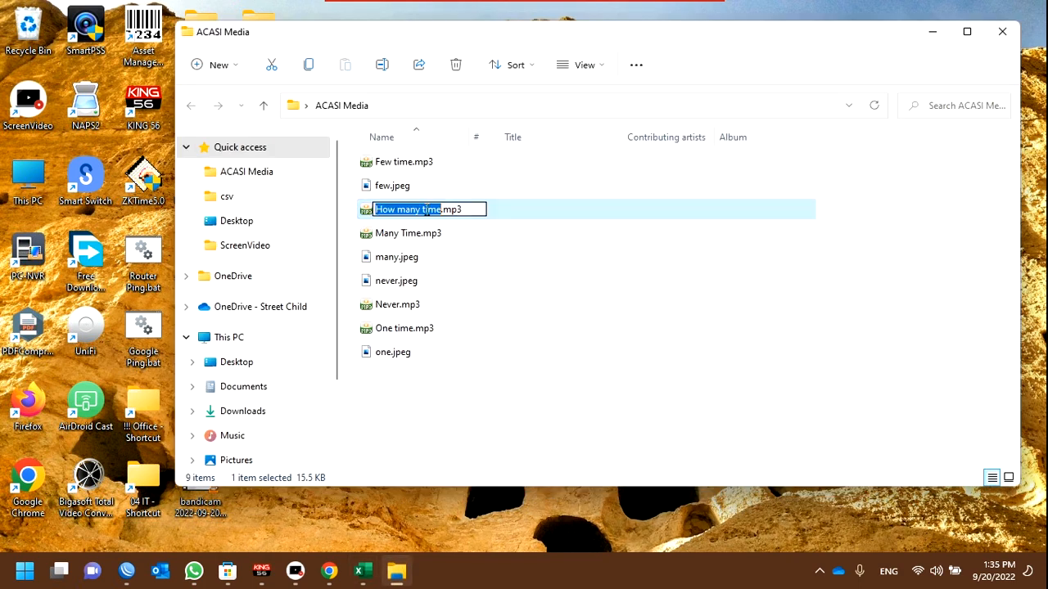
{"action": "left_click", "coordinate": [475, 209]}
{"action": "left_click_drag", "start_coordinate": [467, 213], "coordinate": [347, 206]}
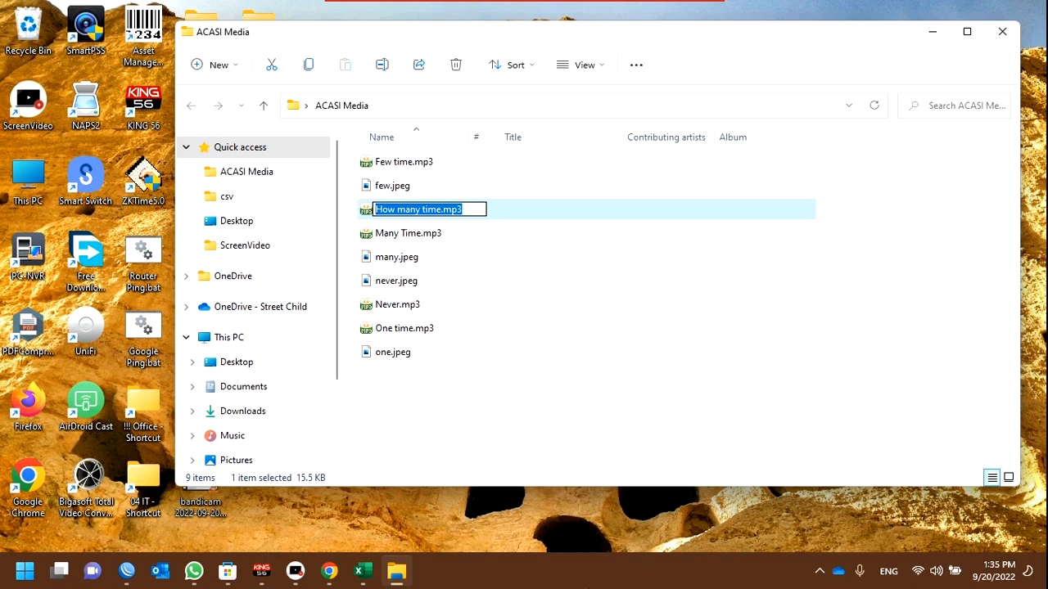
{"action": "left_click", "coordinate": [363, 571]}
{"action": "key", "text": "ctrl+v"}
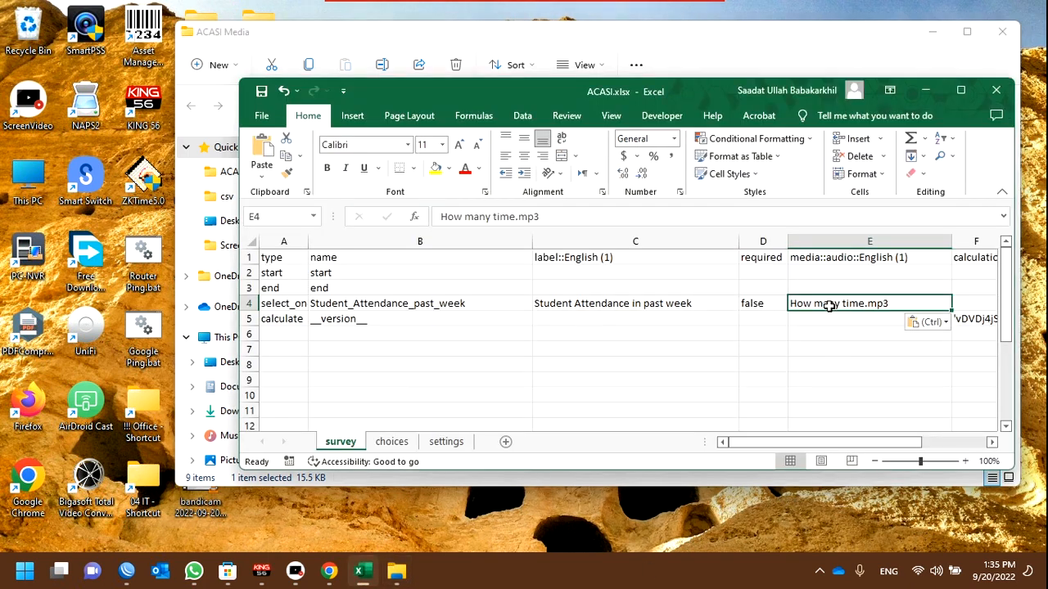
{"action": "key", "text": "Return"}
{"action": "left_click", "coordinate": [851, 260]}
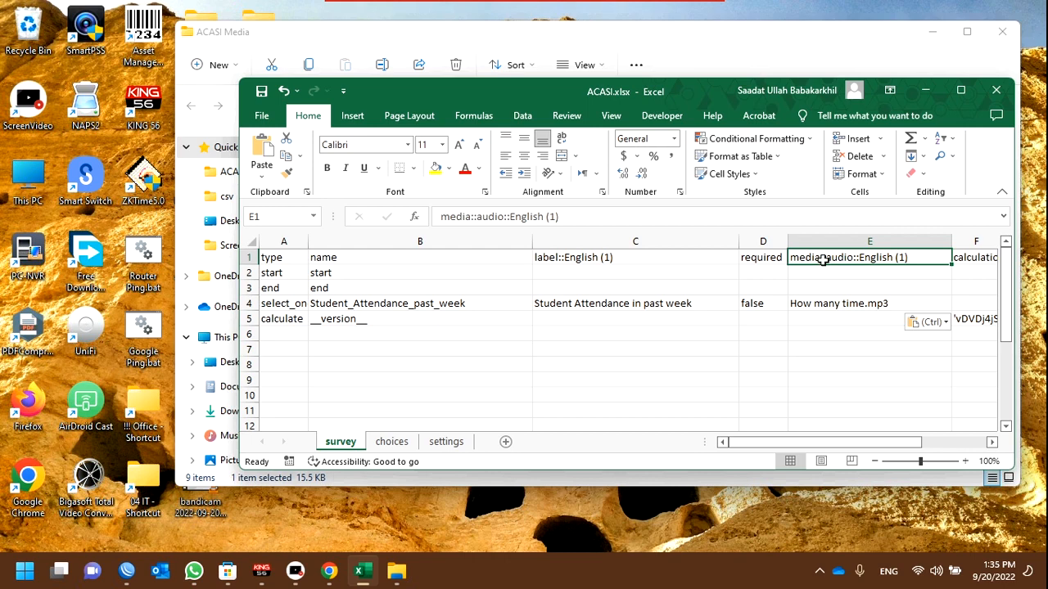
{"action": "left_click", "coordinate": [809, 332]}
Step: Maximize the workbook and widen column C on the choices sheet to fit its header
{"action": "left_click", "coordinate": [960, 90]}
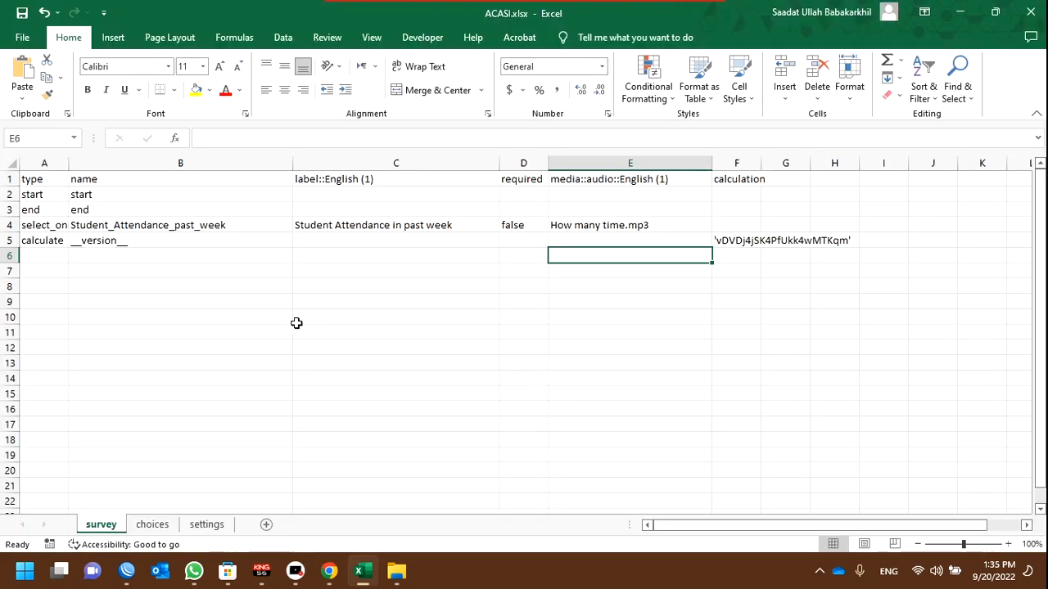
{"action": "left_click", "coordinate": [149, 525]}
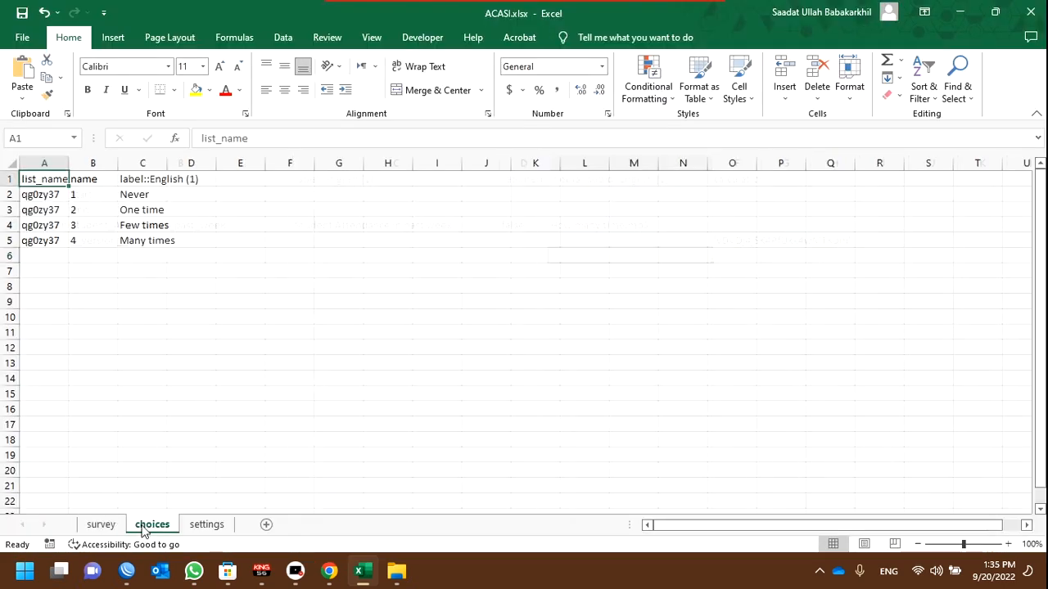
{"action": "left_click", "coordinate": [176, 163]}
{"action": "double_click", "coordinate": [167, 163]}
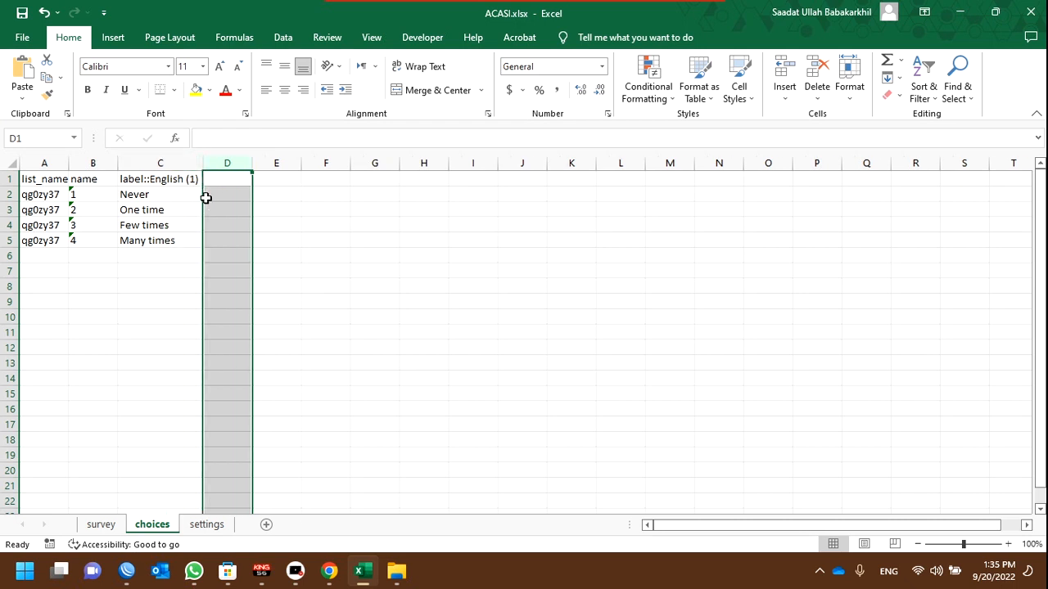
Step: Copy the "label::English (1)" header from C1 of the choices sheet into D1 and E1
{"action": "left_click", "coordinate": [231, 201]}
{"action": "left_click", "coordinate": [223, 182]}
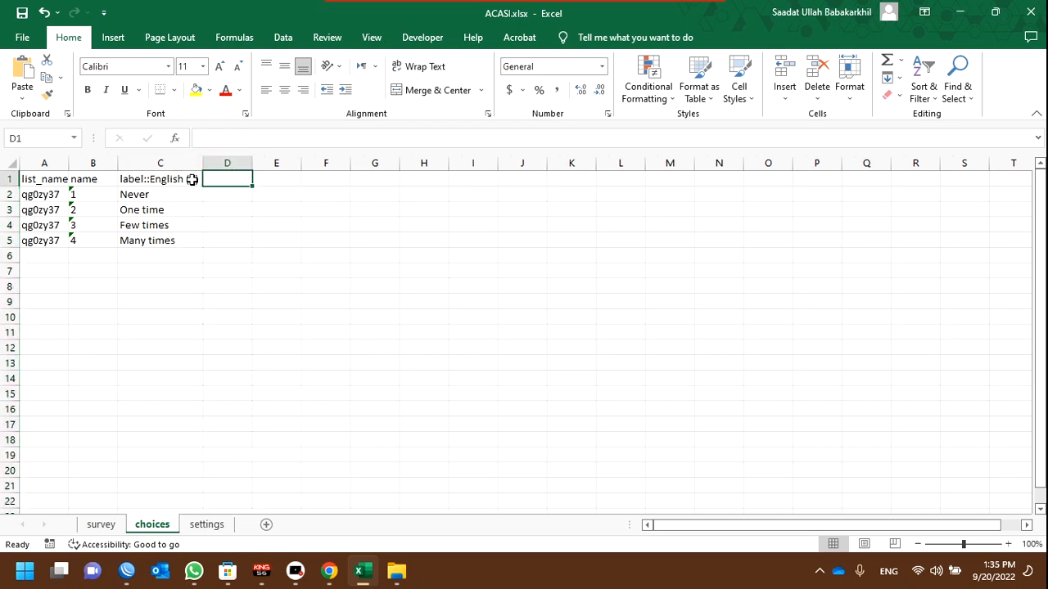
{"action": "left_click", "coordinate": [192, 180]}
{"action": "key", "text": "ctrl+c"}
{"action": "left_click", "coordinate": [232, 180]}
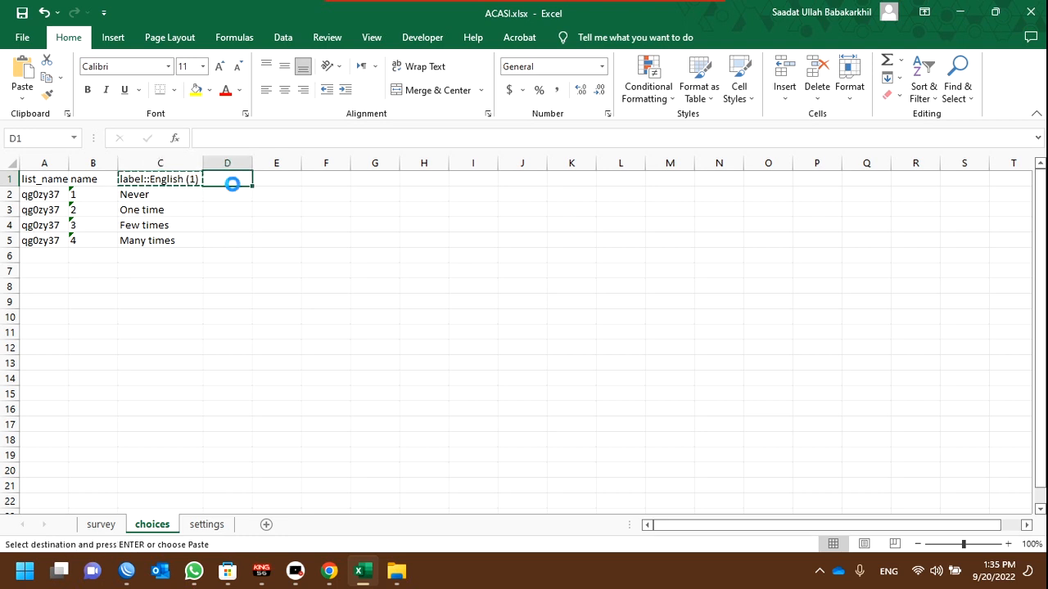
{"action": "key", "text": "ctrl+v"}
{"action": "left_click", "coordinate": [329, 180]}
{"action": "key", "text": "ctrl+v"}
Step: Change the header in D1 of the choices sheet to "media::image::English (1)"
{"action": "left_click", "coordinate": [164, 173]}
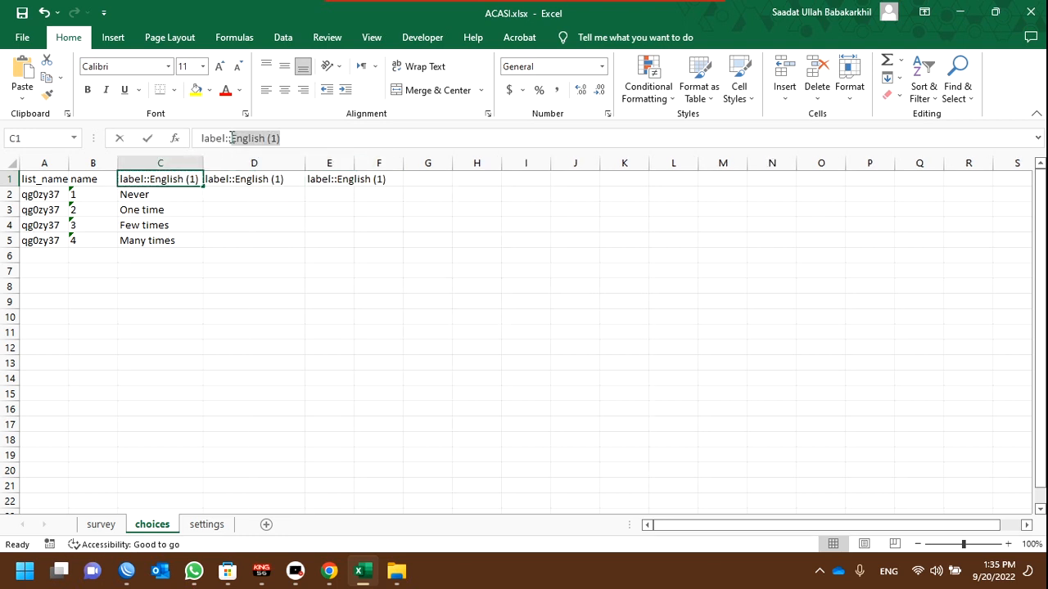
{"action": "left_click", "coordinate": [293, 137]}
{"action": "left_click_drag", "start_coordinate": [293, 138], "coordinate": [230, 137]}
{"action": "left_click", "coordinate": [254, 181]}
{"action": "left_click_drag", "start_coordinate": [225, 138], "coordinate": [172, 133]}
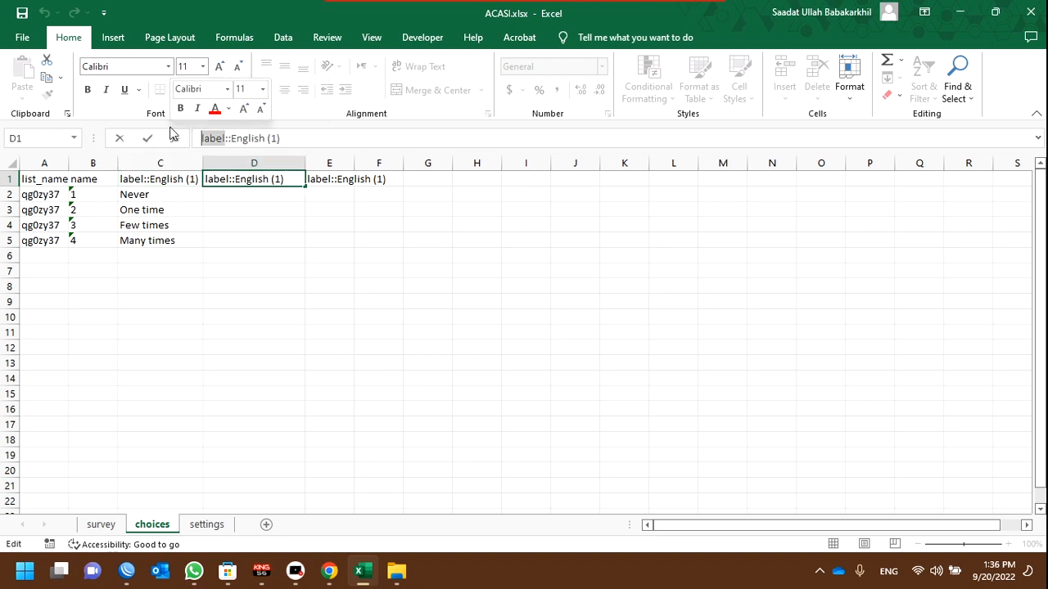
{"action": "type", "text": "media"}
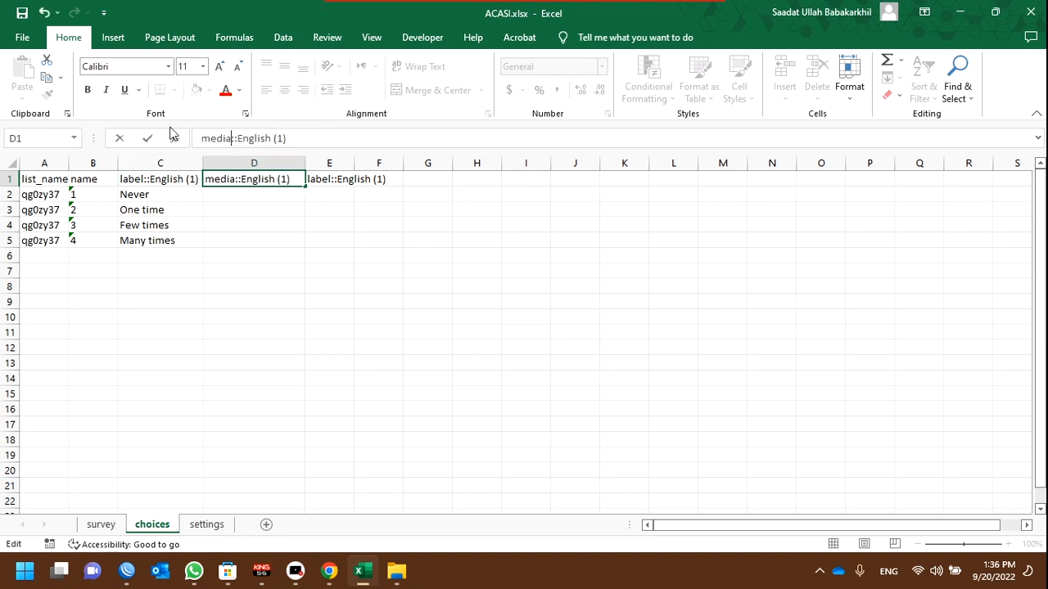
{"action": "type", "text": "::"}
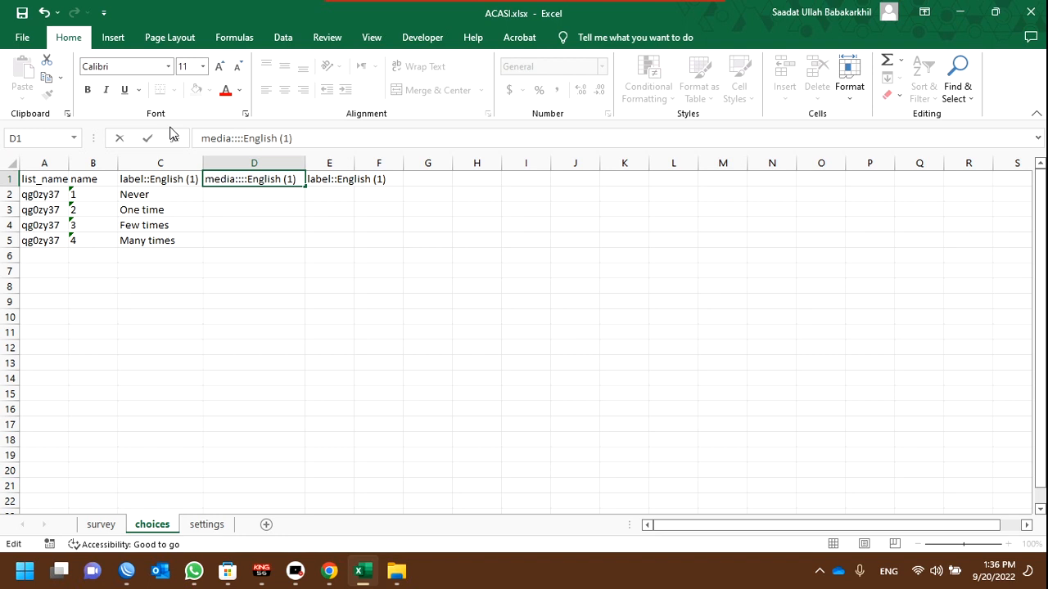
{"action": "type", "text": "image"}
{"action": "left_click", "coordinate": [332, 178]}
Step: Widen column E of the choices sheet and change the header in E1 to "media::audio::English (1)"
{"action": "left_click", "coordinate": [329, 163]}
{"action": "left_click_drag", "start_coordinate": [355, 163], "coordinate": [447, 163]}
{"action": "left_click", "coordinate": [323, 176]}
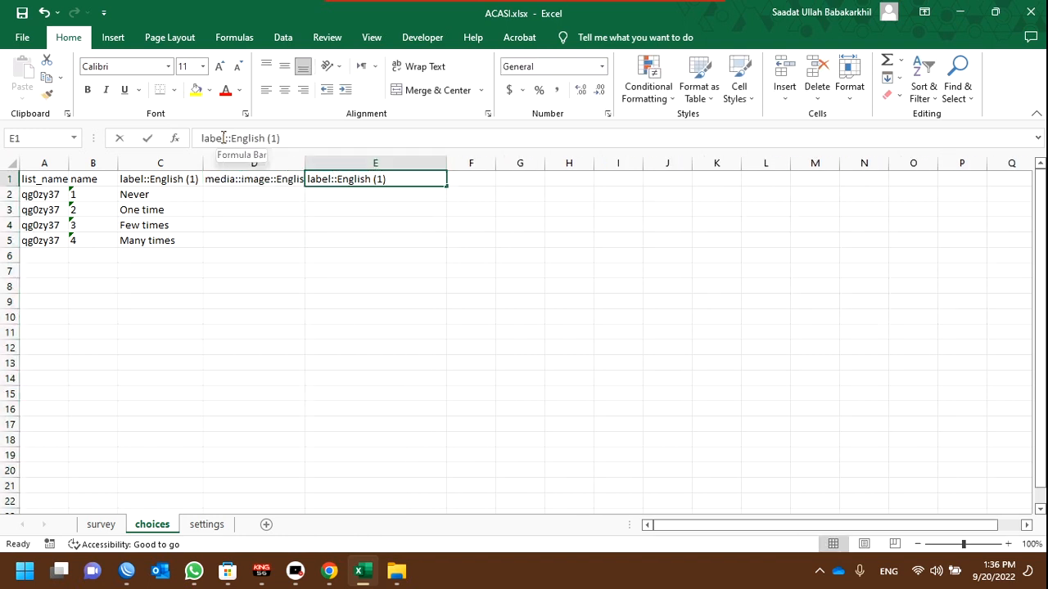
{"action": "left_click_drag", "start_coordinate": [226, 138], "coordinate": [148, 141]}
{"action": "key", "text": "BackSpace"}
{"action": "type", "text": "media"}
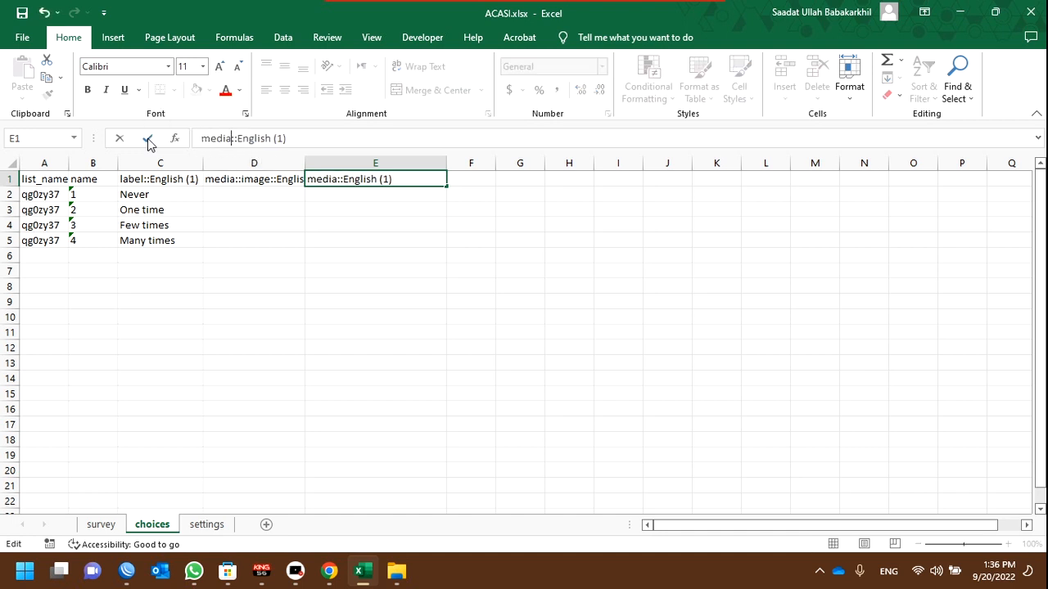
{"action": "type", "text": "::"}
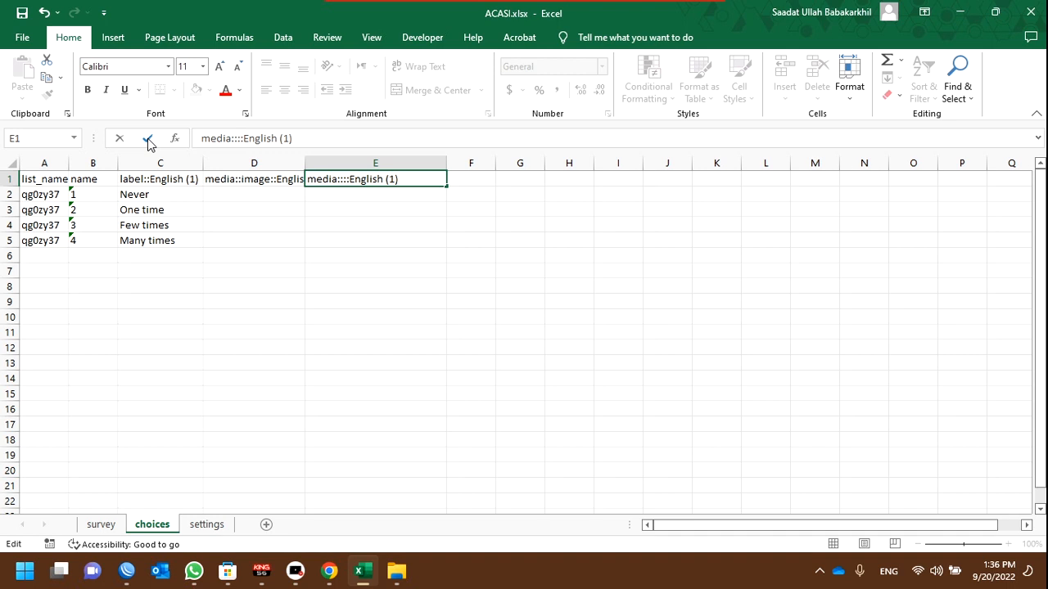
{"action": "type", "text": "audio"}
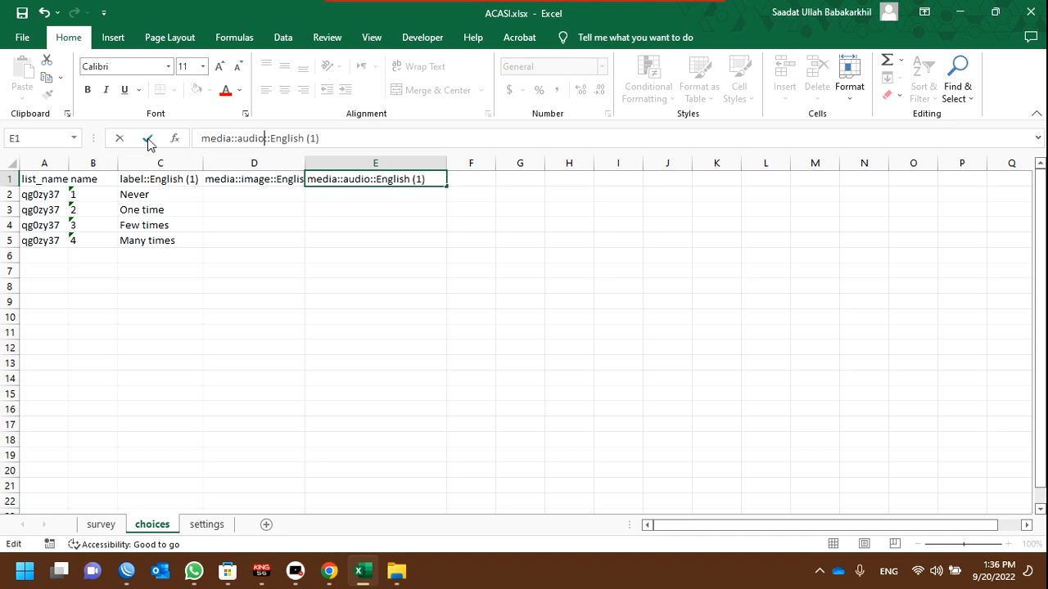
Step: Widen column D of the choices sheet so that its full image header fits
{"action": "left_click", "coordinate": [254, 179]}
{"action": "left_click_drag", "start_coordinate": [305, 164], "coordinate": [334, 164]}
{"action": "left_click", "coordinate": [297, 194]}
{"action": "left_click", "coordinate": [265, 209]}
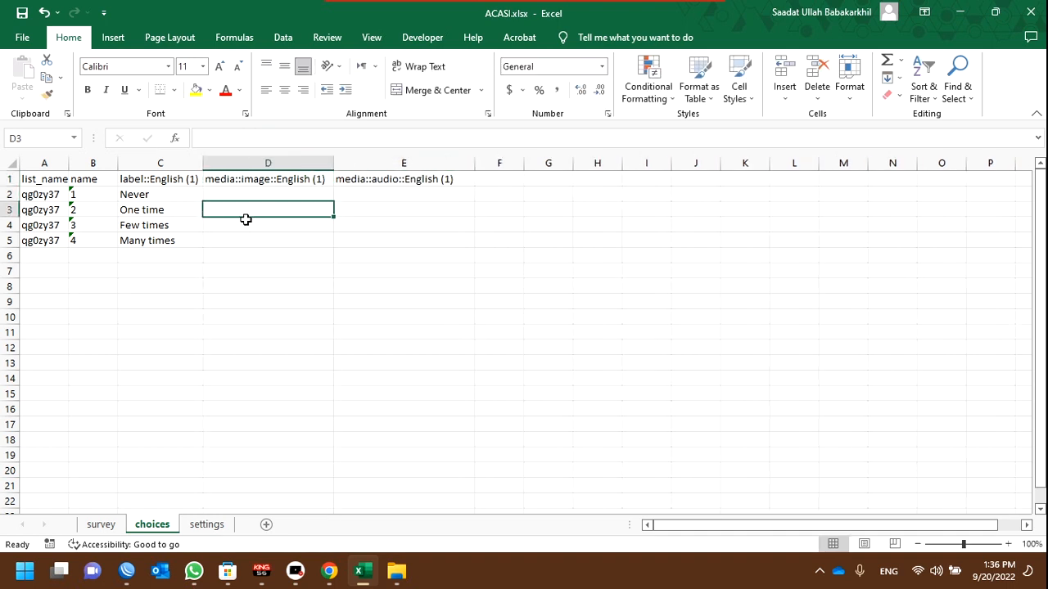
Step: Examine the image and audio files in the ACASI Media folder that belong to the answer choices
{"action": "left_click", "coordinate": [246, 221]}
{"action": "left_click", "coordinate": [401, 580]}
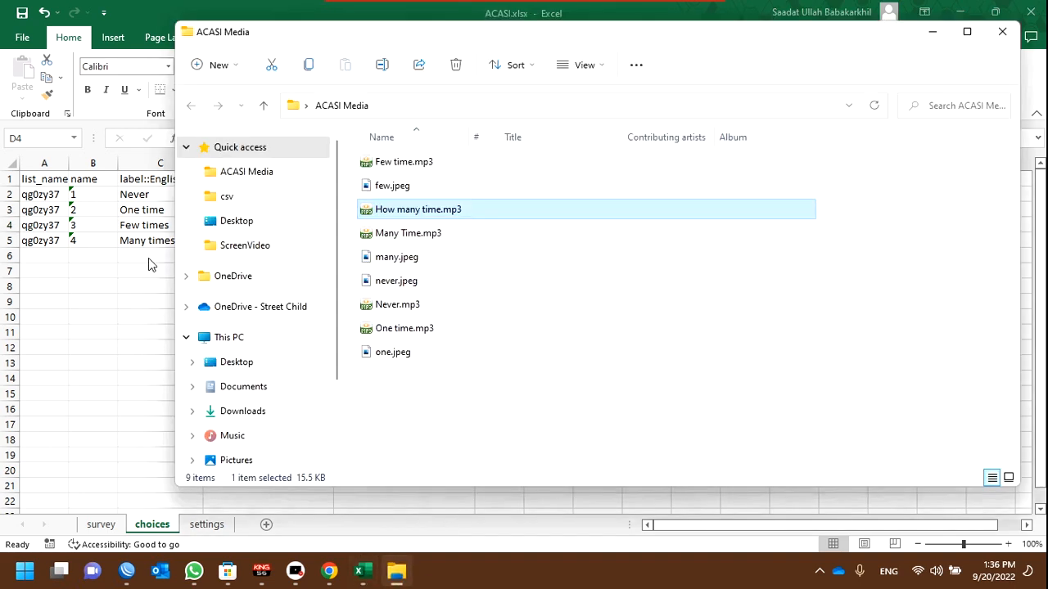
{"action": "key", "text": "alt+Tab"}
{"action": "key", "text": "alt+Tab"}
{"action": "left_click_drag", "start_coordinate": [509, 438], "coordinate": [406, 149]}
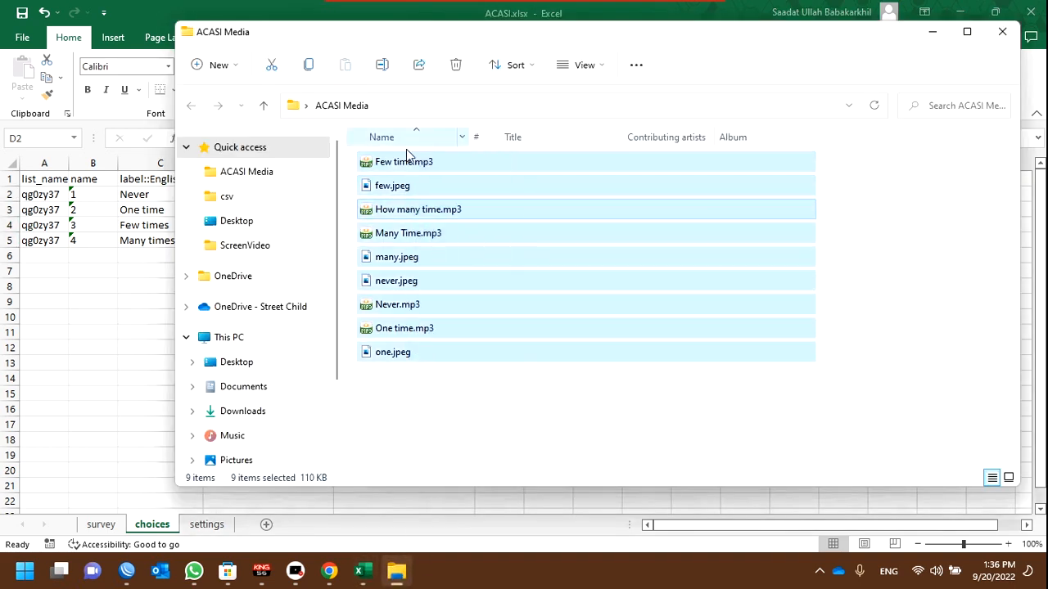
{"action": "key", "text": "alt+Tab"}
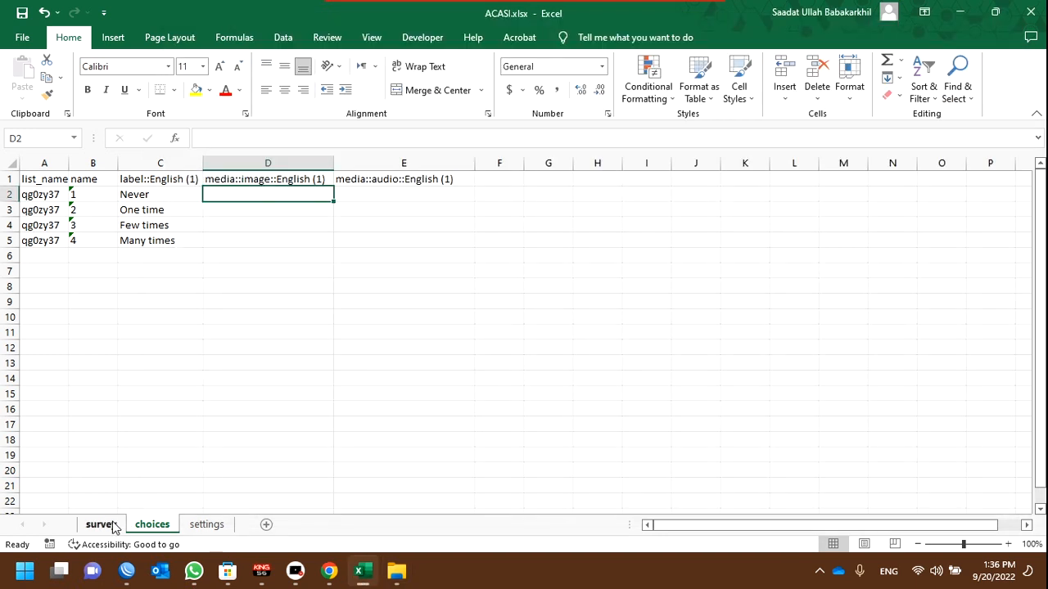
Step: Insert a blank column before the audio column in the survey sheet and head it "autoplay" in E1
{"action": "left_click", "coordinate": [103, 524]}
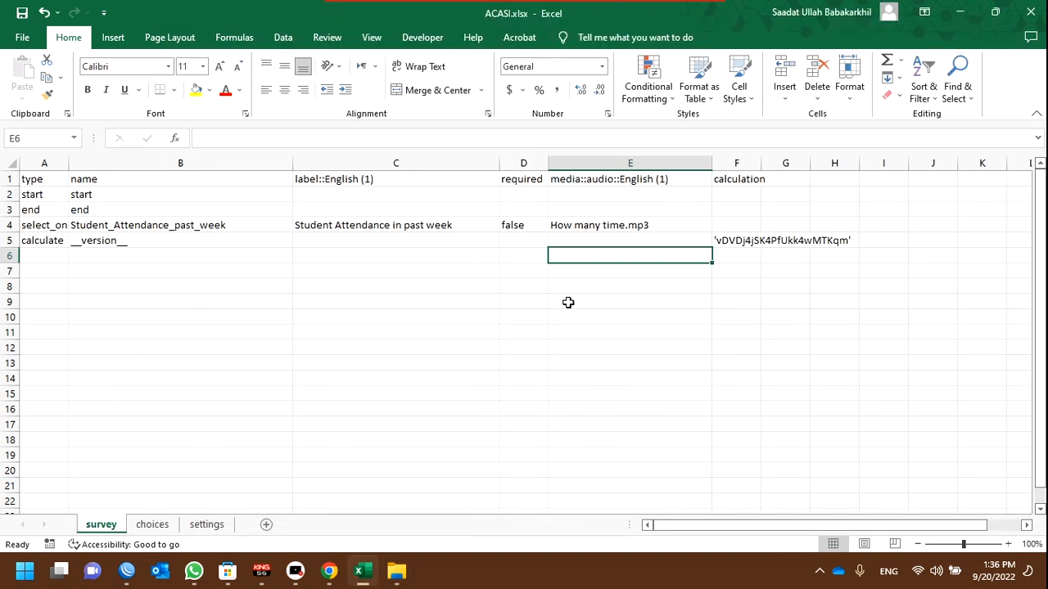
{"action": "left_click", "coordinate": [577, 168]}
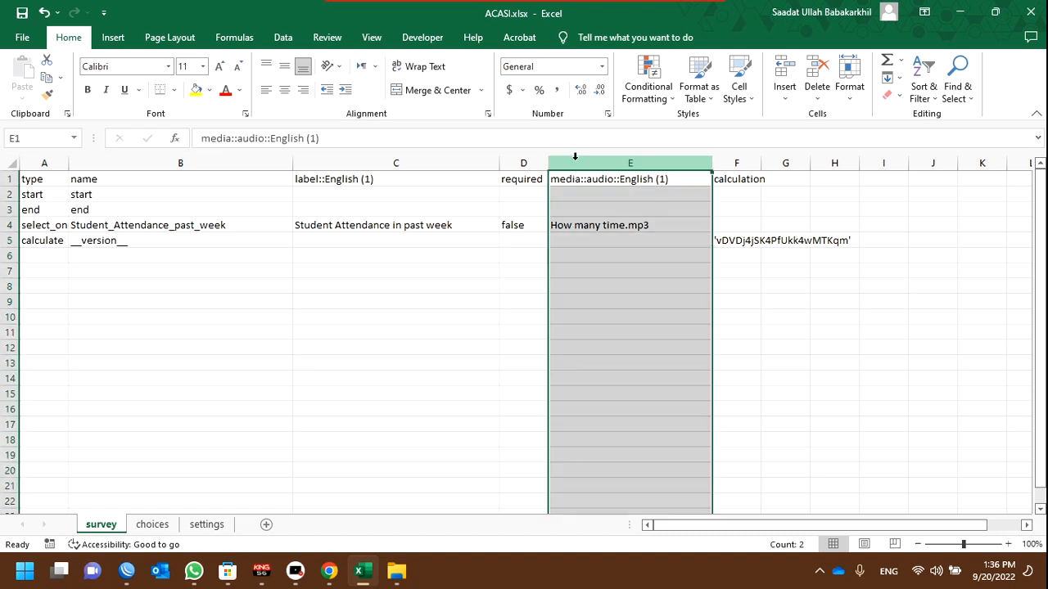
{"action": "right_click", "coordinate": [577, 168]}
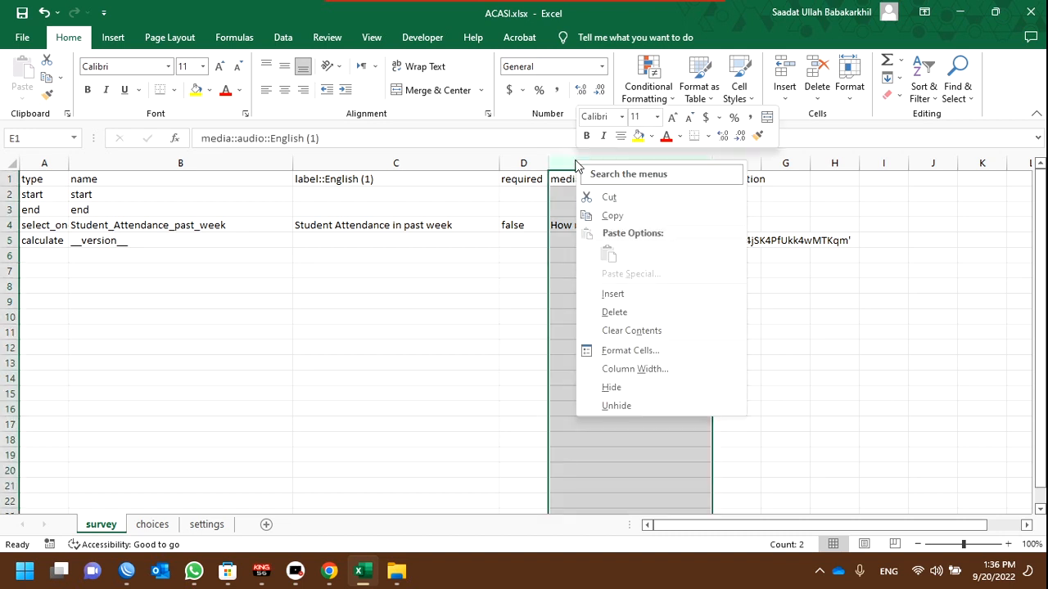
{"action": "left_click", "coordinate": [613, 294]}
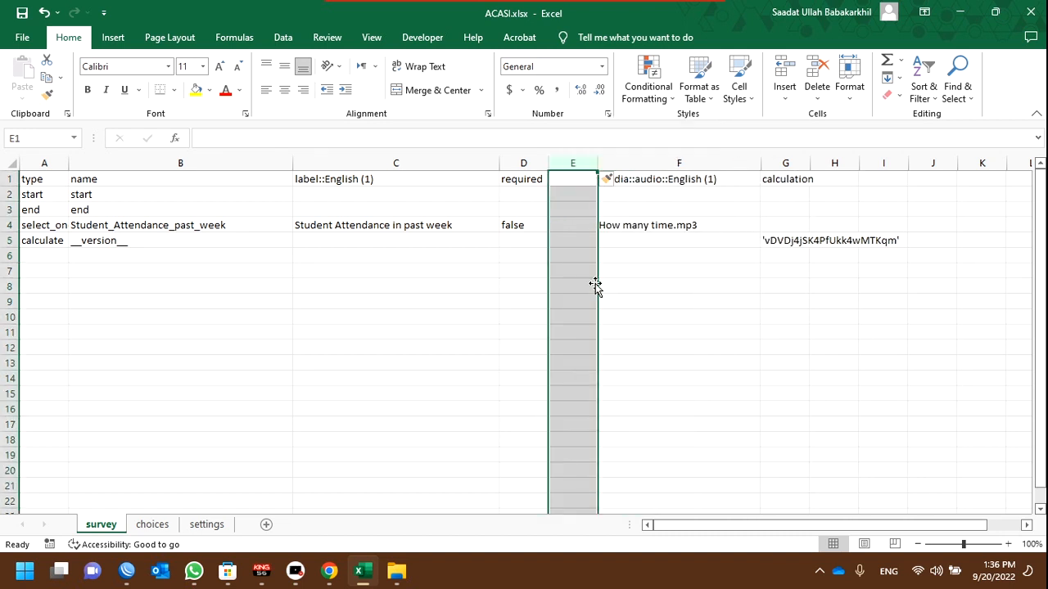
{"action": "left_click", "coordinate": [565, 179]}
{"action": "double_click", "coordinate": [565, 178]}
{"action": "type", "text": "autoplay"}
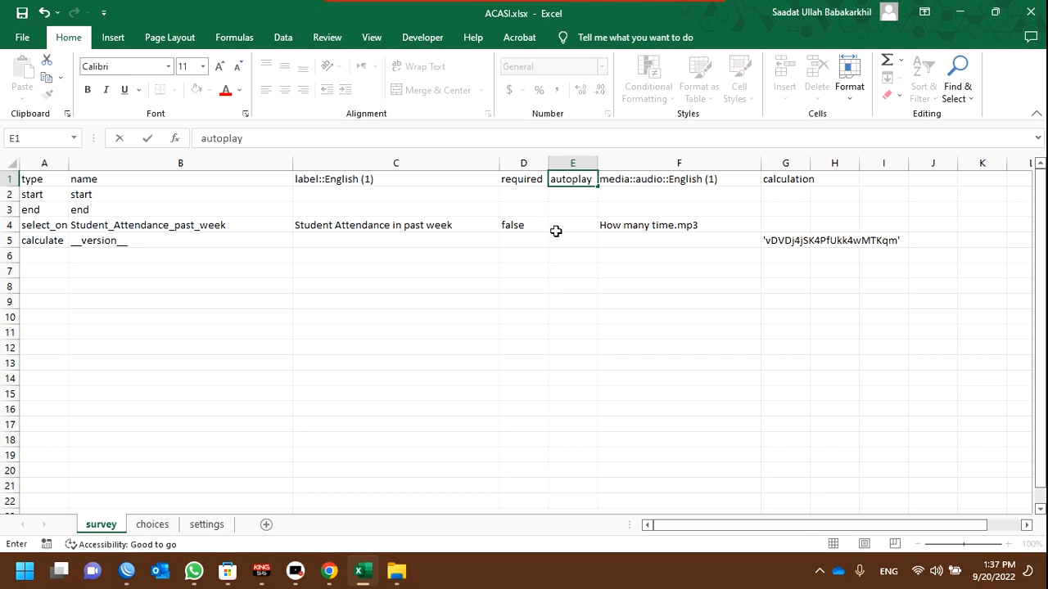
Step: Set the attendance question's autoplay value in E4 to "audio"
{"action": "left_click", "coordinate": [556, 229]}
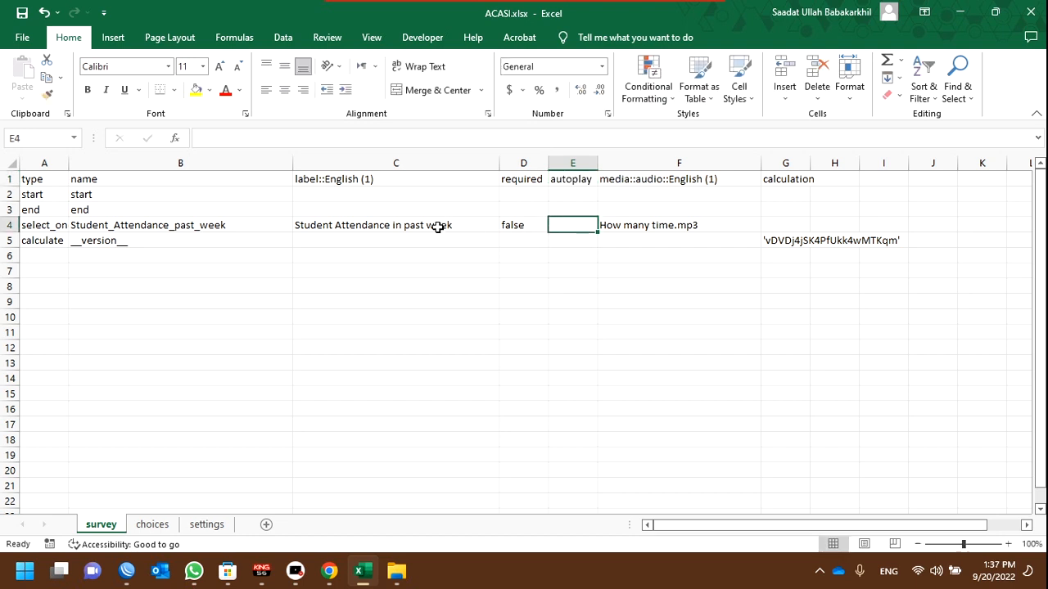
{"action": "left_click", "coordinate": [8, 225]}
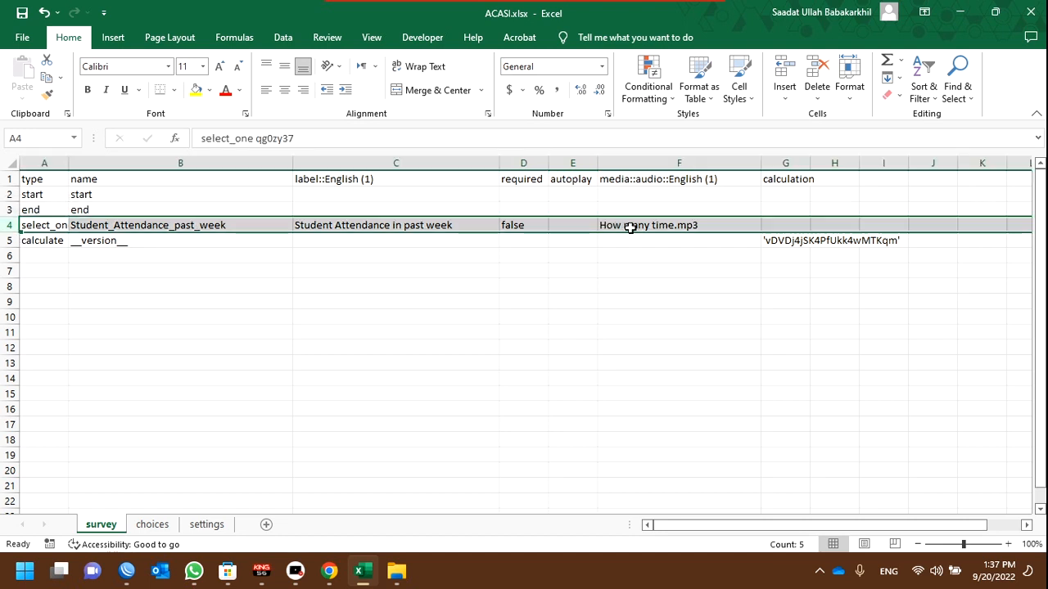
{"action": "left_click", "coordinate": [578, 226]}
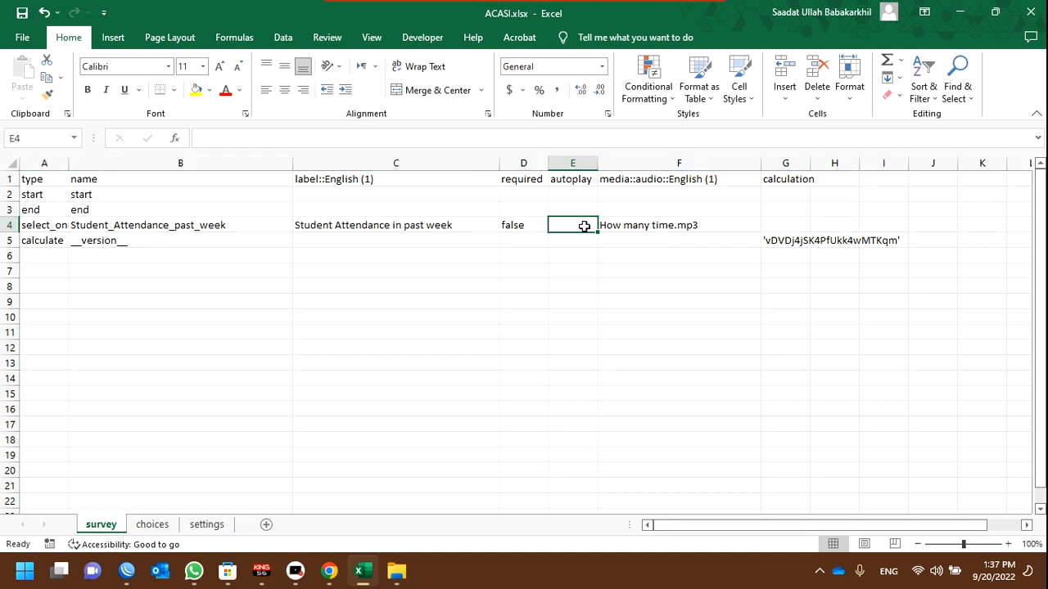
{"action": "type", "text": "audio"}
{"action": "left_click", "coordinate": [582, 270]}
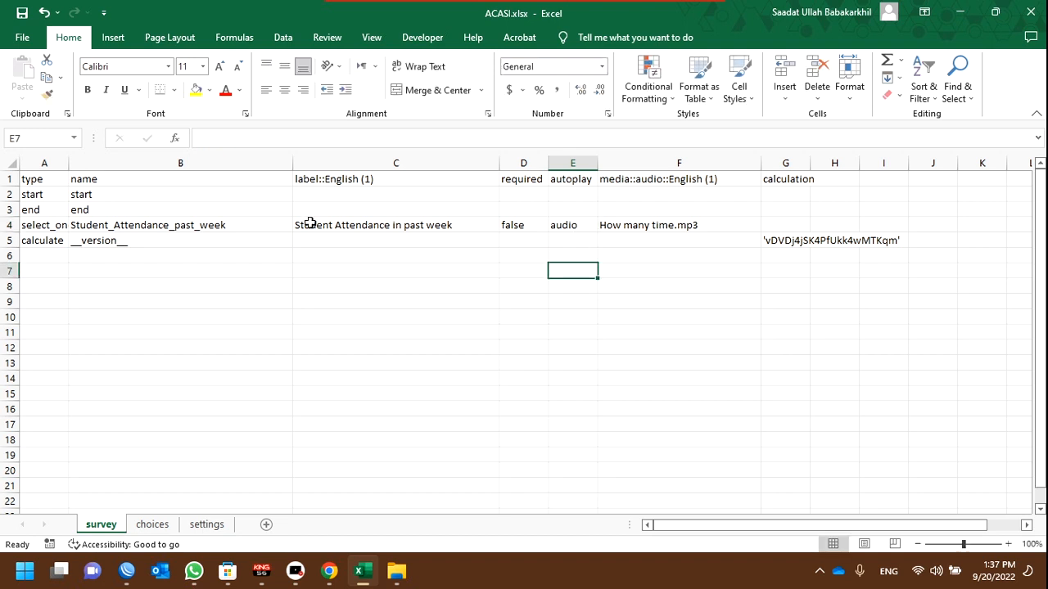
Step: With the choices sheet and ACASI Media folder side by side, copy the file name one.jpeg into the One time choice's image cell D3
{"action": "left_click", "coordinate": [152, 525]}
{"action": "left_click_drag", "start_coordinate": [404, 194], "coordinate": [277, 241]}
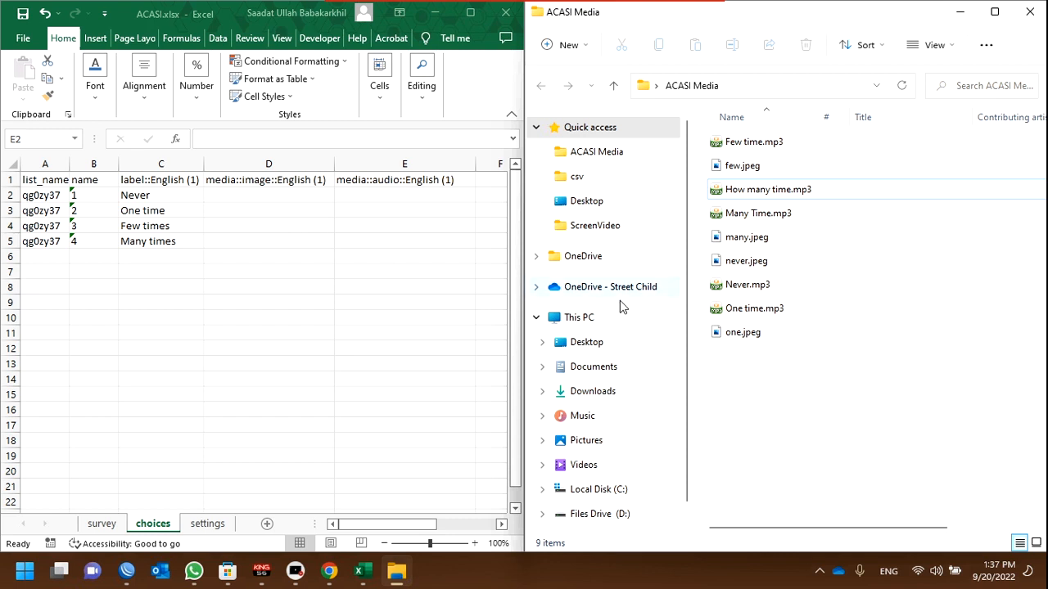
{"action": "left_click", "coordinate": [744, 332]}
{"action": "key", "text": "F2"}
{"action": "key", "text": "ctrl+c"}
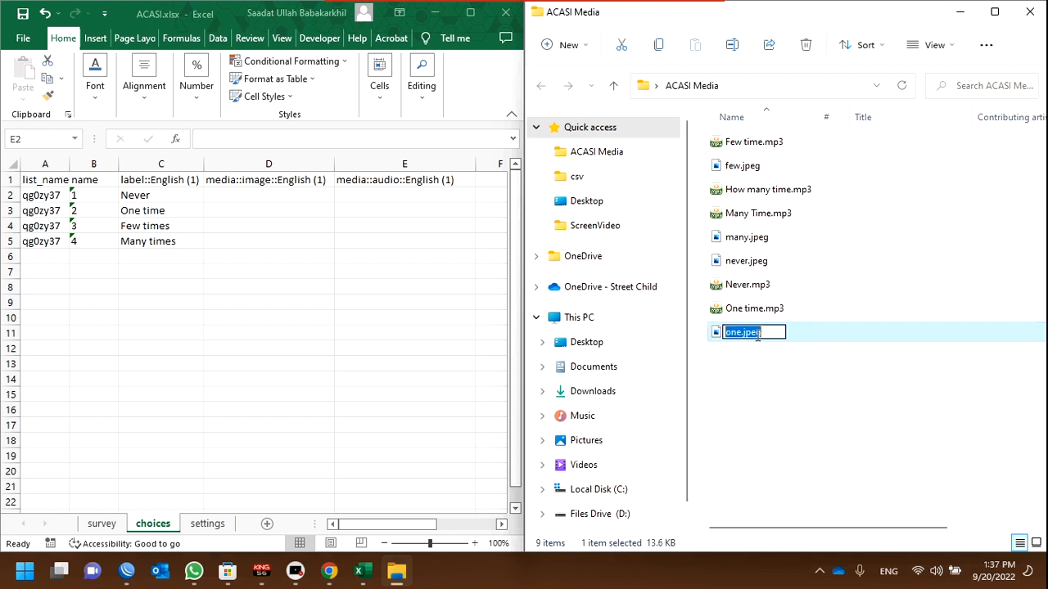
{"action": "left_click", "coordinate": [252, 211]}
{"action": "key", "text": "ctrl+v"}
Step: Copy the file name One time.mp3 from the ACASI Media folder into the One time choice's audio cell E3
{"action": "double_click", "coordinate": [753, 308]}
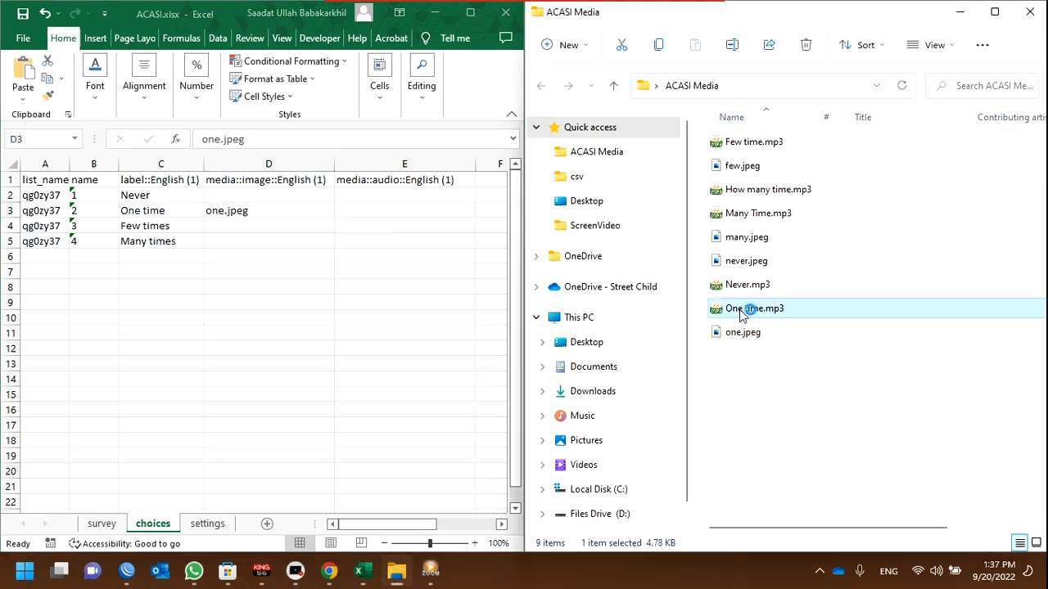
{"action": "key", "text": "F2"}
{"action": "key", "text": "ctrl+c"}
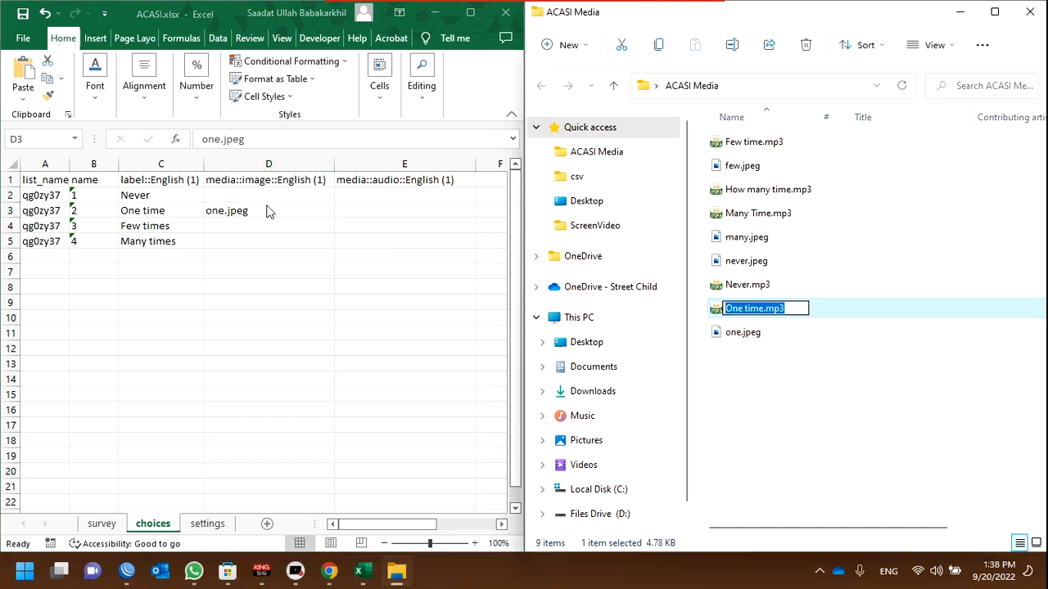
{"action": "left_click", "coordinate": [385, 211]}
{"action": "key", "text": "ctrl+v"}
Step: Fill the Never choice's media cells with the copied file names Never.mp3 in E2 and never.jpeg in D2
{"action": "left_click", "coordinate": [763, 288]}
{"action": "key", "text": "F2"}
{"action": "key", "text": "ctrl+c"}
{"action": "left_click", "coordinate": [393, 197]}
{"action": "key", "text": "ctrl+v"}
{"action": "left_click", "coordinate": [746, 261]}
{"action": "key", "text": "F2"}
{"action": "key", "text": "ctrl+c"}
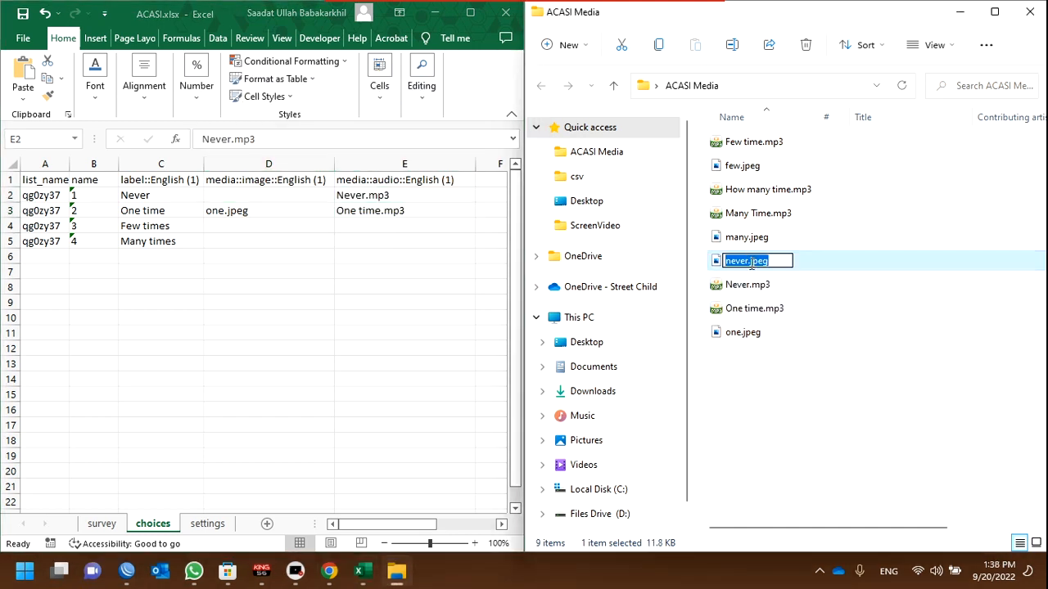
{"action": "left_click", "coordinate": [269, 195]}
{"action": "key", "text": "ctrl+v"}
Step: Fill the Many times choice's media cells with the copied file names many.jpeg in D5 and Many Time.mp3 in E5
{"action": "left_click", "coordinate": [745, 236]}
{"action": "key", "text": "F2"}
{"action": "key", "text": "ctrl+a"}
{"action": "key", "text": "ctrl+c"}
{"action": "left_click", "coordinate": [268, 241]}
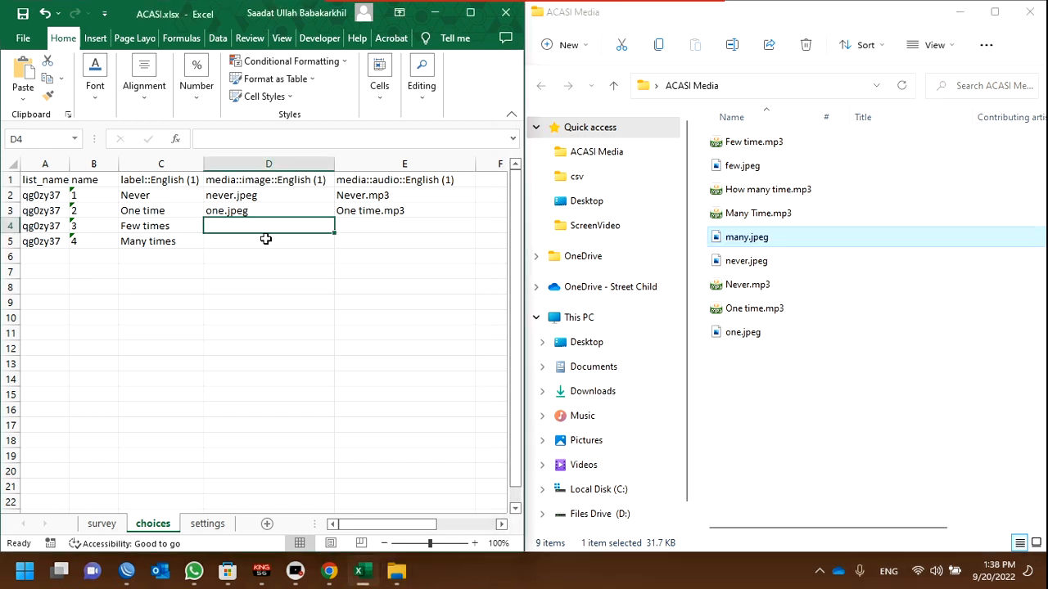
{"action": "key", "text": "ctrl+v"}
{"action": "left_click", "coordinate": [758, 213]}
{"action": "key", "text": "F2"}
{"action": "key", "text": "ctrl+c"}
{"action": "left_click", "coordinate": [385, 241]}
{"action": "key", "text": "ctrl+v"}
Step: Fill the Few times choice's media cells with the copied file names few.jpeg in D4 and Few time.mp3 in E4
{"action": "left_click", "coordinate": [742, 166]}
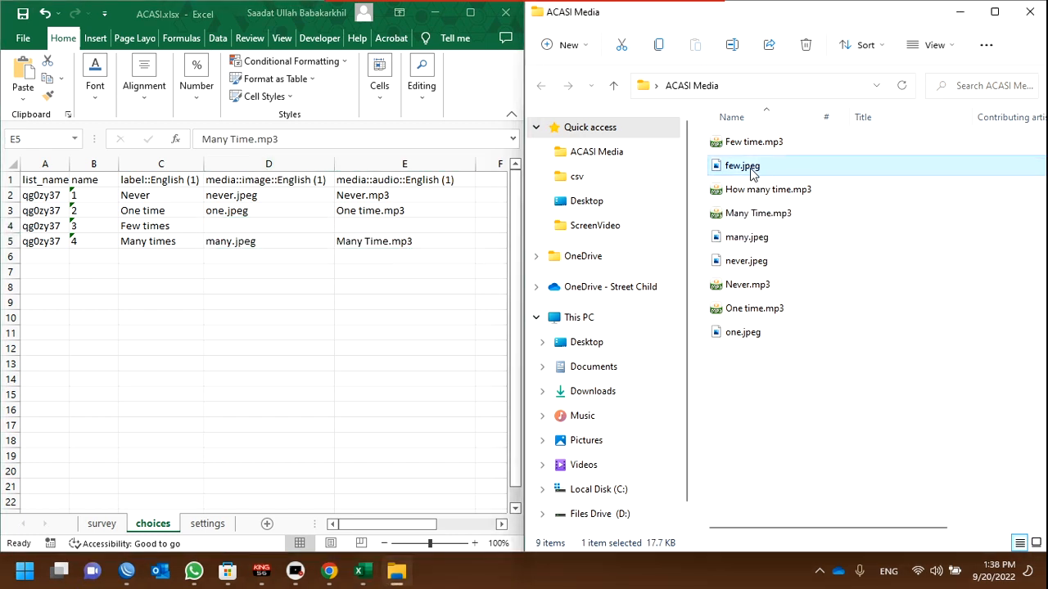
{"action": "key", "text": "F2"}
{"action": "key", "text": "ctrl+a"}
{"action": "key", "text": "ctrl+c"}
{"action": "left_click", "coordinate": [268, 226]}
{"action": "key", "text": "ctrl+v"}
{"action": "left_click", "coordinate": [754, 141]}
{"action": "key", "text": "F2"}
{"action": "key", "text": "ctrl+a"}
{"action": "key", "text": "ctrl+c"}
{"action": "left_click", "coordinate": [393, 226]}
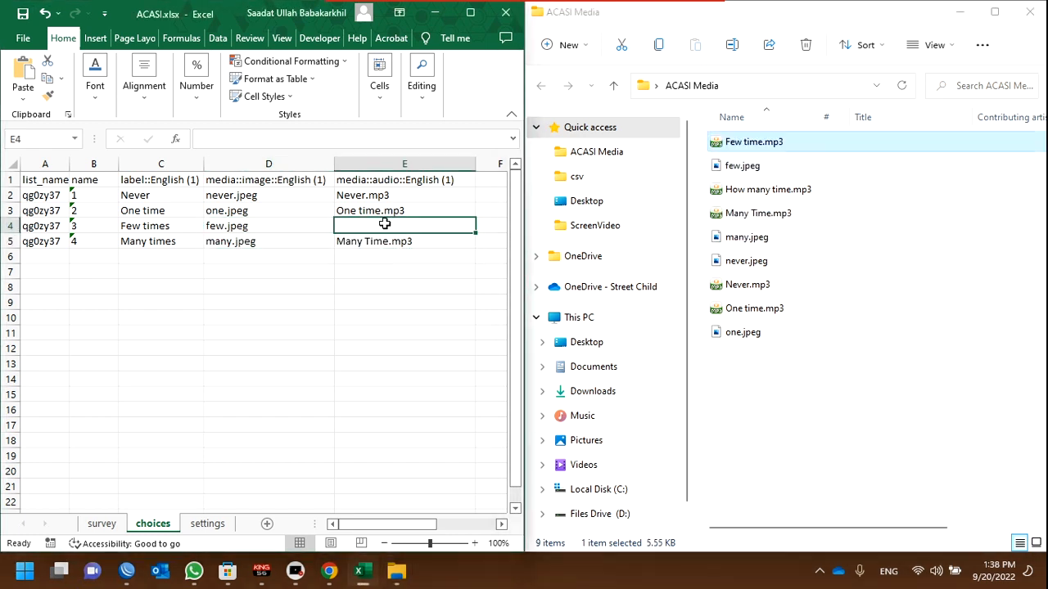
{"action": "key", "text": "ctrl+v"}
Step: Review the image and audio file names entered for the four choices against the files in the ACASI Media folder
{"action": "left_click", "coordinate": [384, 256]}
{"action": "left_click", "coordinate": [385, 287]}
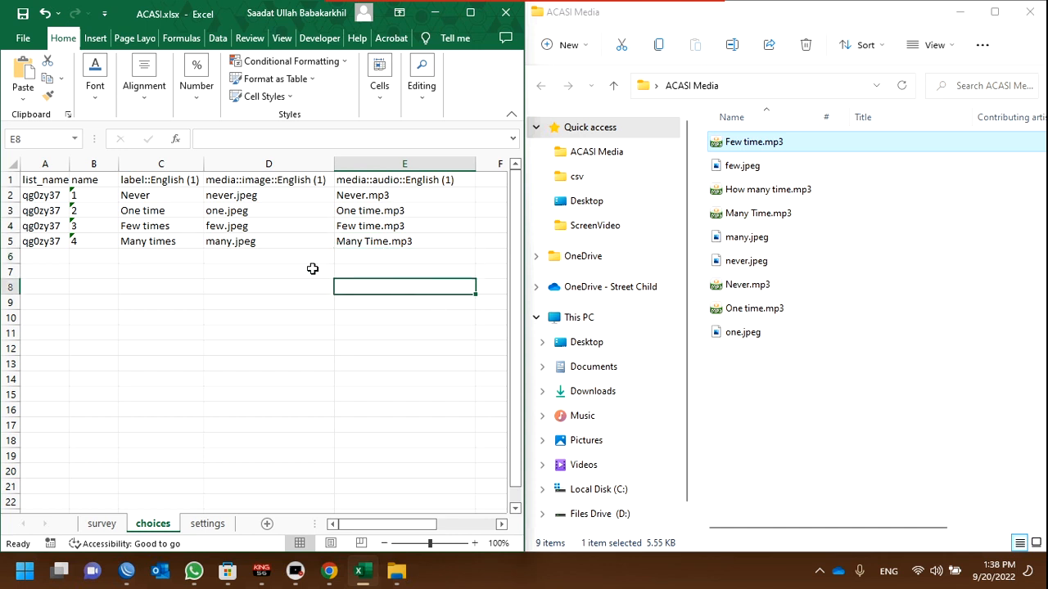
{"action": "left_click_drag", "start_coordinate": [403, 264], "coordinate": [265, 202]}
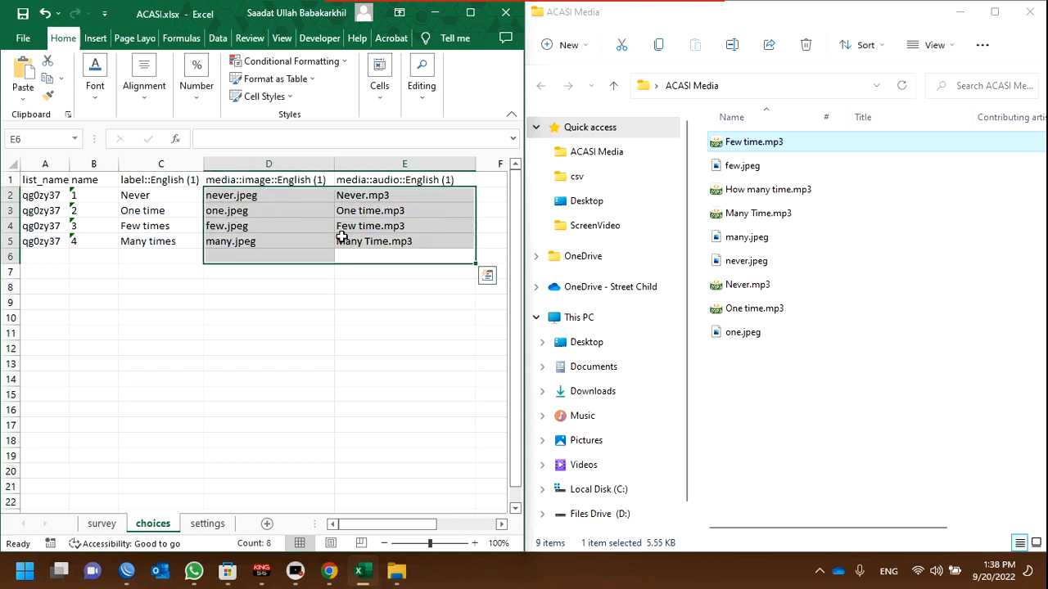
{"action": "left_click", "coordinate": [413, 244]}
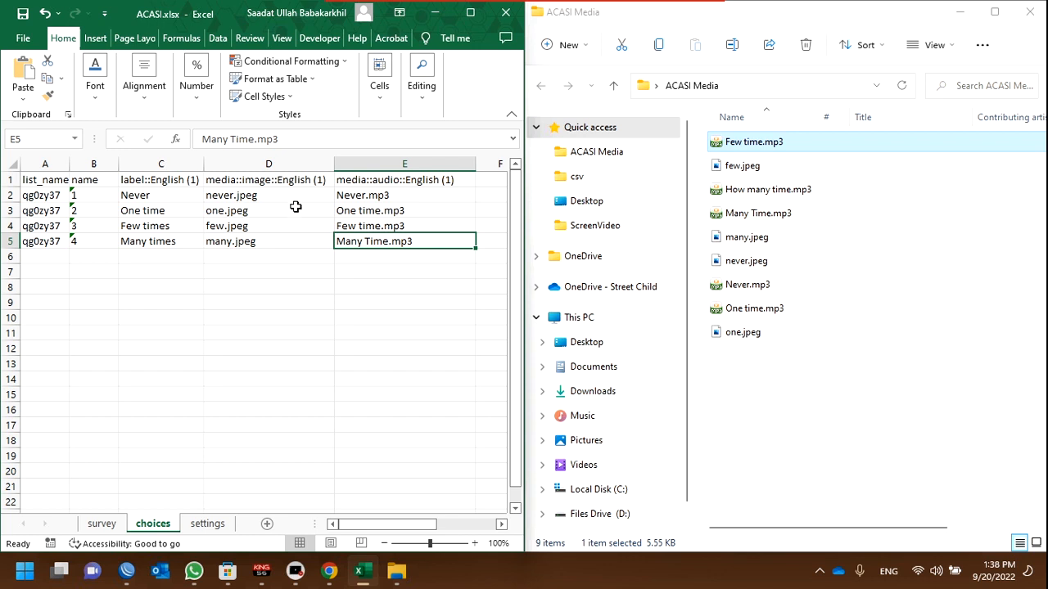
{"action": "left_click", "coordinate": [283, 165]}
{"action": "left_click", "coordinate": [268, 240]}
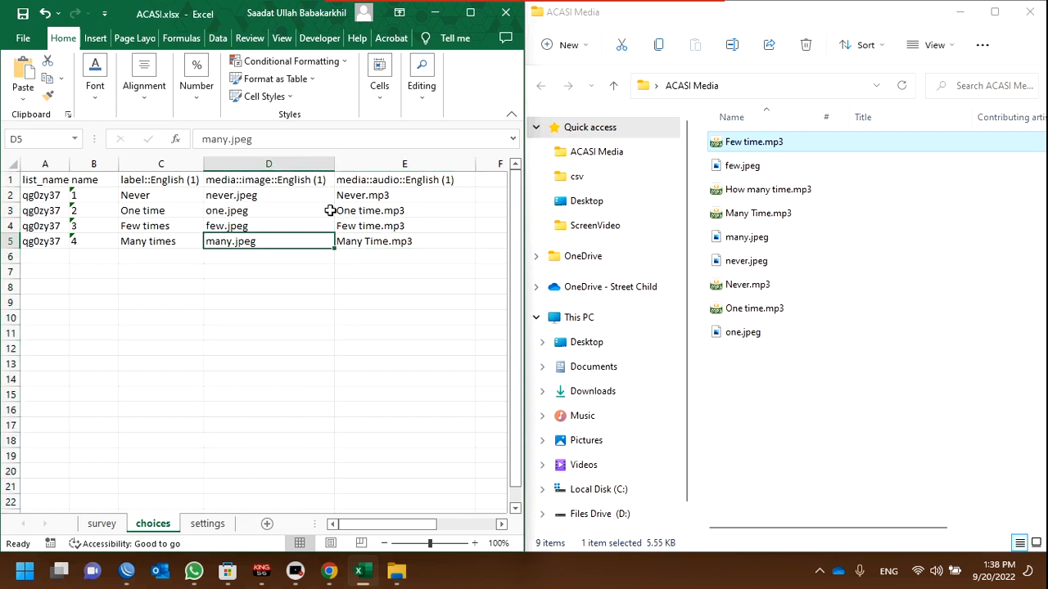
{"action": "left_click", "coordinate": [399, 181]}
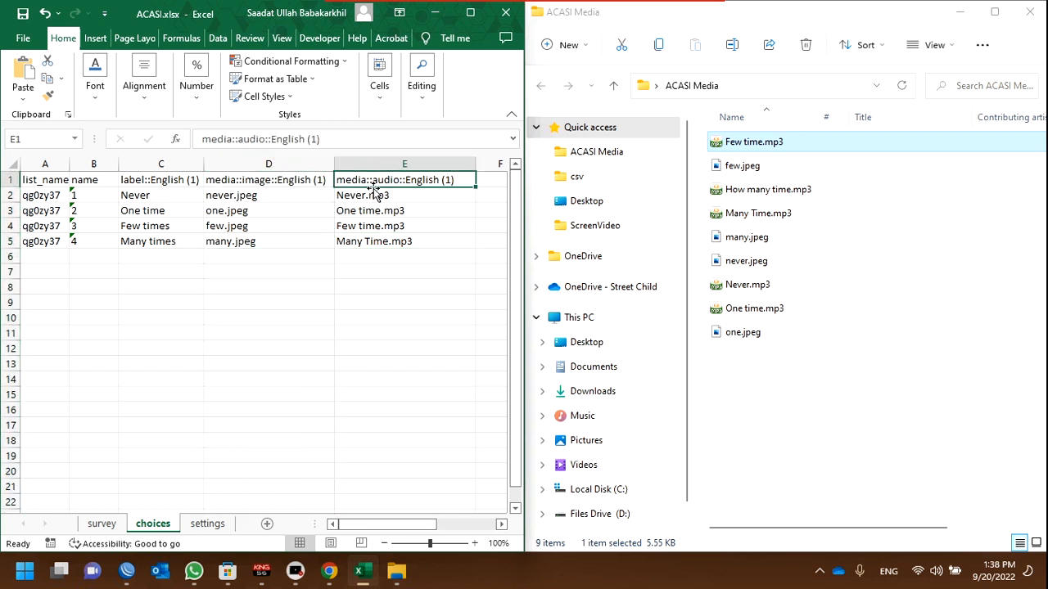
{"action": "key", "text": "Down"}
{"action": "key", "text": "Down"}
{"action": "left_click_drag", "start_coordinate": [390, 193], "coordinate": [402, 240]}
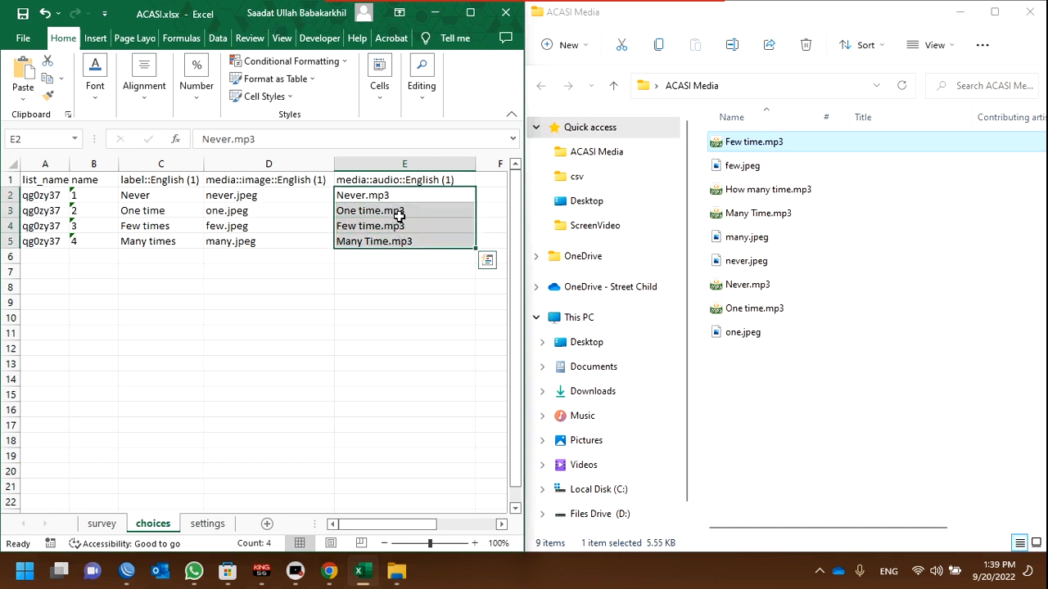
{"action": "left_click", "coordinate": [272, 164]}
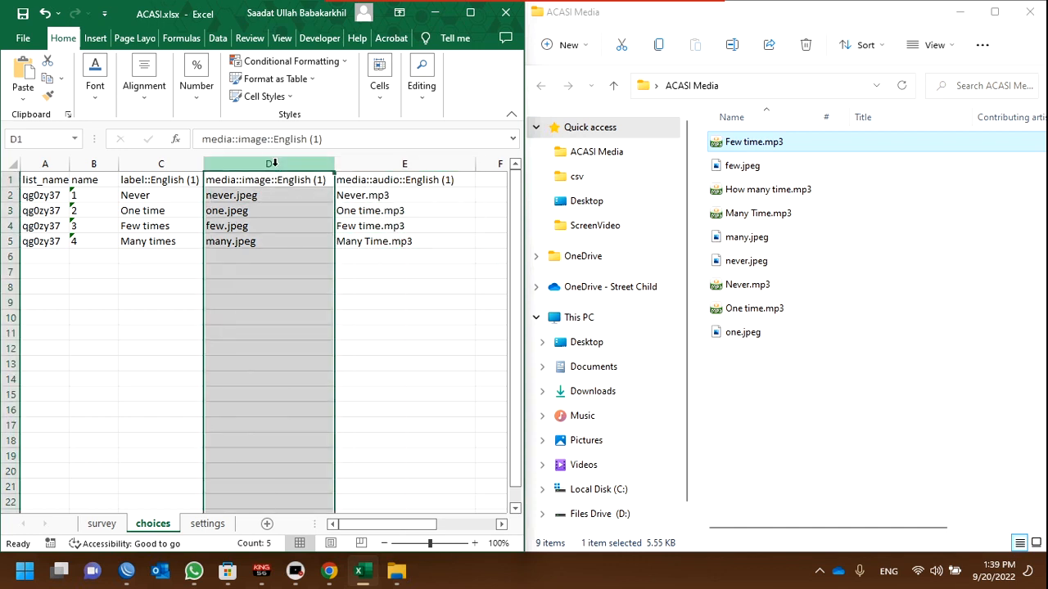
{"action": "left_click", "coordinate": [270, 209]}
{"action": "left_click", "coordinate": [273, 196]}
{"action": "left_click_drag", "start_coordinate": [272, 196], "coordinate": [265, 242]}
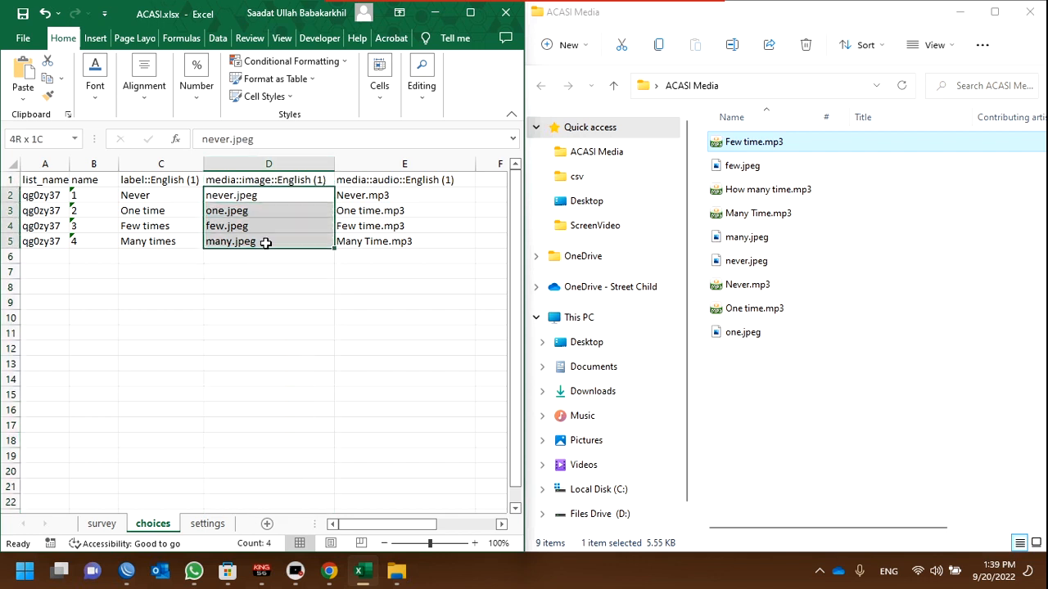
{"action": "left_click", "coordinate": [268, 287]}
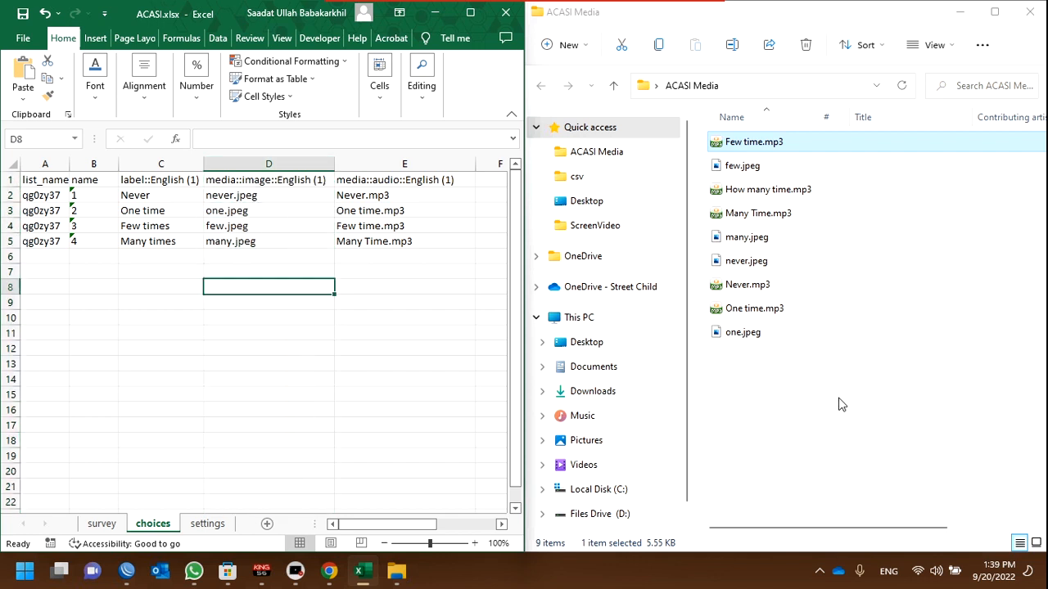
{"action": "left_click_drag", "start_coordinate": [839, 399], "coordinate": [743, 118]}
{"action": "left_click_drag", "start_coordinate": [704, 111], "coordinate": [705, 112]}
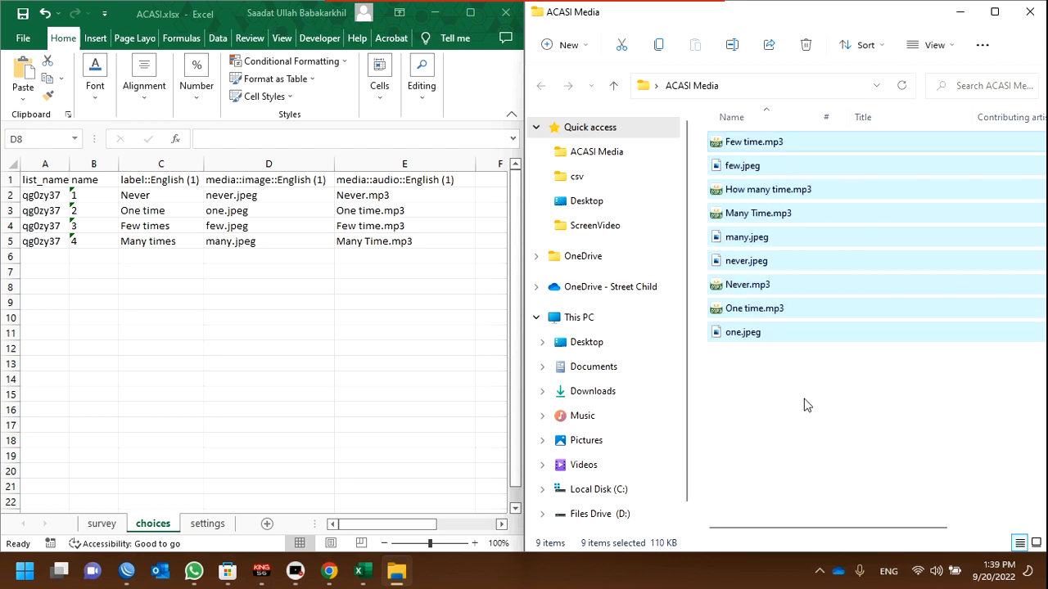
{"action": "left_click", "coordinate": [332, 286]}
{"action": "left_click", "coordinate": [351, 298]}
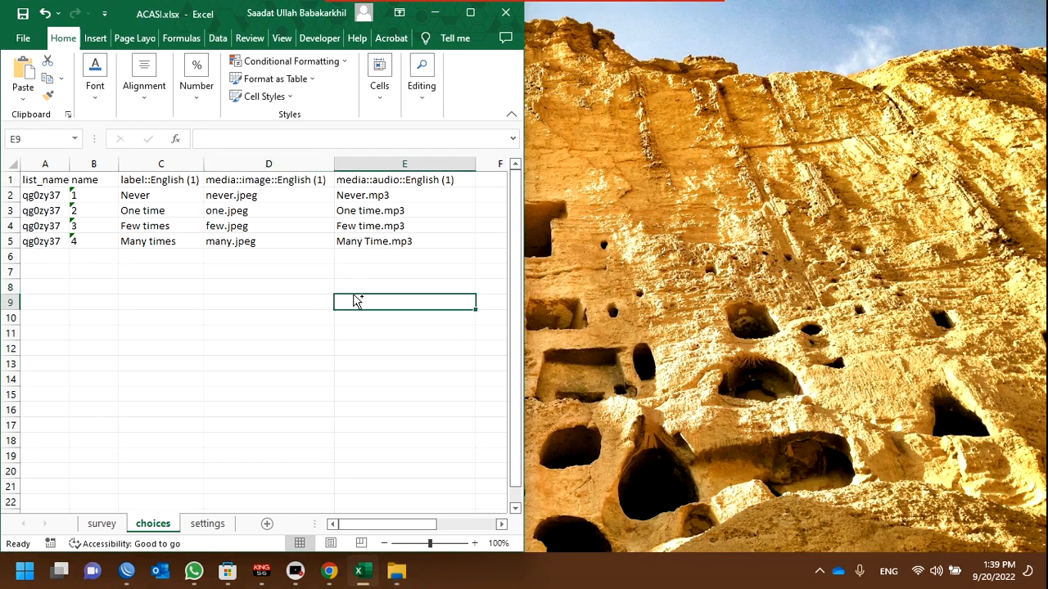
Step: Close the ACASI workbook and switch to the KoboToolbox form page in Chrome
{"action": "left_click_drag", "start_coordinate": [229, 19], "coordinate": [516, 87]}
{"action": "left_click", "coordinate": [938, 81]}
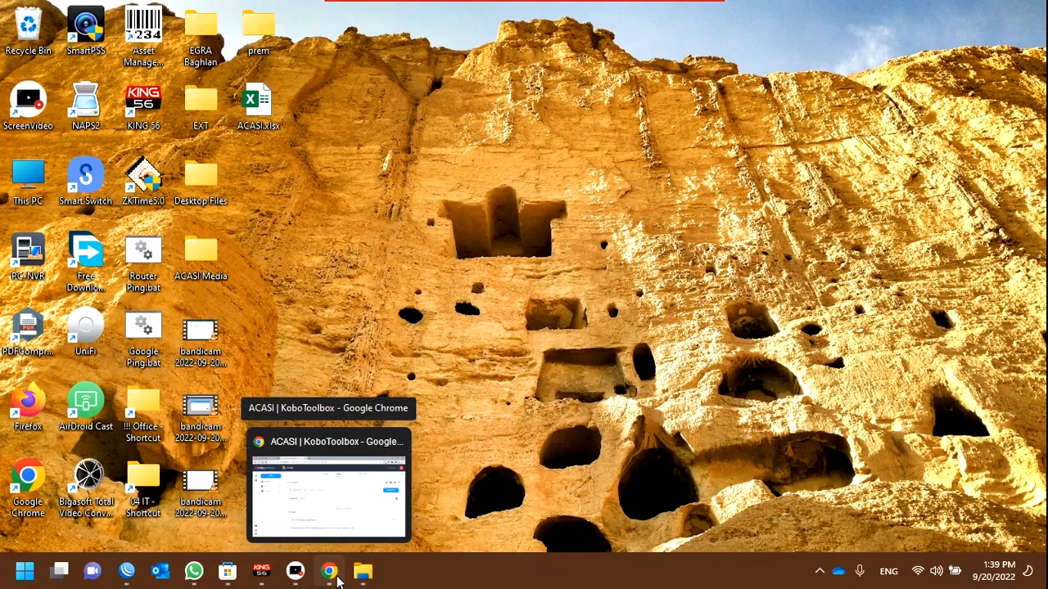
{"action": "left_click", "coordinate": [335, 576]}
{"action": "left_click", "coordinate": [332, 575]}
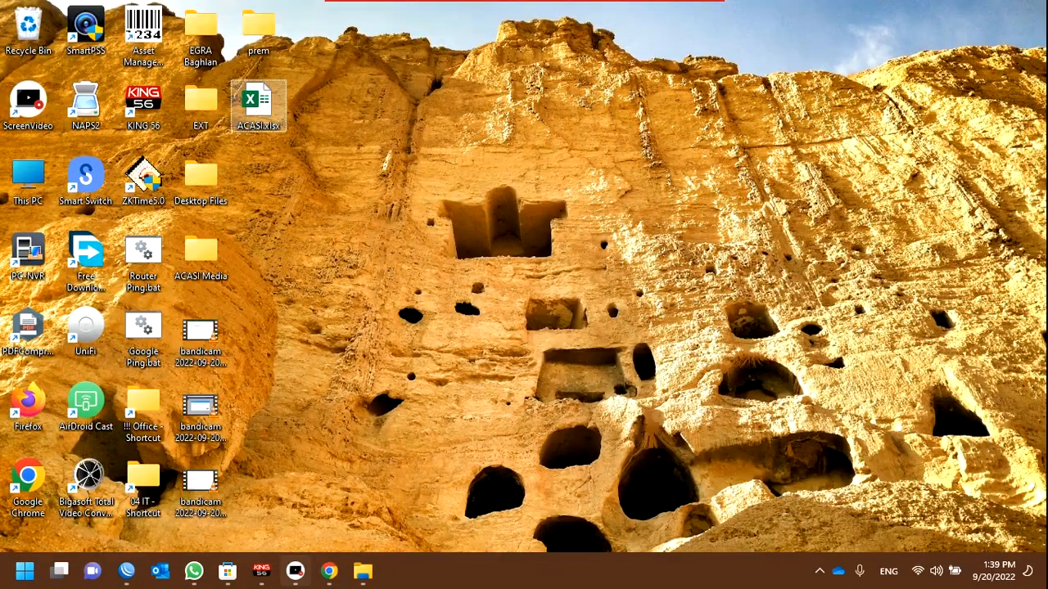
{"action": "left_click", "coordinate": [328, 576]}
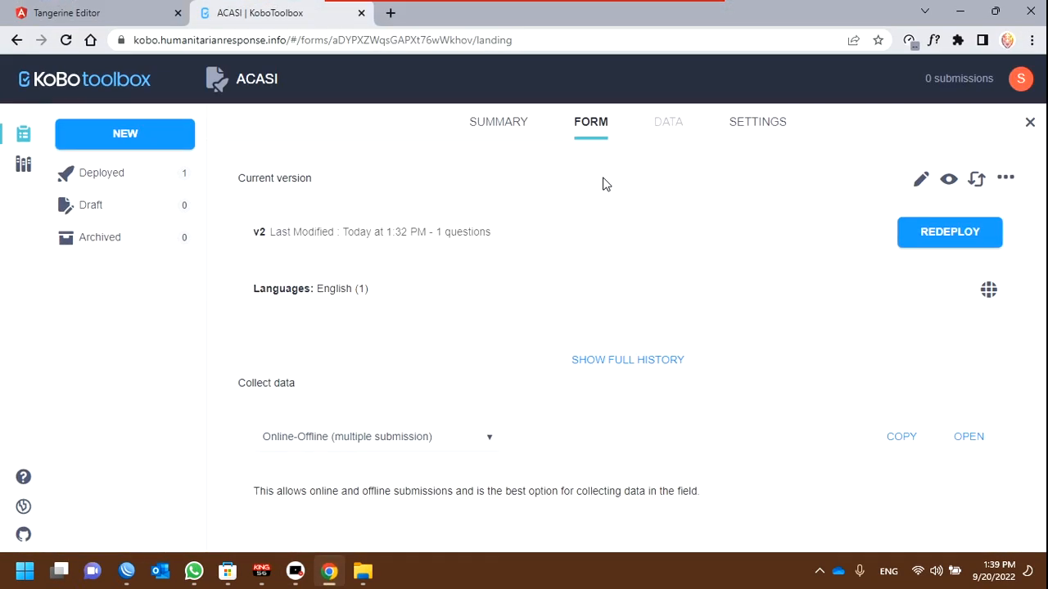
Step: Replace the ACASI project's form with the ACASI.xlsx XLSForm from the desktop and redeploy it, overwriting the existing deployment
{"action": "left_click", "coordinate": [979, 184]}
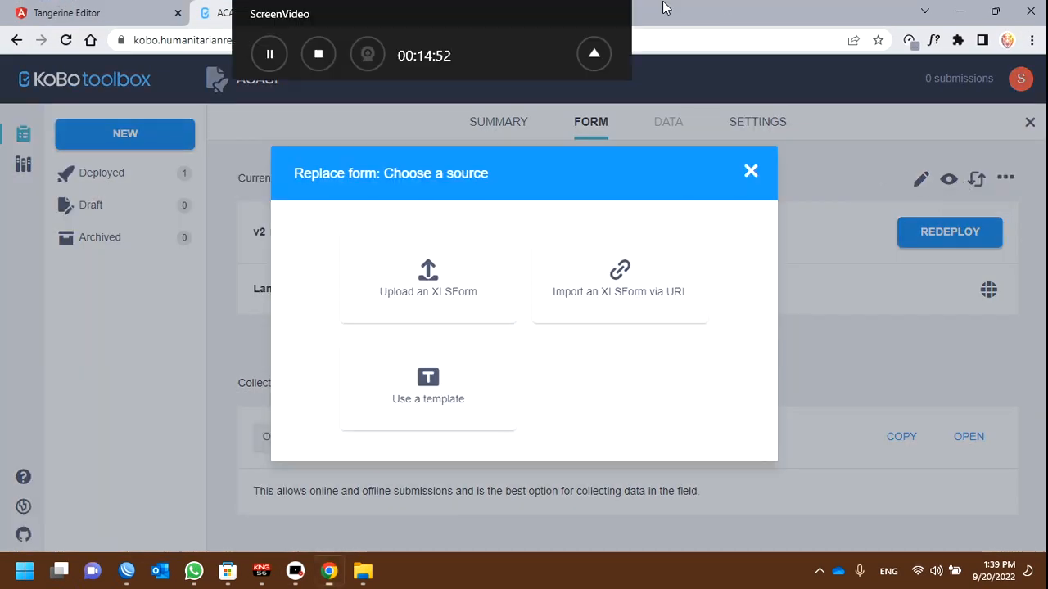
{"action": "left_click_drag", "start_coordinate": [664, 8], "coordinate": [837, 29]}
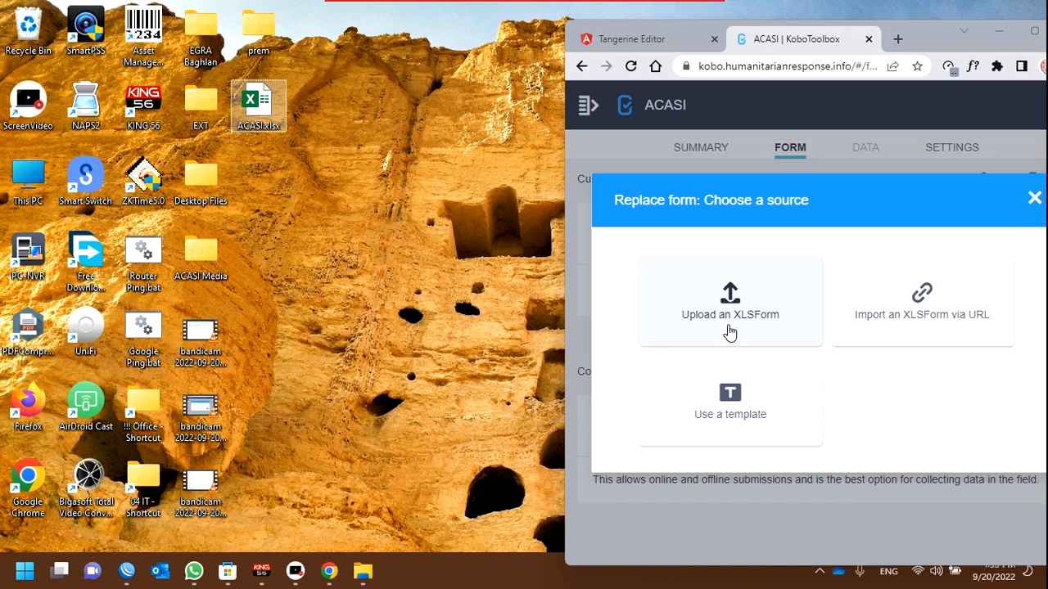
{"action": "left_click", "coordinate": [729, 326]}
{"action": "left_click_drag", "start_coordinate": [259, 102], "coordinate": [856, 352]}
{"action": "left_click_drag", "start_coordinate": [921, 39], "coordinate": [630, 2]}
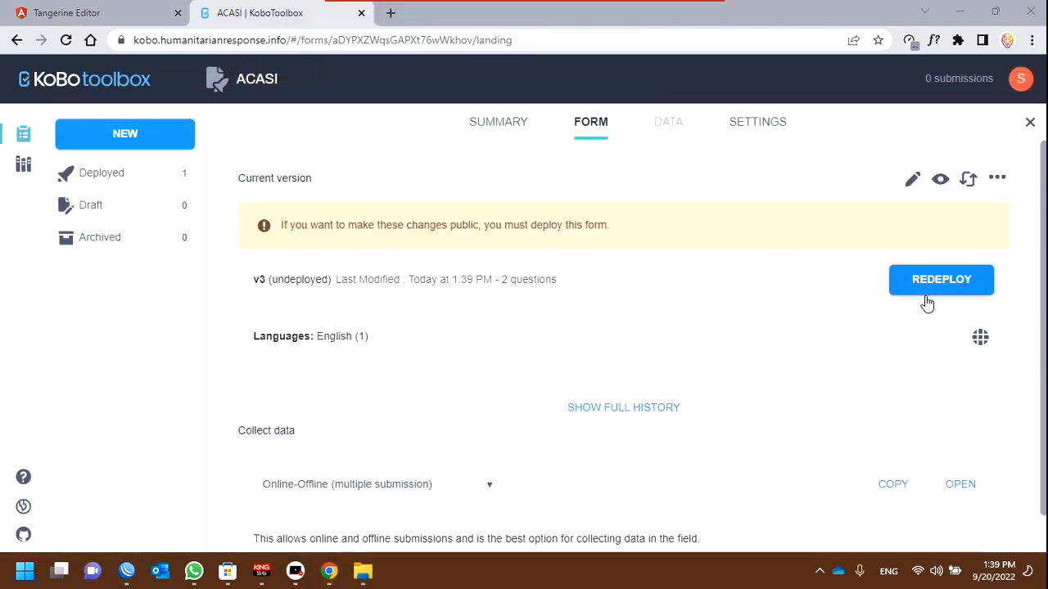
{"action": "left_click", "coordinate": [920, 293]}
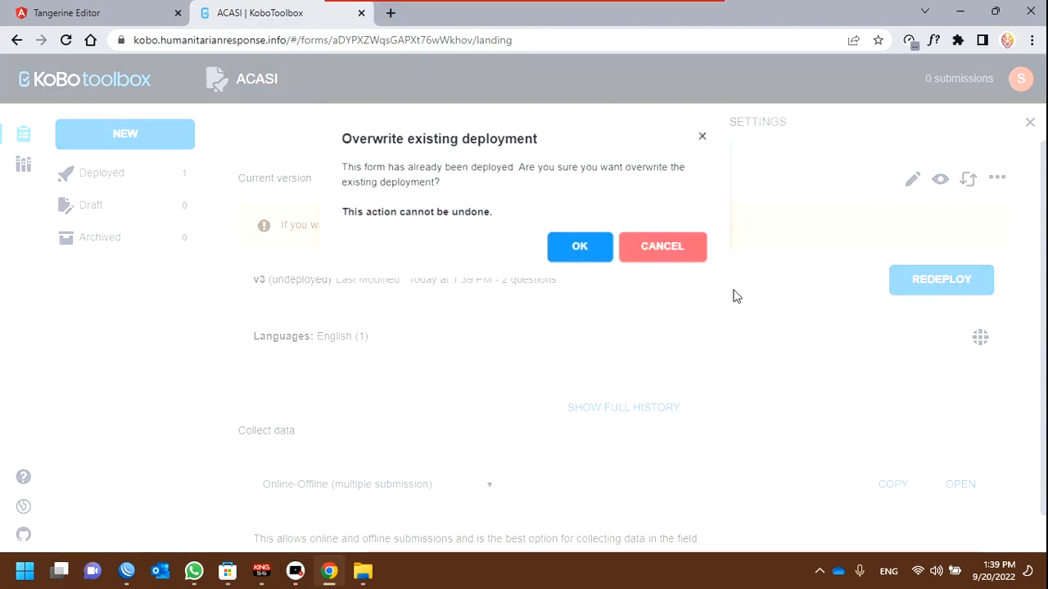
{"action": "left_click", "coordinate": [579, 257]}
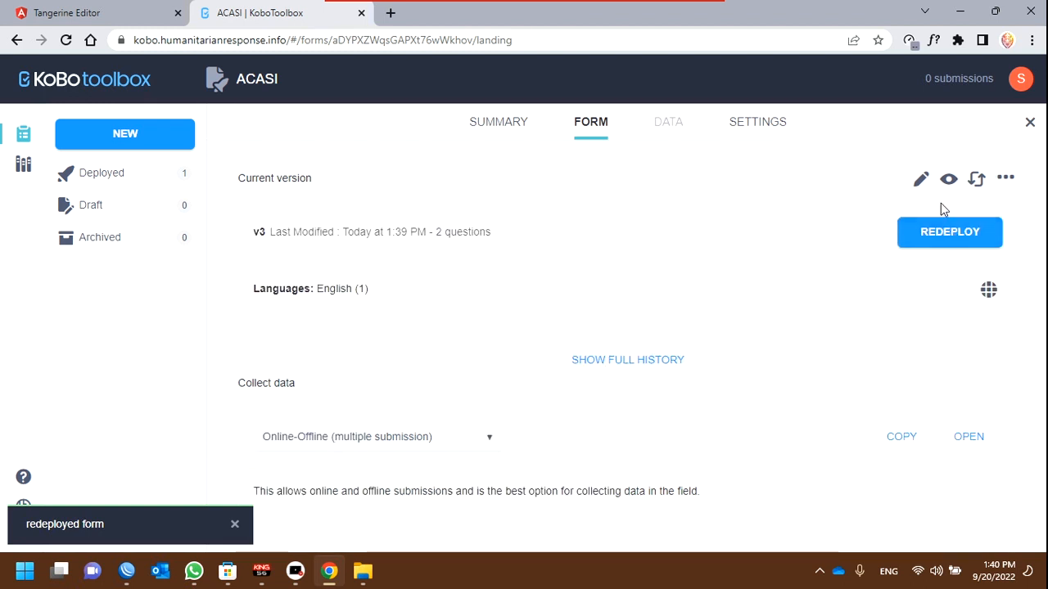
Step: Check the attendance question's Autoplay and Media::Audio settings in the form editor, then save the form and leave the editor
{"action": "left_click", "coordinate": [921, 178]}
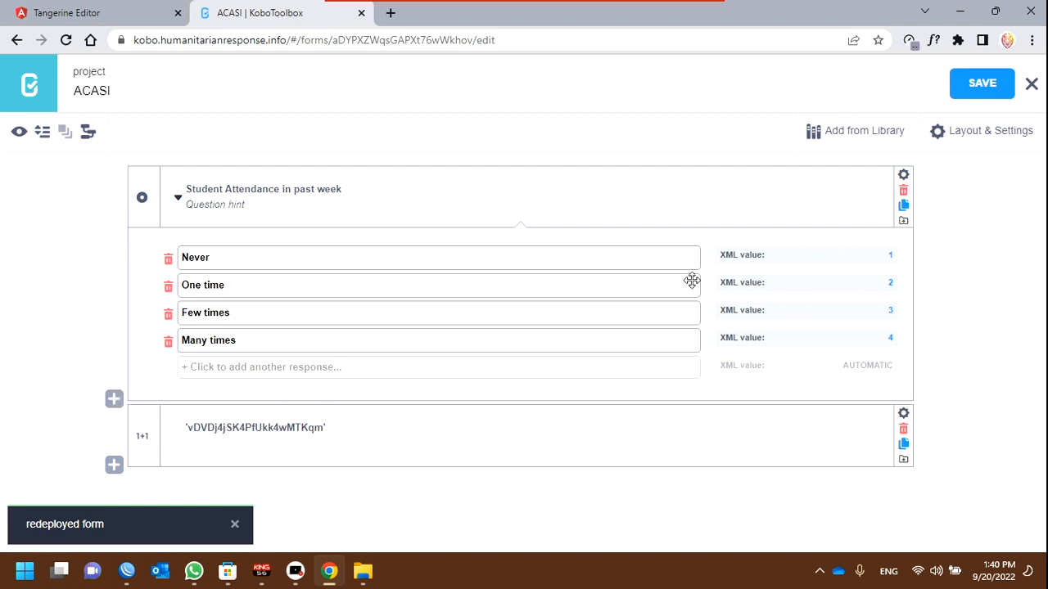
{"action": "left_click", "coordinate": [900, 178]}
{"action": "scroll", "coordinate": [813, 368], "scroll_direction": "down", "scroll_amount": 3}
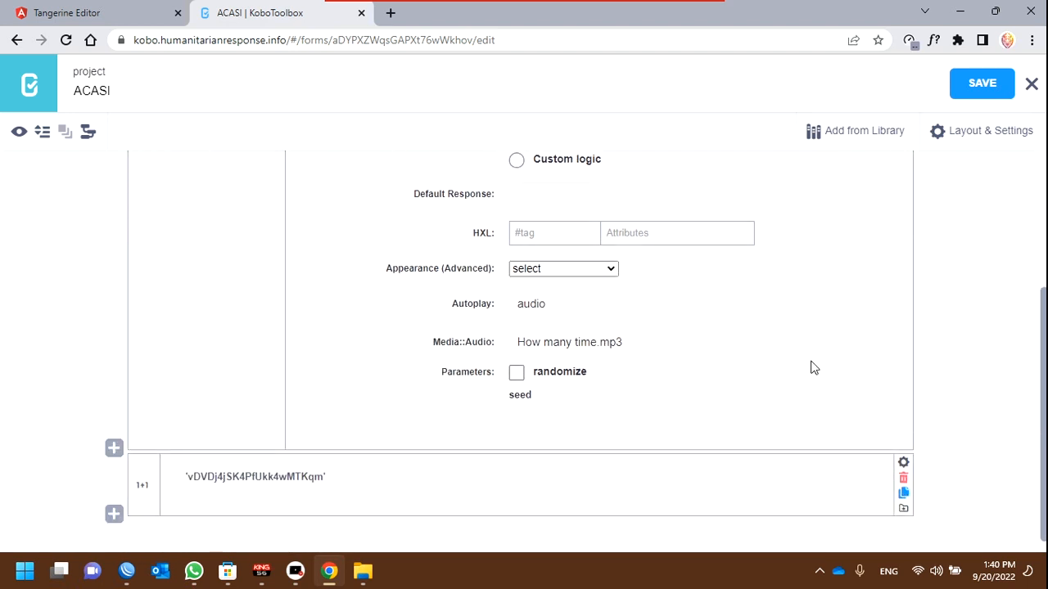
{"action": "left_click", "coordinate": [571, 304]}
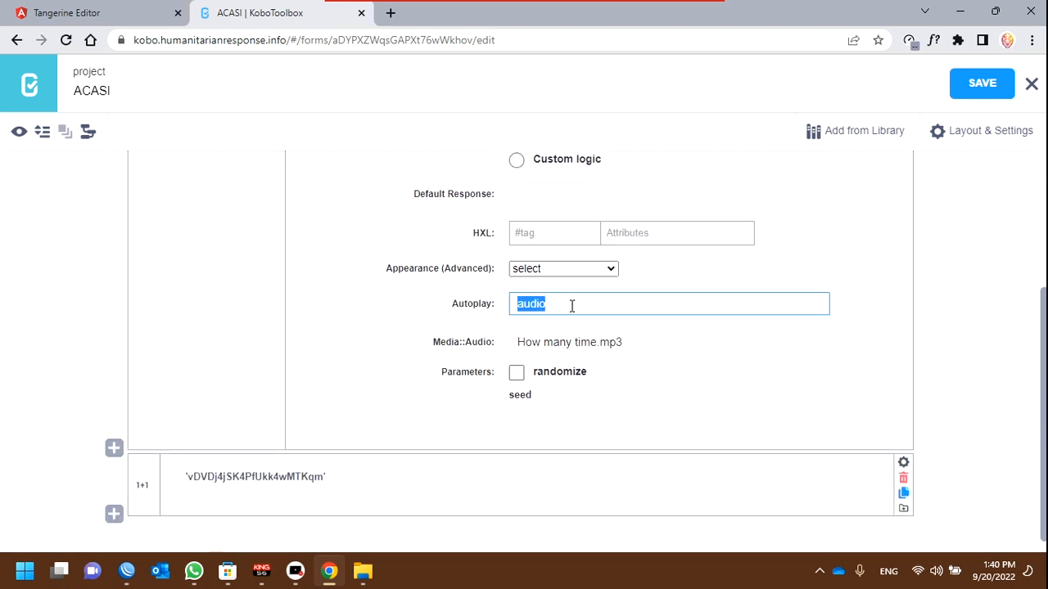
{"action": "left_click", "coordinate": [662, 340]}
{"action": "left_click_drag", "start_coordinate": [663, 341], "coordinate": [491, 351]}
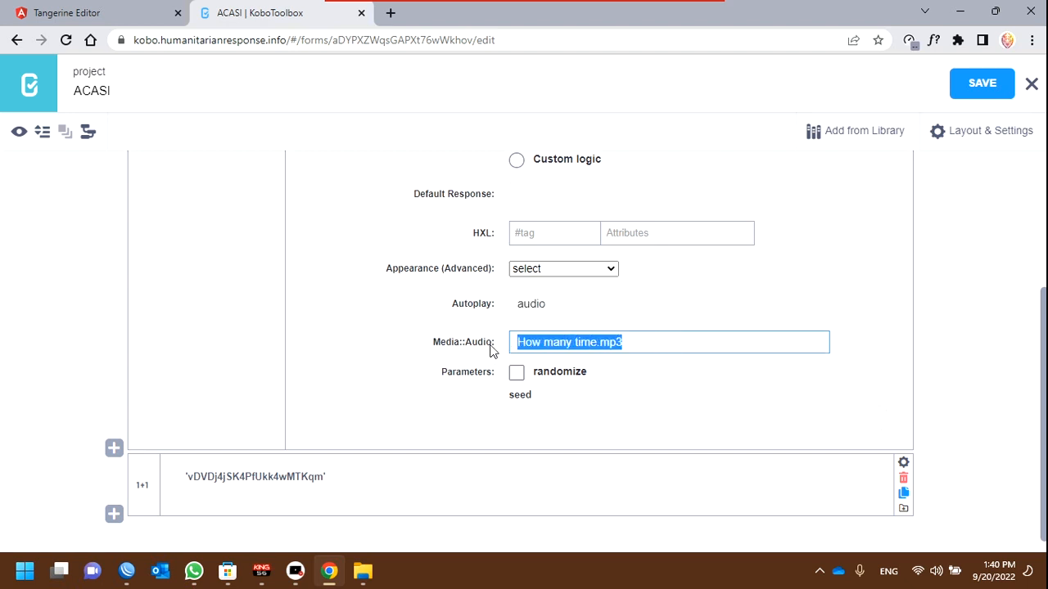
{"action": "left_click", "coordinate": [986, 85]}
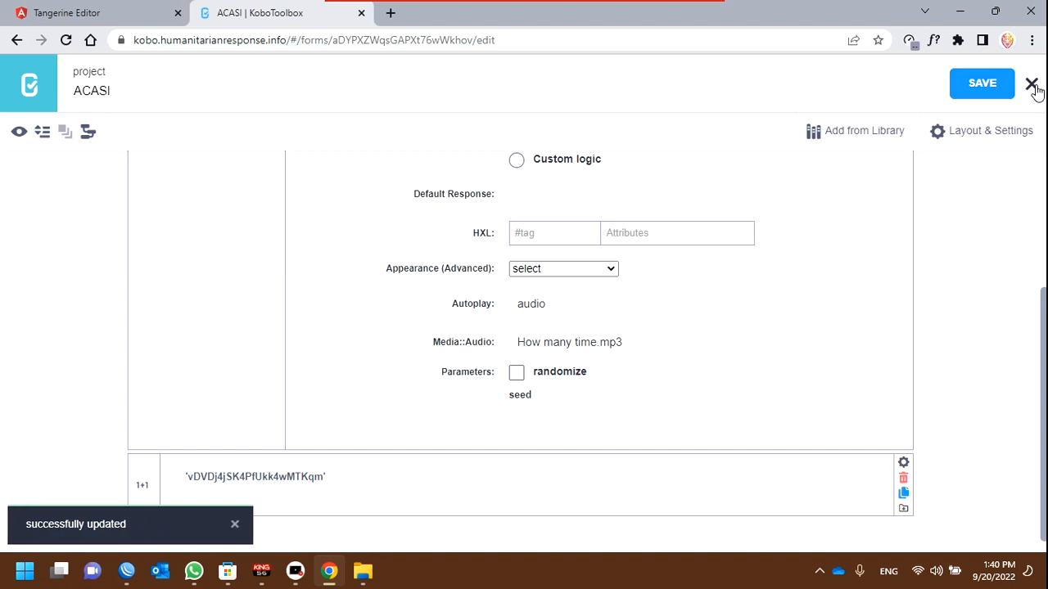
{"action": "left_click", "coordinate": [1032, 86]}
Step: Open the media attachment settings of the ACASI project
{"action": "left_click", "coordinate": [754, 129]}
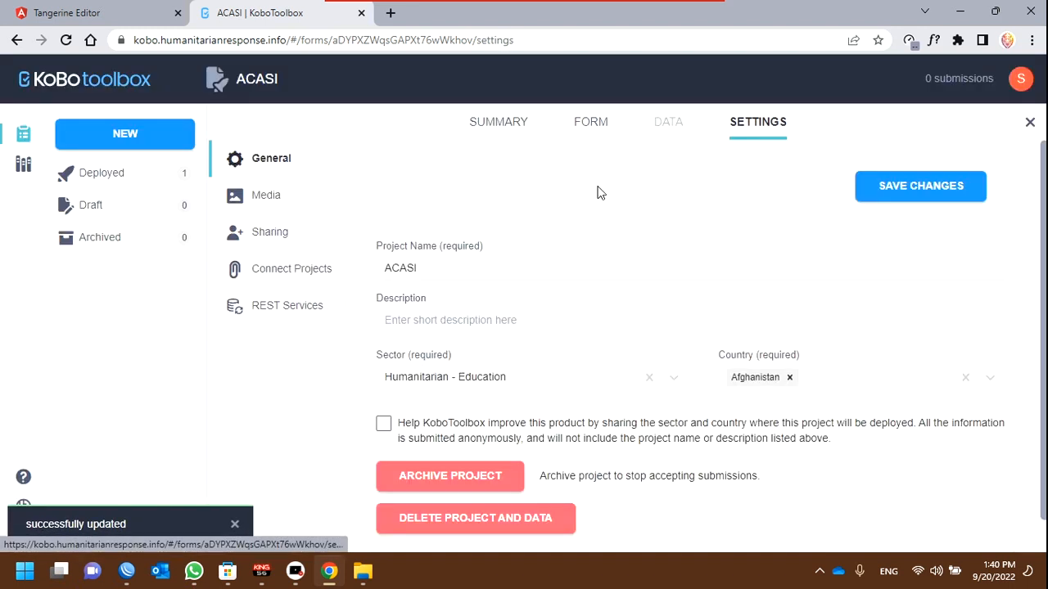
{"action": "left_click", "coordinate": [260, 199]}
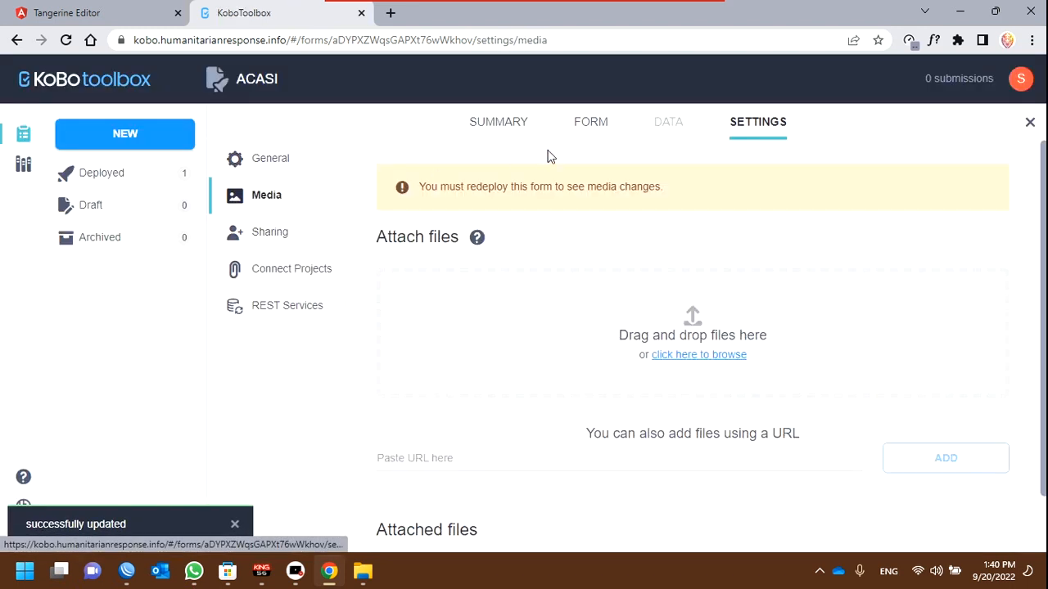
{"action": "left_click", "coordinate": [589, 131]}
{"action": "left_click", "coordinate": [759, 124]}
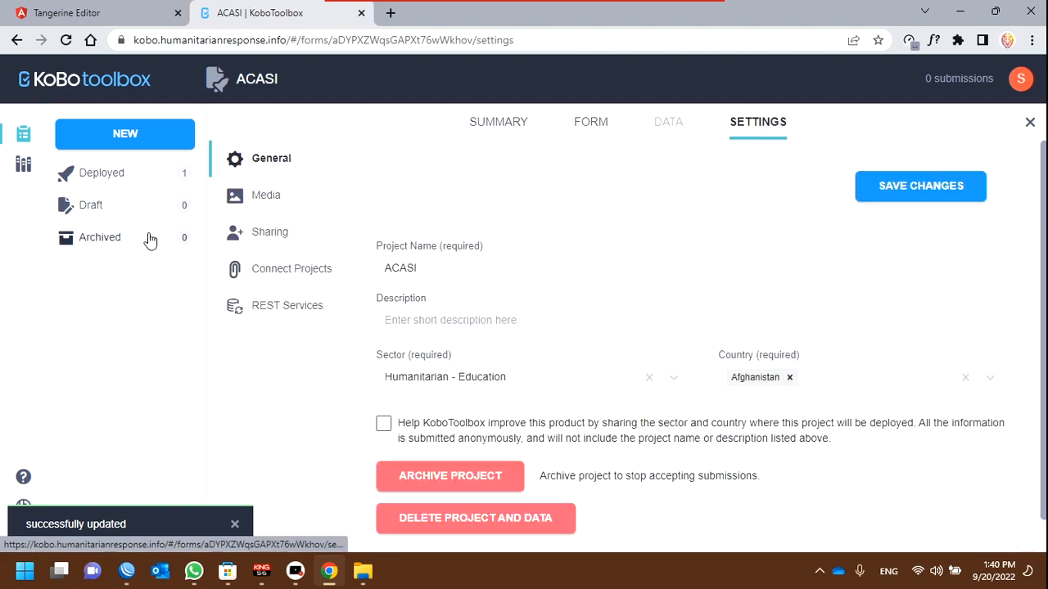
{"action": "left_click", "coordinate": [267, 198]}
Step: Open the ACASI Media folder from the desktop and arrange its window beside the browser window
{"action": "left_click_drag", "start_coordinate": [676, 12], "coordinate": [814, 131]}
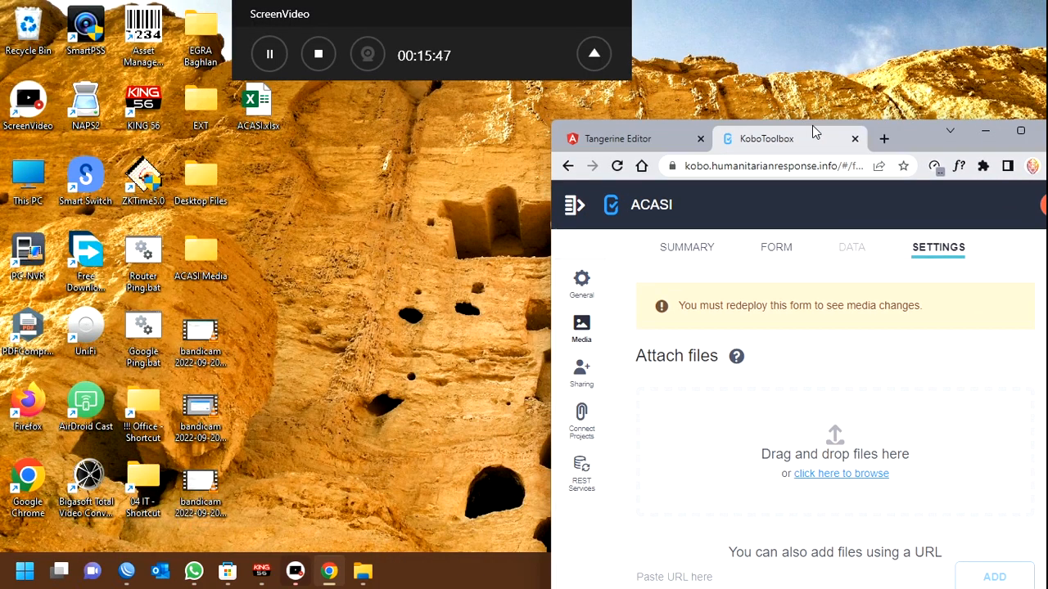
{"action": "double_click", "coordinate": [222, 259]}
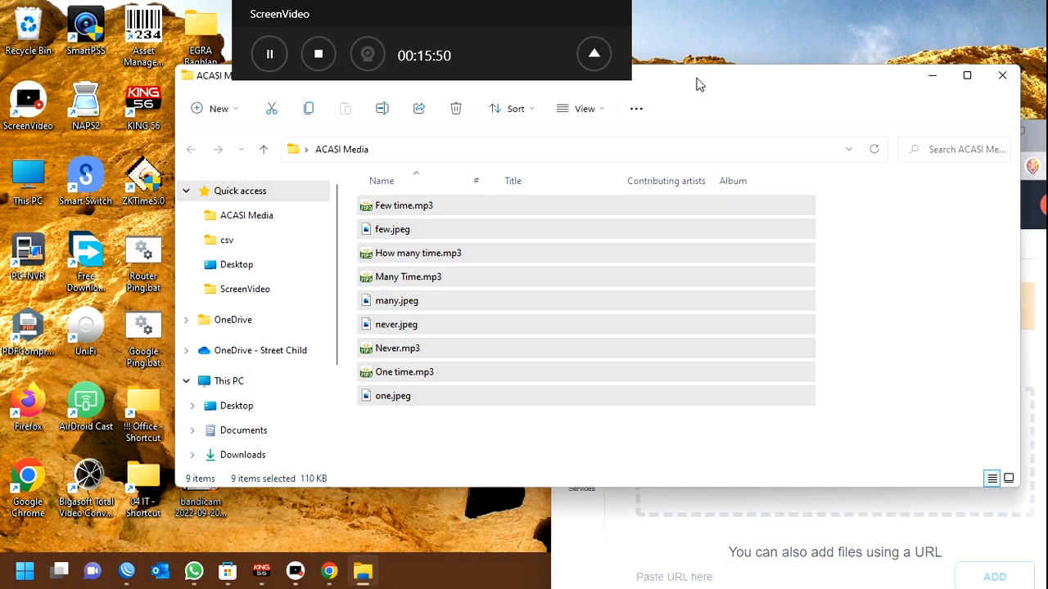
{"action": "left_click_drag", "start_coordinate": [696, 81], "coordinate": [303, 119]}
{"action": "left_click_drag", "start_coordinate": [918, 139], "coordinate": [958, 30]}
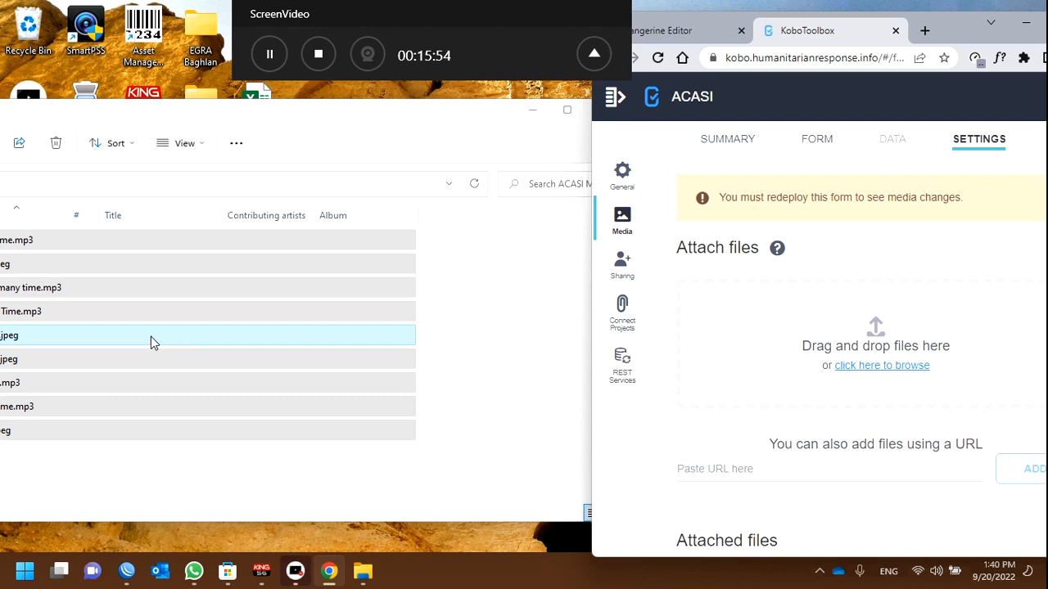
Step: Attach all nine image and audio files from the ACASI Media folder to the project and review the attached files list
{"action": "left_click_drag", "start_coordinate": [152, 341], "coordinate": [514, 363]}
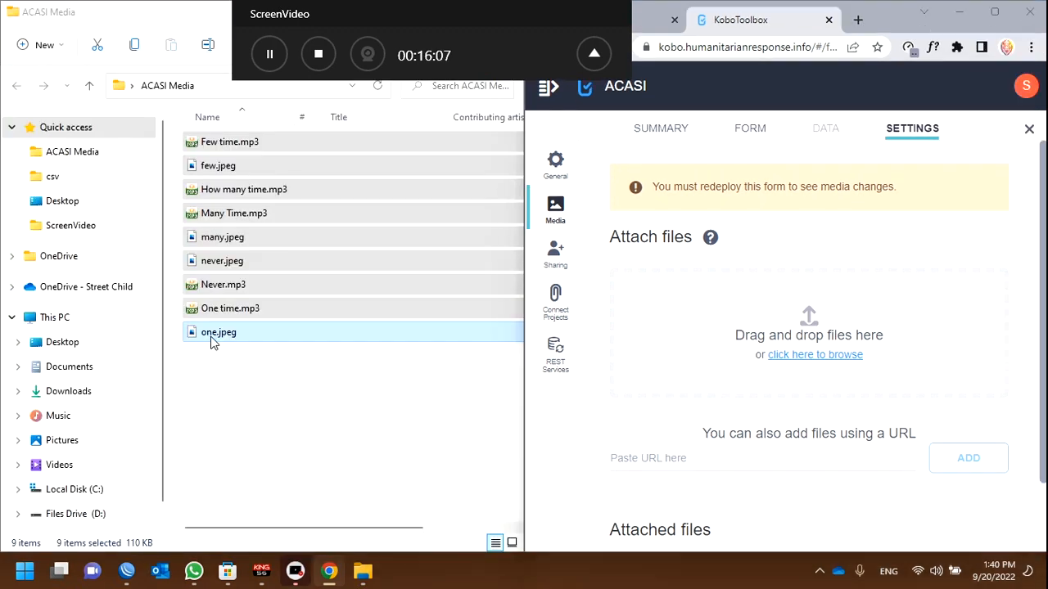
{"action": "left_click_drag", "start_coordinate": [211, 341], "coordinate": [692, 352]}
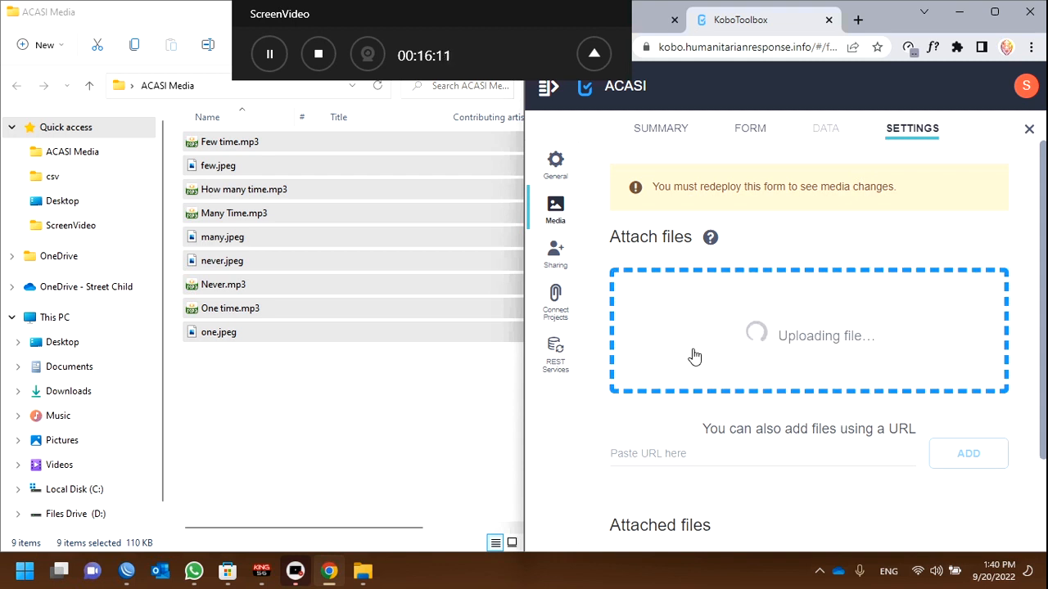
{"action": "left_click", "coordinate": [594, 54]}
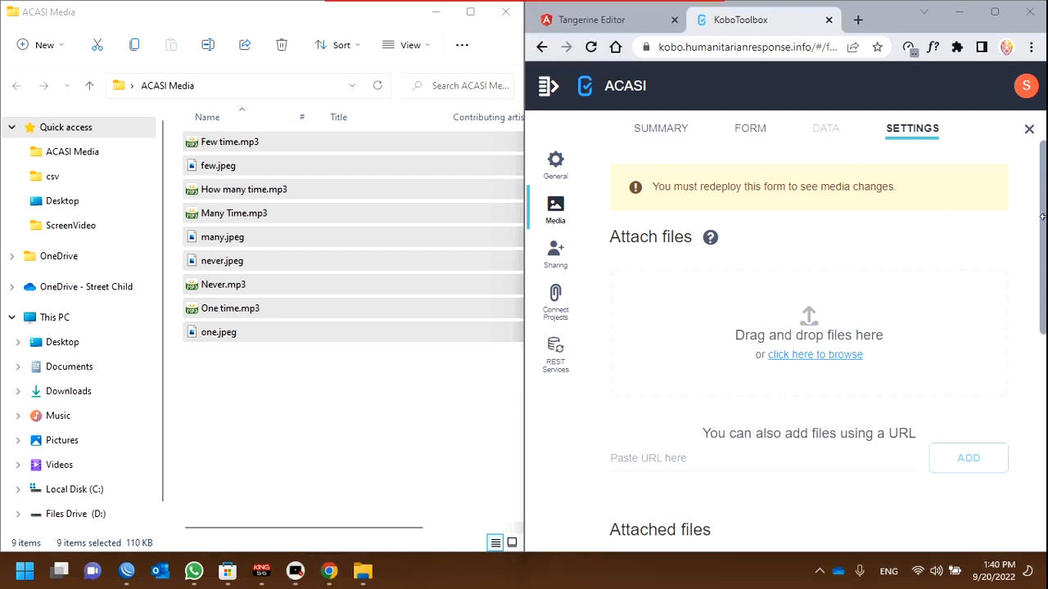
{"action": "left_click", "coordinate": [995, 11]}
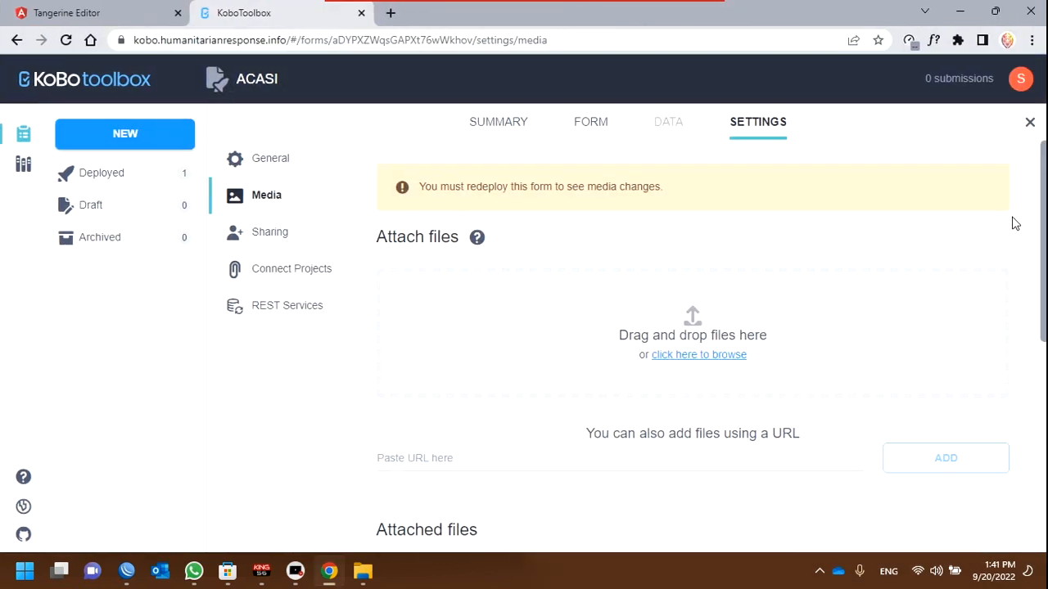
{"action": "scroll", "coordinate": [1013, 222], "scroll_direction": "down", "scroll_amount": 1}
{"action": "scroll", "coordinate": [702, 385], "scroll_direction": "down", "scroll_amount": 4}
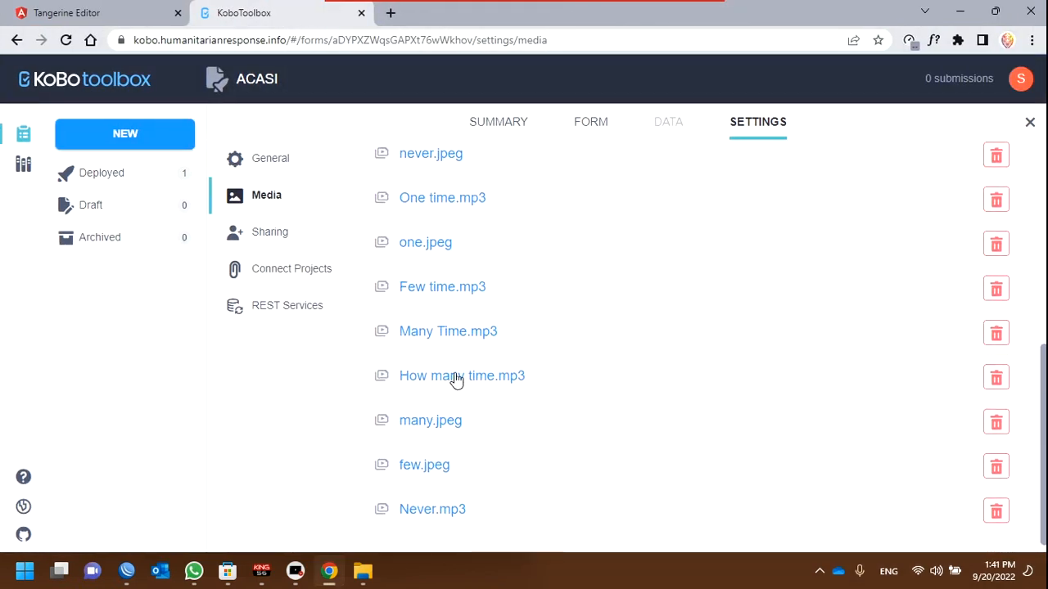
{"action": "scroll", "coordinate": [818, 286], "scroll_direction": "up", "scroll_amount": 5}
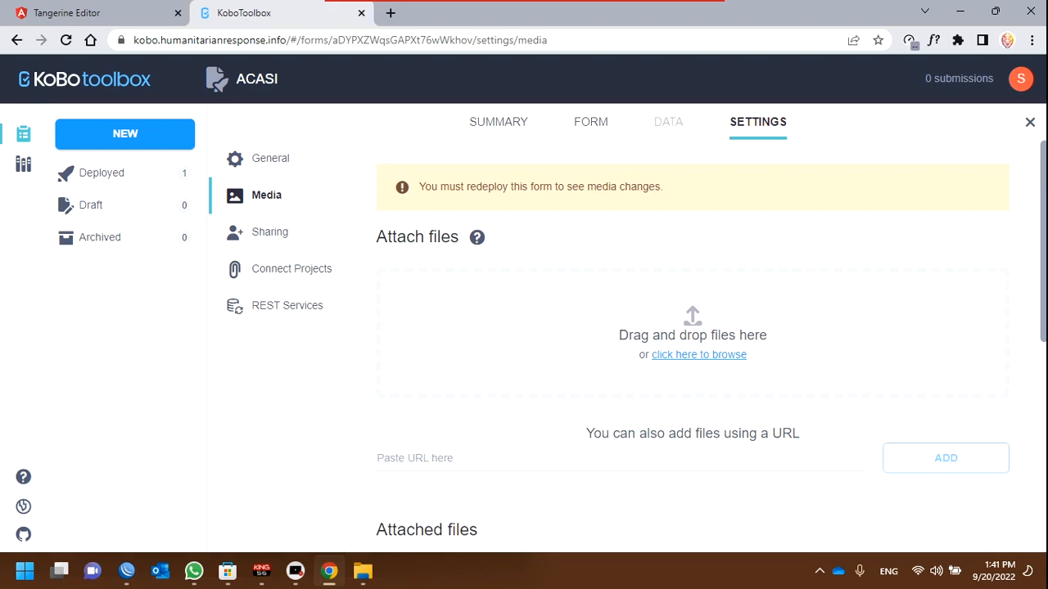
Step: Redeploy the ACASI form, overwriting the existing deployment
{"action": "left_click", "coordinate": [592, 131]}
{"action": "left_click", "coordinate": [915, 288]}
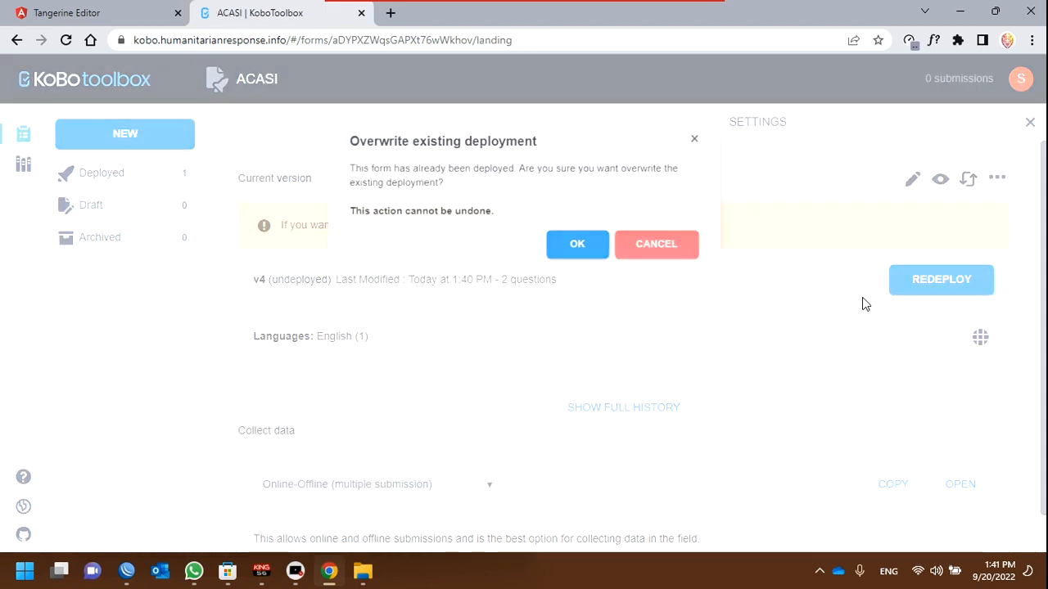
{"action": "left_click", "coordinate": [603, 255]}
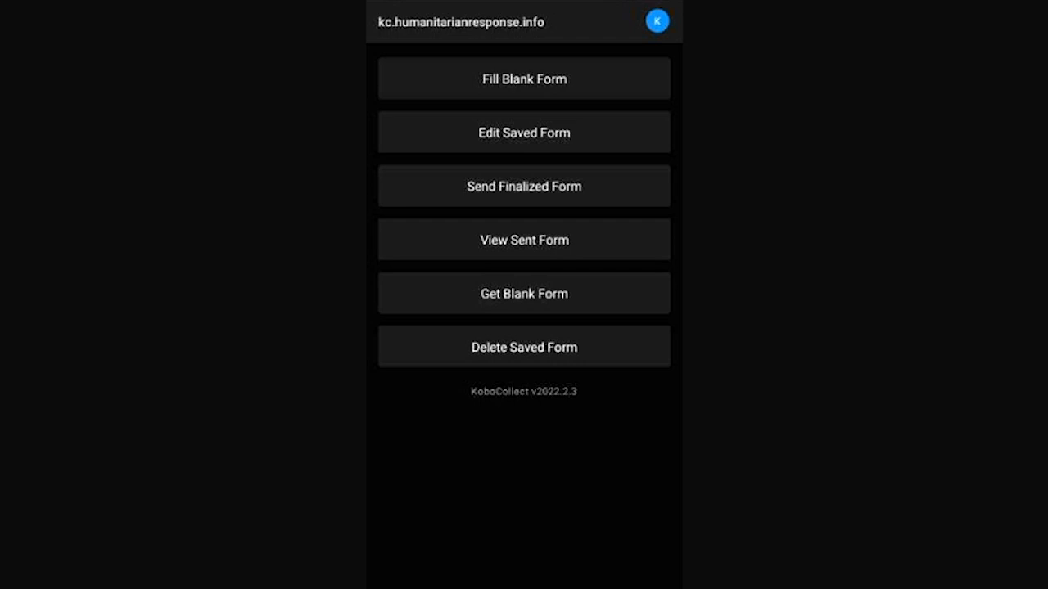
Step: In KoboCollect, manually add a project with the account's kc.humanitarianresponse.info server URL, leave the username and password blank, and switch to the existing project
{"action": "left_click", "coordinate": [656, 22]}
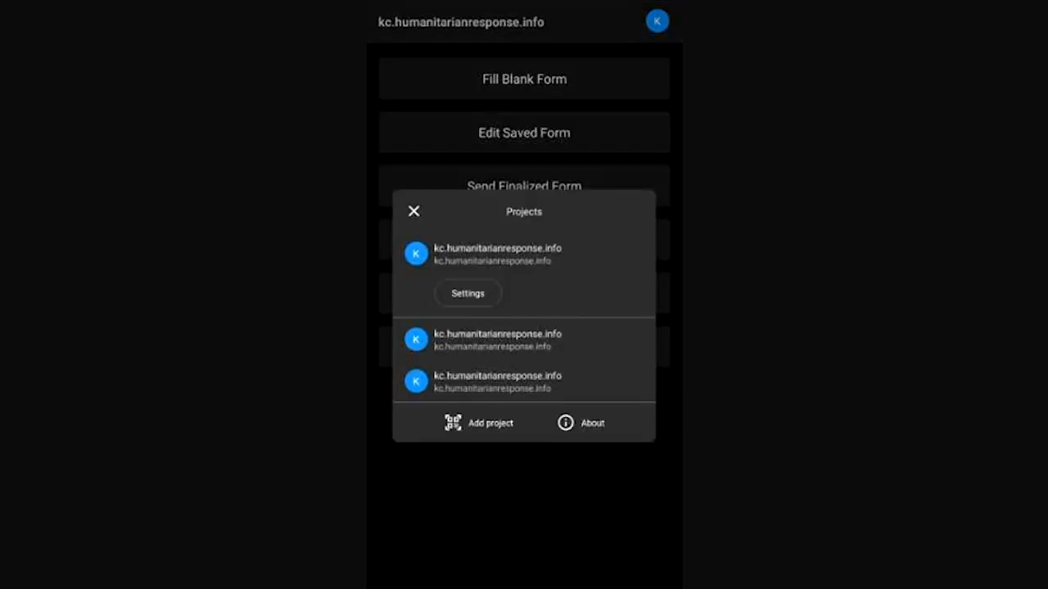
{"action": "left_click", "coordinate": [479, 423]}
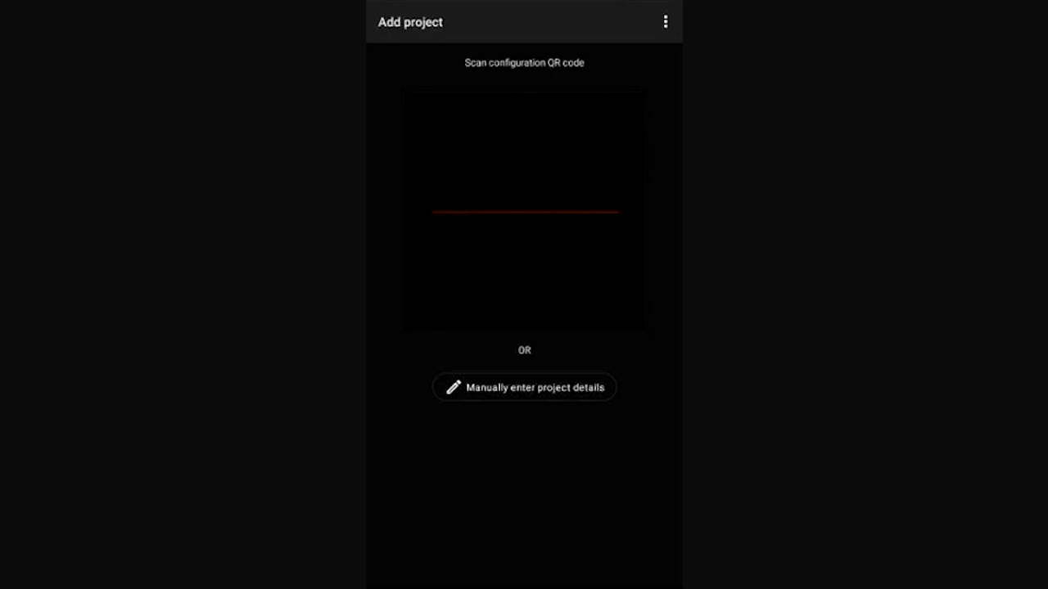
{"action": "left_click", "coordinate": [524, 387]}
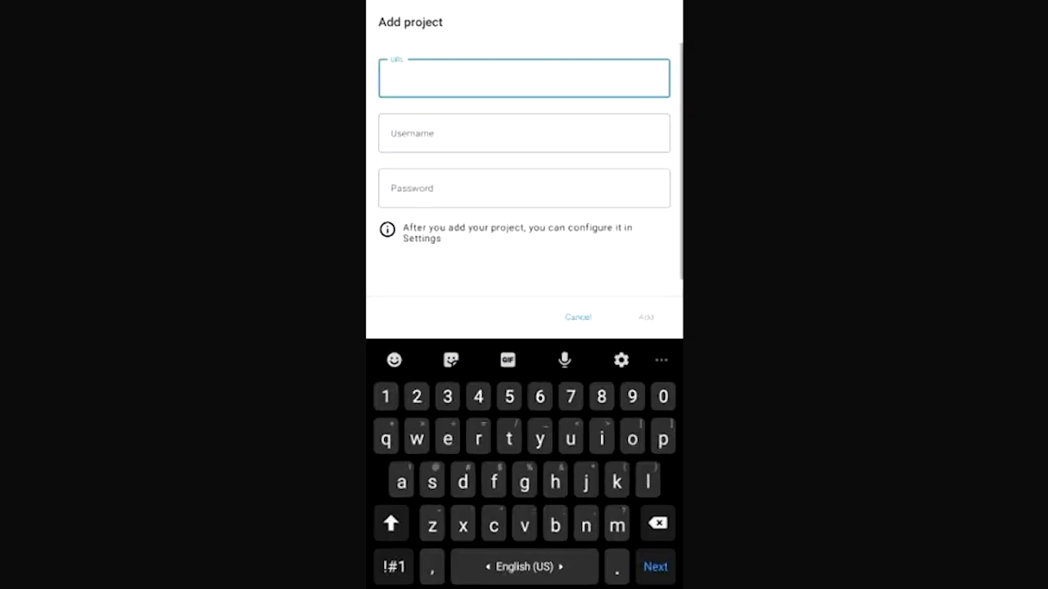
{"action": "left_click", "coordinate": [390, 82]}
{"action": "left_click", "coordinate": [401, 48]}
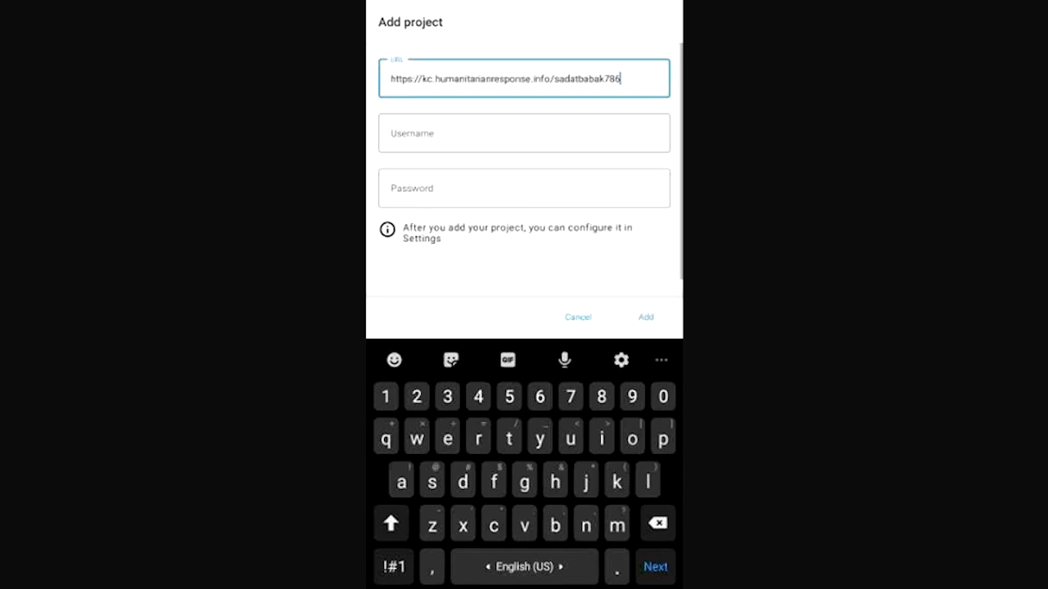
{"action": "double_click", "coordinate": [587, 79]}
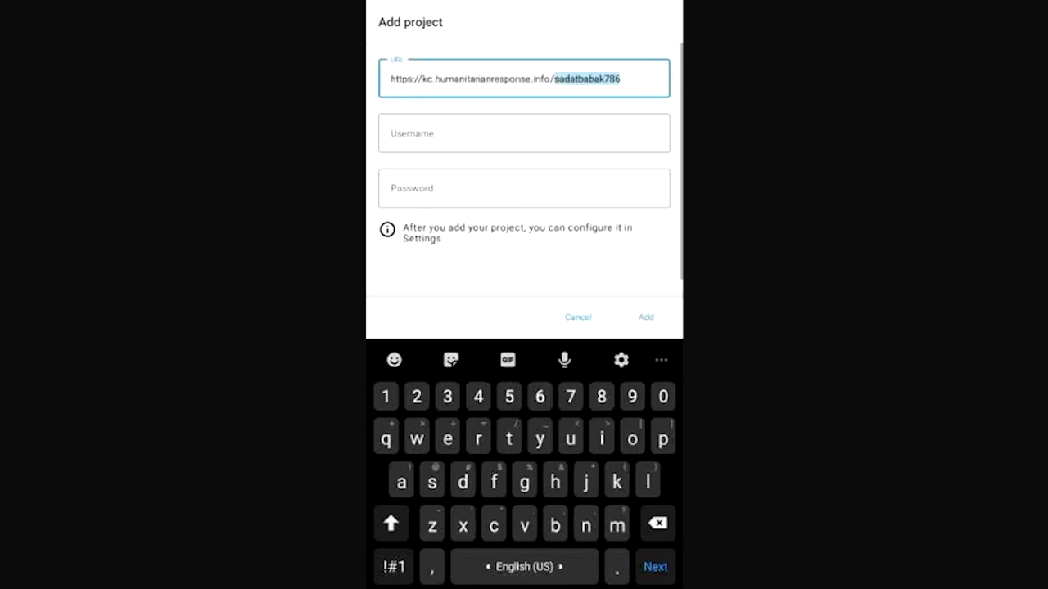
{"action": "left_click_drag", "start_coordinate": [383, 93], "coordinate": [545, 93]}
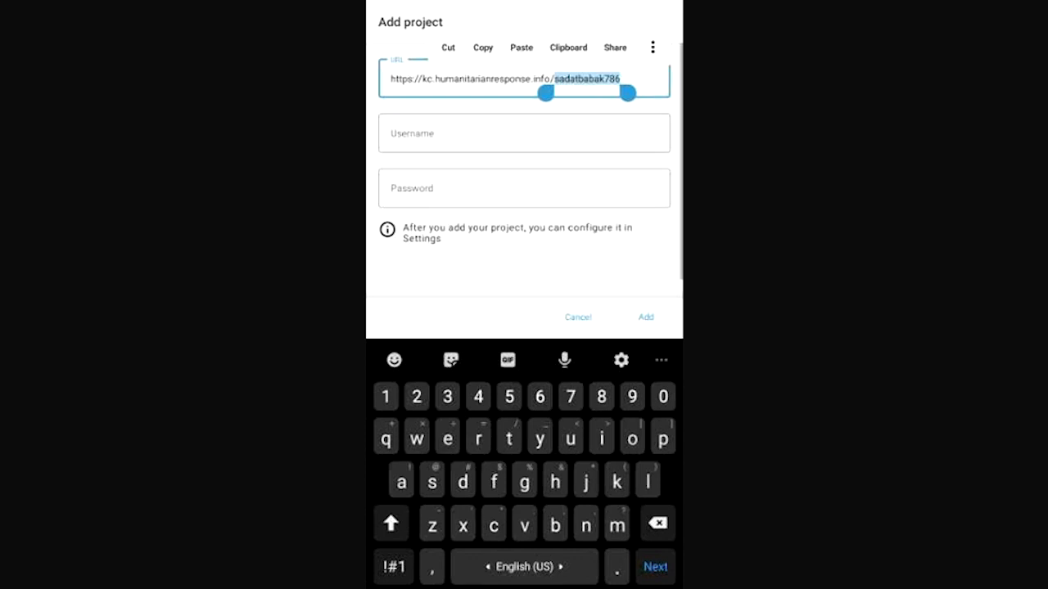
{"action": "left_click", "coordinate": [646, 317]}
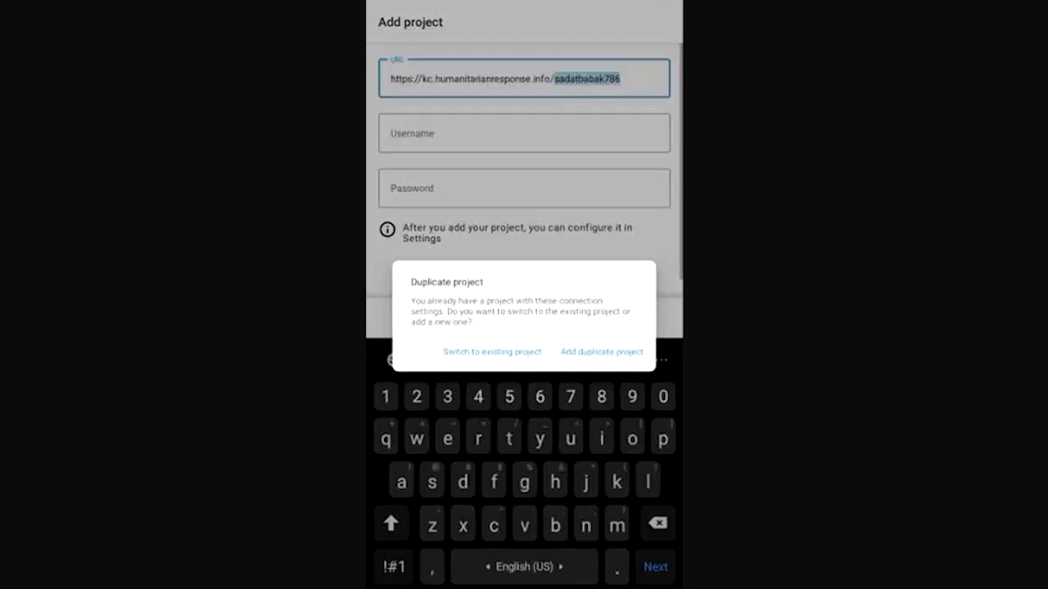
{"action": "left_click", "coordinate": [492, 351]}
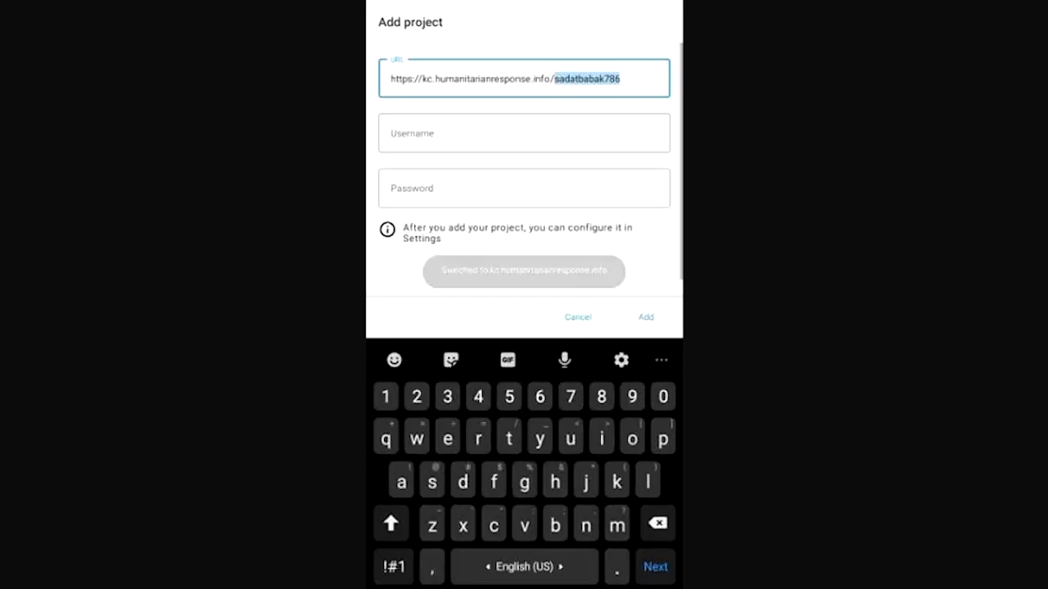
{"action": "left_click", "coordinate": [657, 22]}
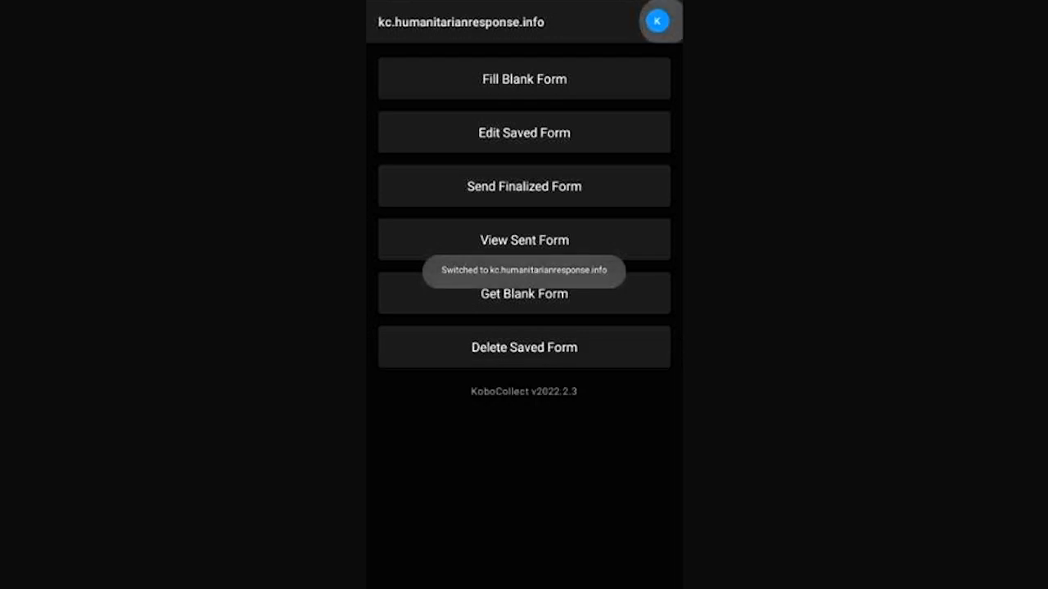
{"action": "left_click", "coordinate": [414, 191]}
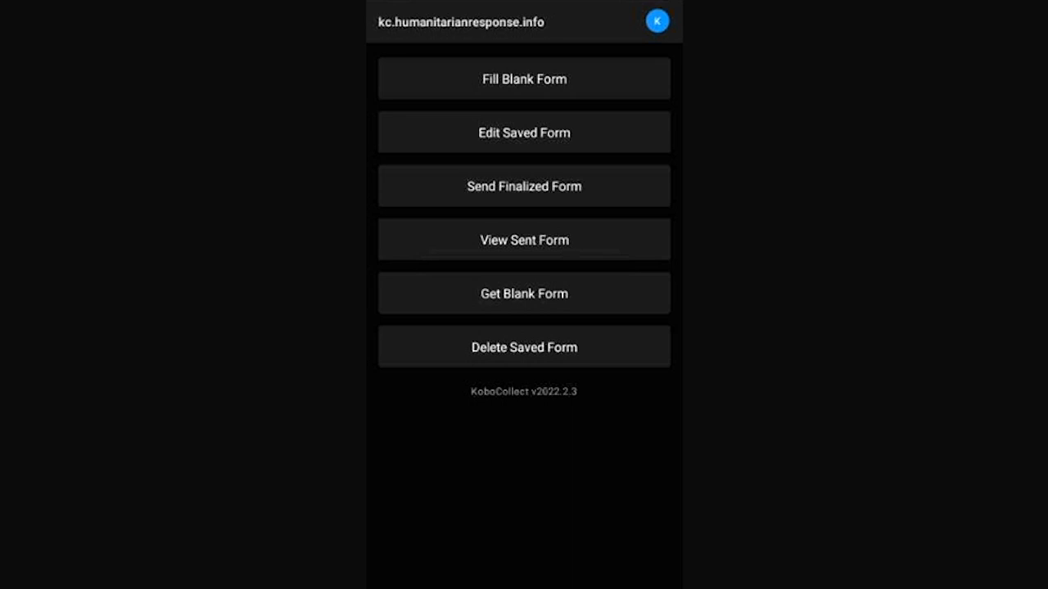
Step: Download the blank ACASI form to the device
{"action": "left_click", "coordinate": [524, 293]}
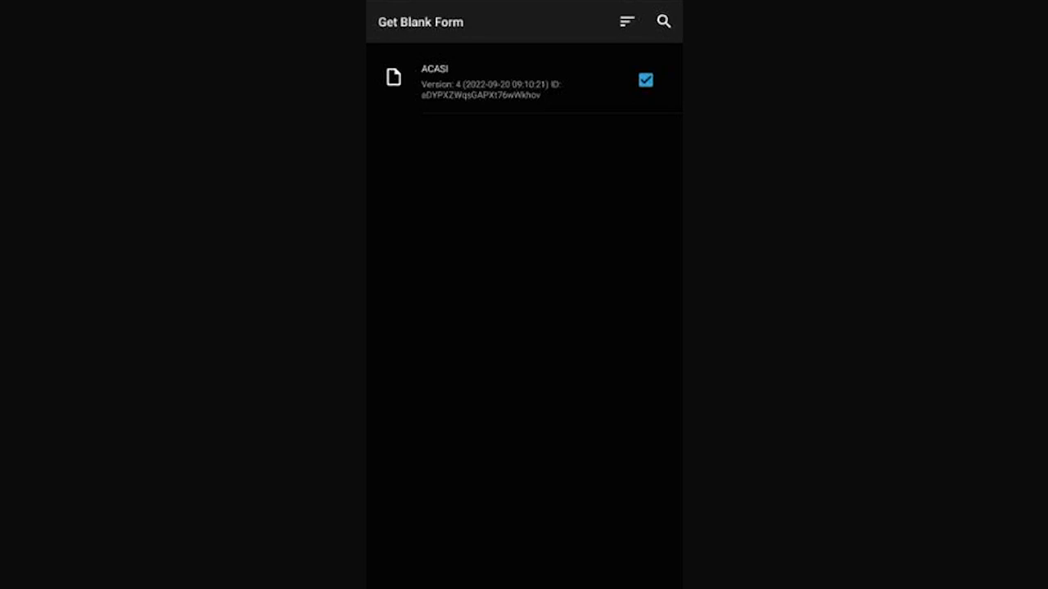
{"action": "left_click", "coordinate": [630, 584]}
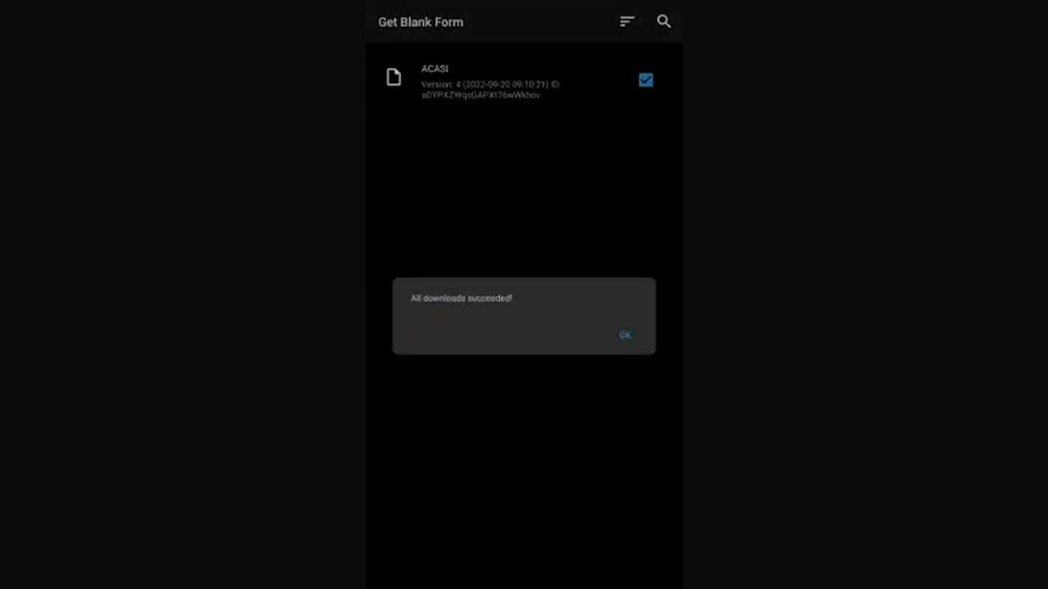
{"action": "left_click", "coordinate": [624, 335]}
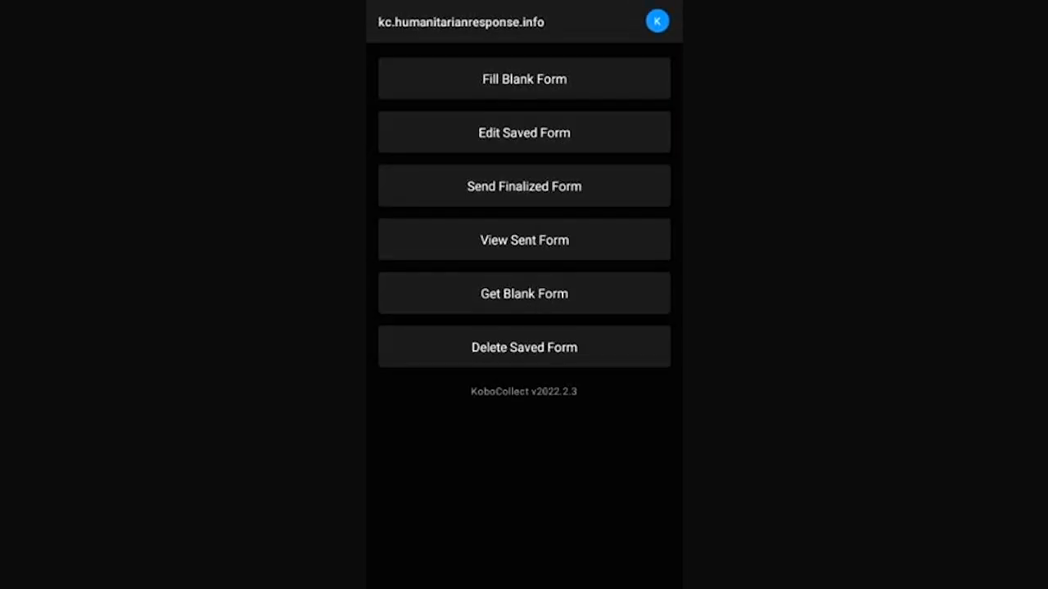
Step: Start filling the blank ACASI form and test the attendance choices Many times, Few times, One time and Never, leaving Never selected
{"action": "left_click", "coordinate": [524, 78]}
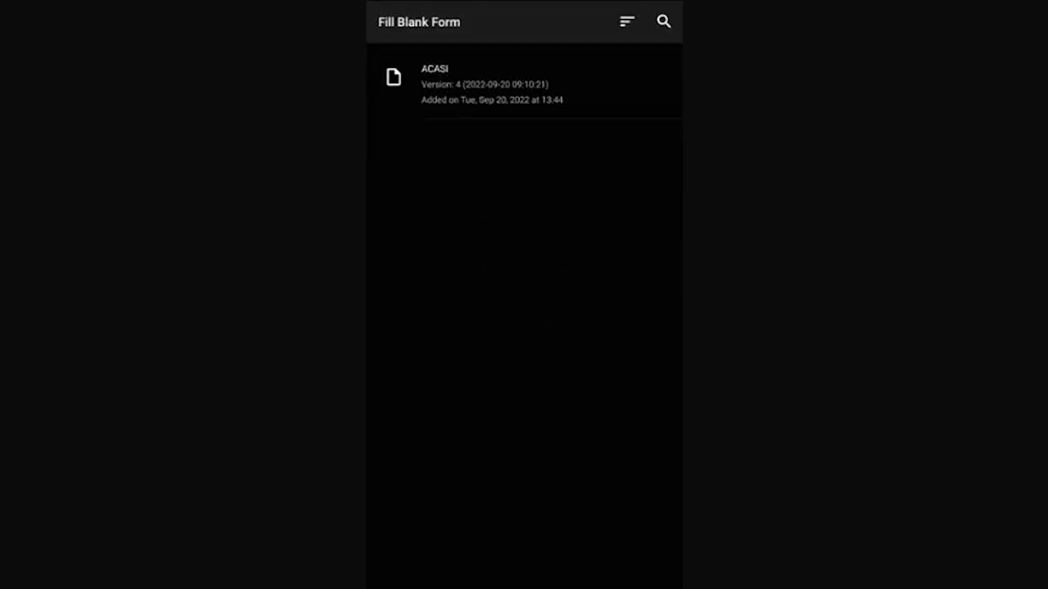
{"action": "left_click", "coordinate": [491, 84]}
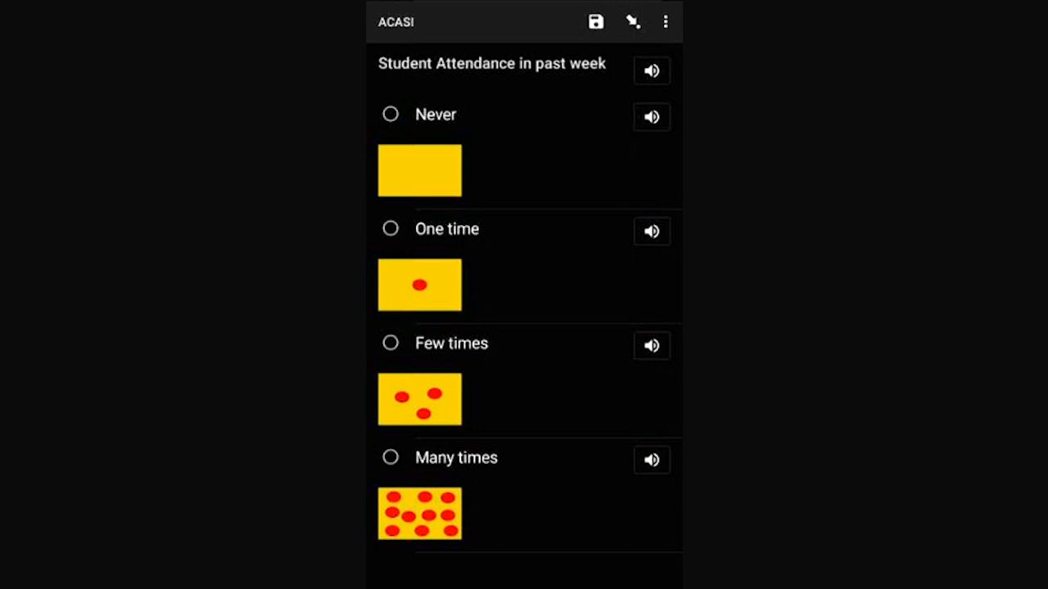
{"action": "left_click", "coordinate": [391, 457]}
{"action": "left_click", "coordinate": [391, 343]}
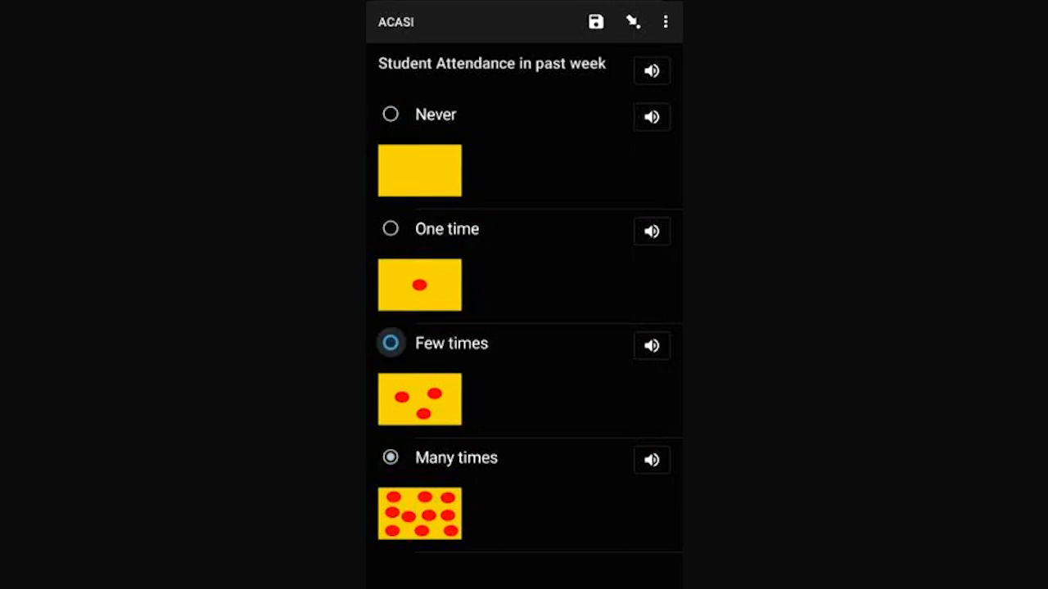
{"action": "left_click", "coordinate": [390, 228]}
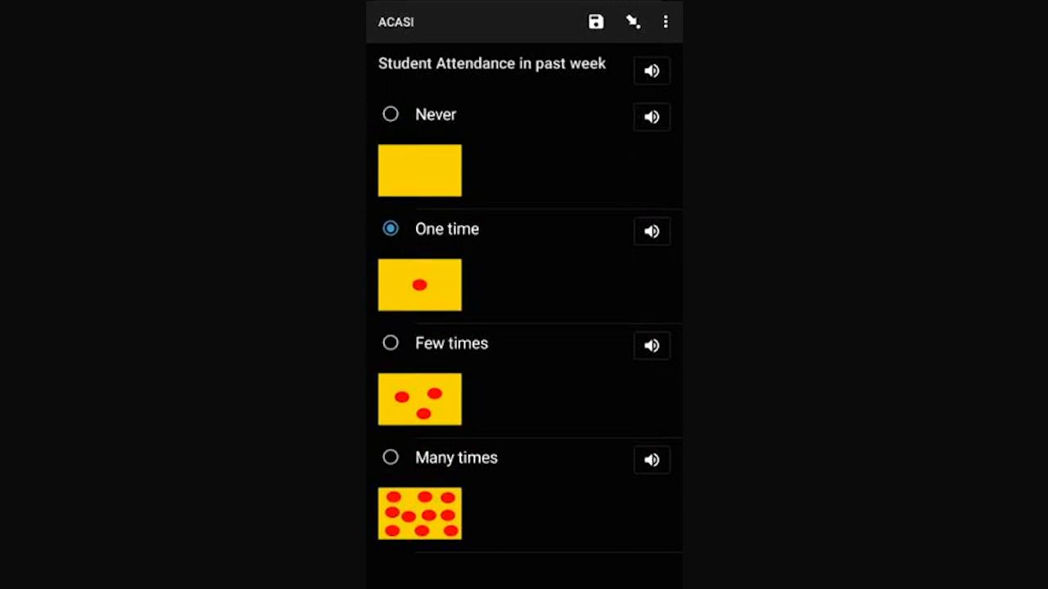
{"action": "left_click", "coordinate": [390, 113]}
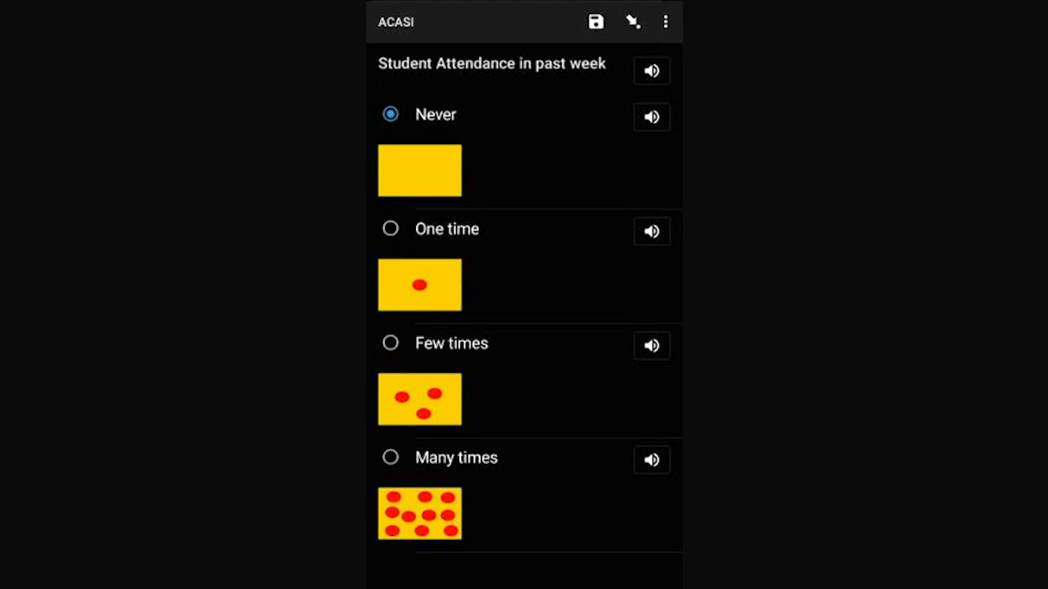